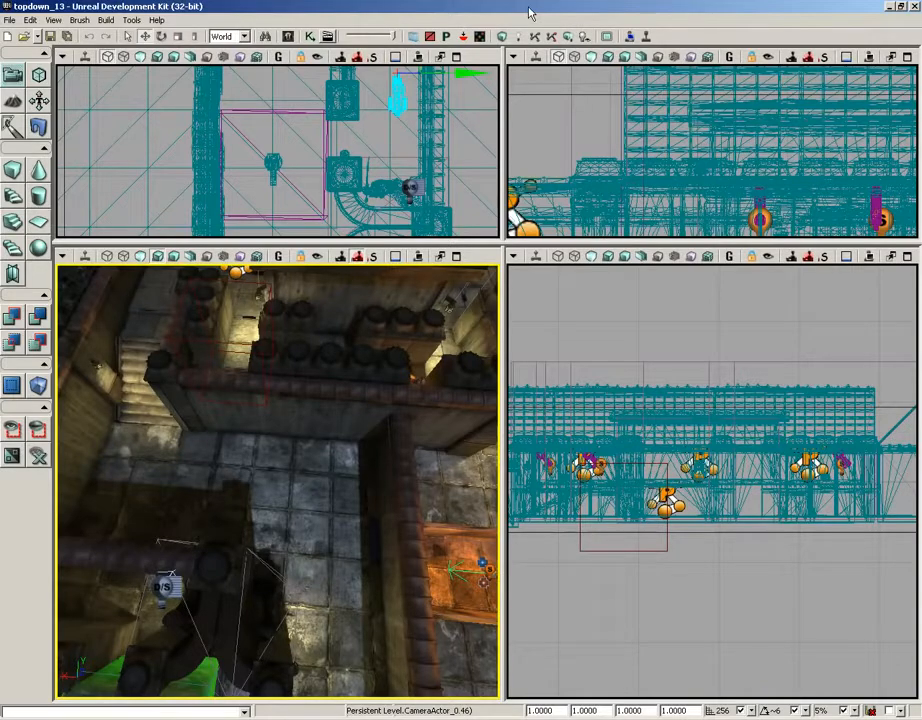
Find the S_NEC_Pillars_SM_DecoPillar4 static mesh by searching the content library for "pillars decopillar4".
{"action": "left_click", "coordinate": [265, 36]}
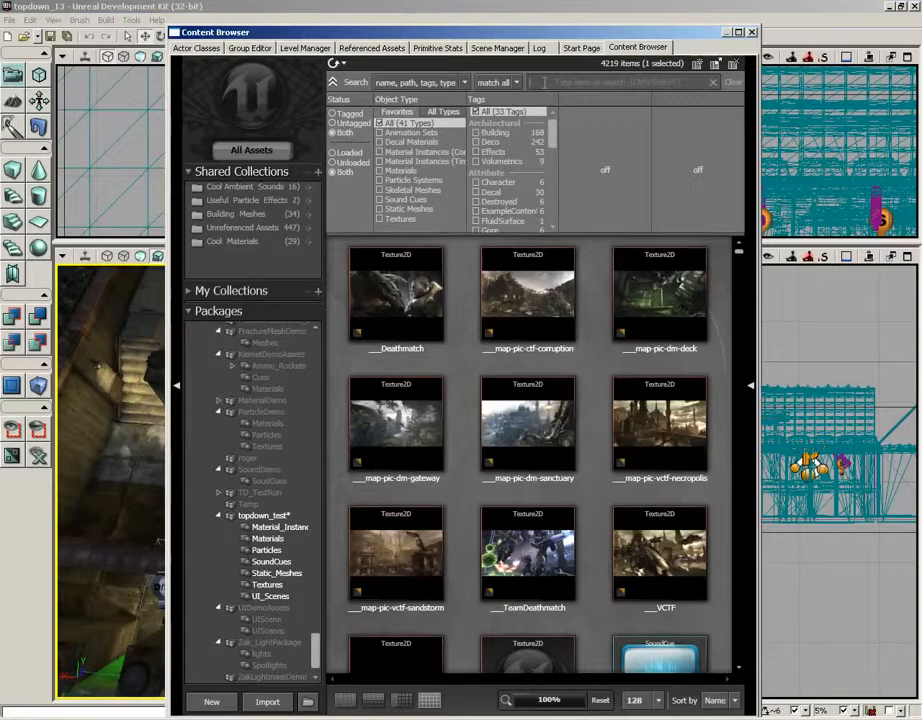
{"action": "left_click", "coordinate": [537, 82]}
{"action": "type", "text": "pil"}
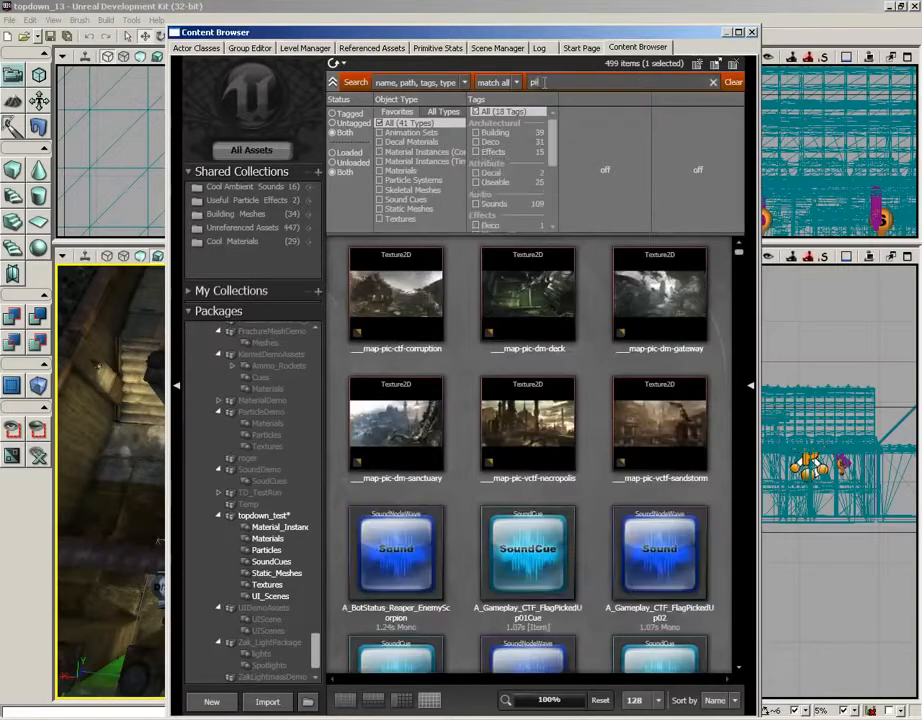
{"action": "type", "text": "lars"}
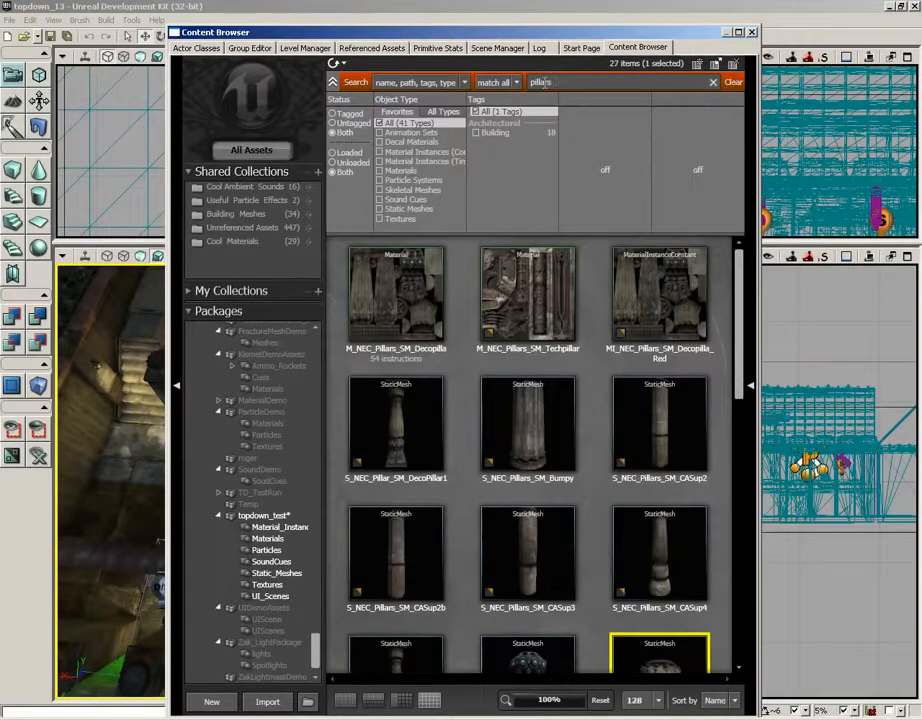
{"action": "type", "text": " deco"}
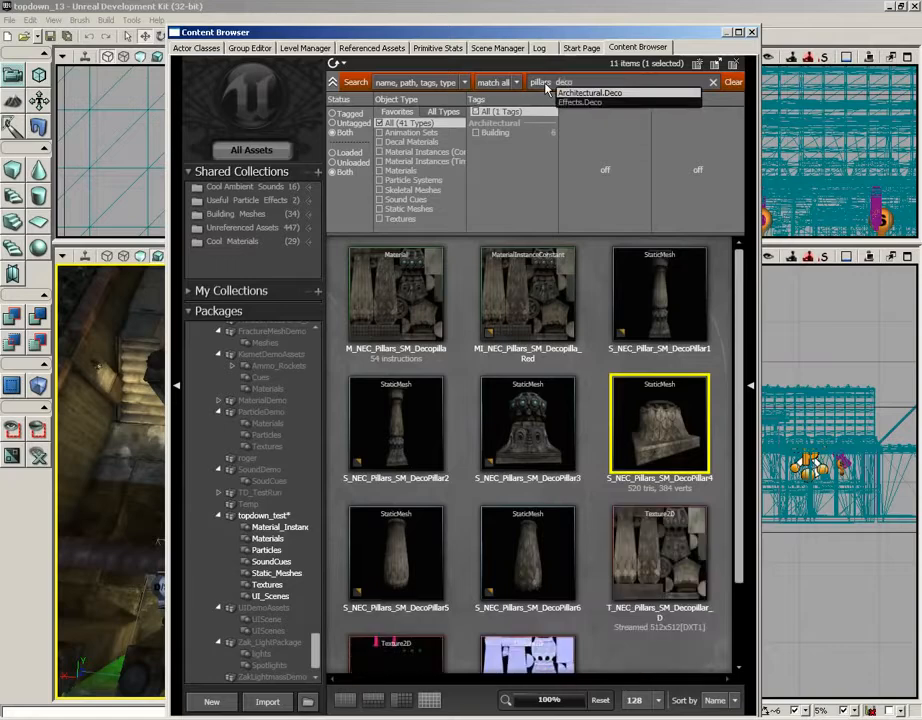
{"action": "type", "text": "pillar"}
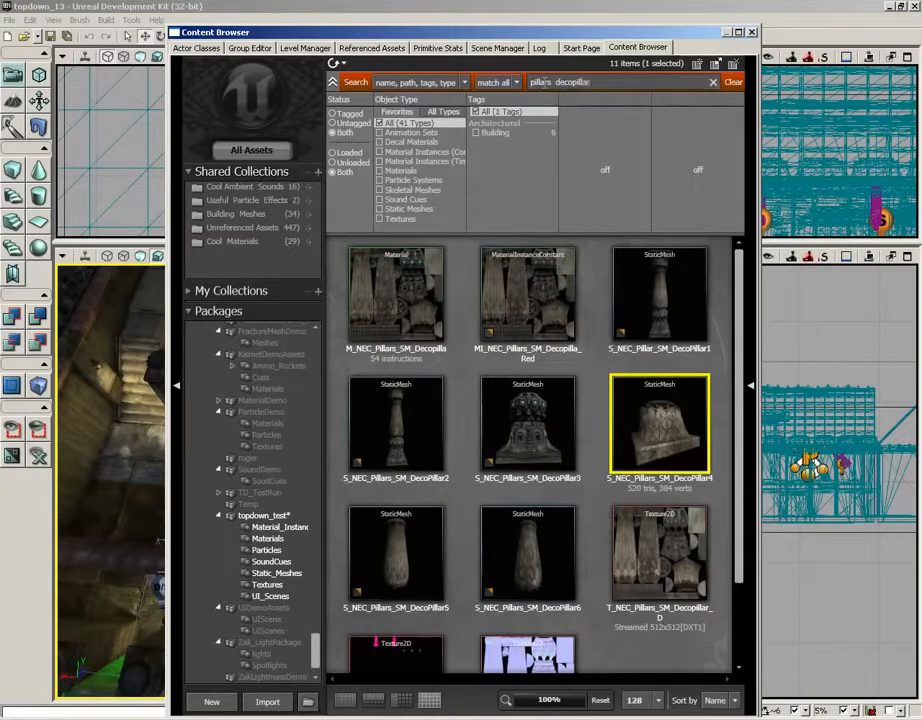
{"action": "type", "text": "4"}
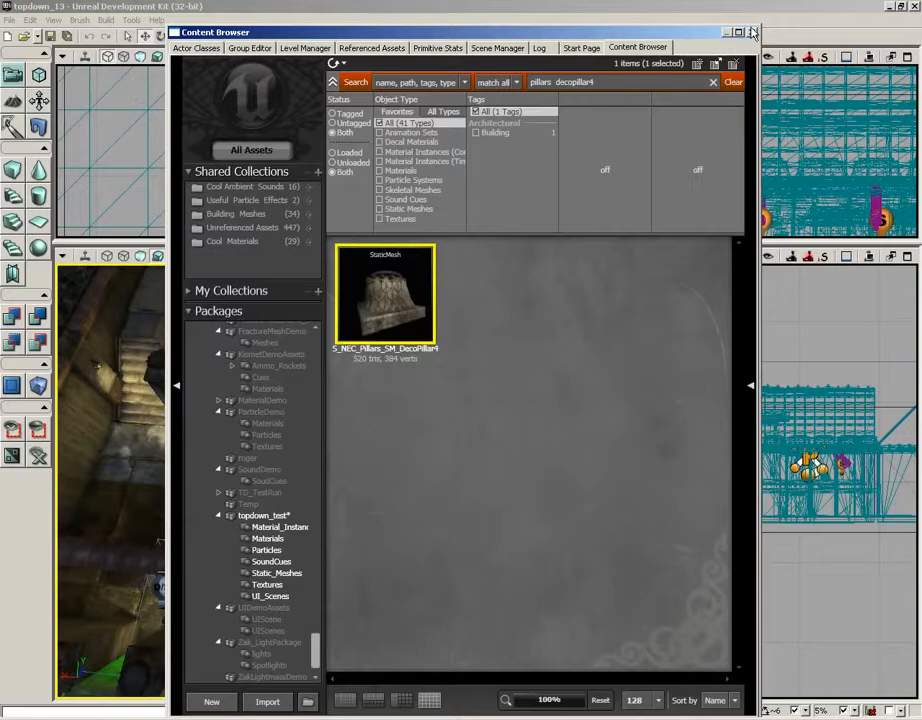
{"action": "left_click", "coordinate": [752, 32]}
Add the DecoPillar4 mesh as an InterpActor on the tiled floor and set the drag grid snap to 8.
{"action": "left_click_drag", "start_coordinate": [335, 461], "coordinate": [310, 452]}
{"action": "right_click", "coordinate": [309, 451]}
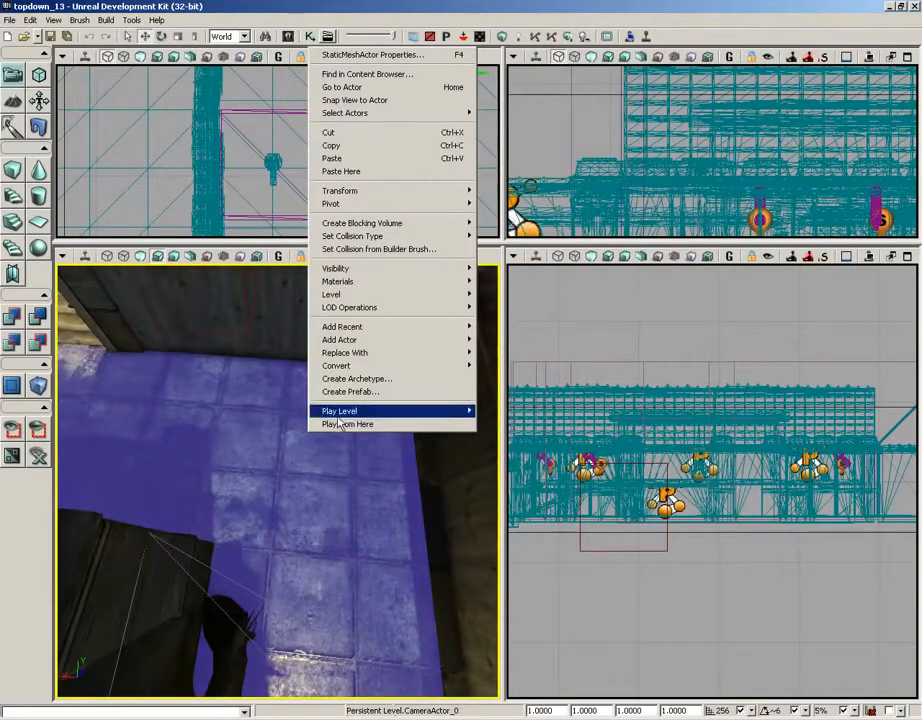
{"action": "mouse_move", "coordinate": [339, 340]}
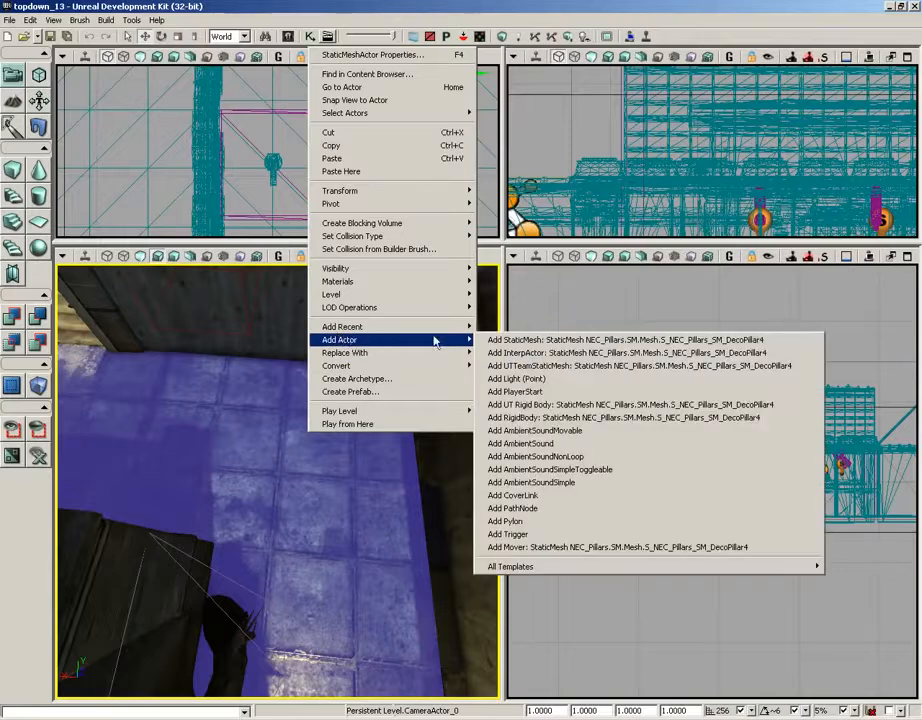
{"action": "left_click", "coordinate": [533, 353]}
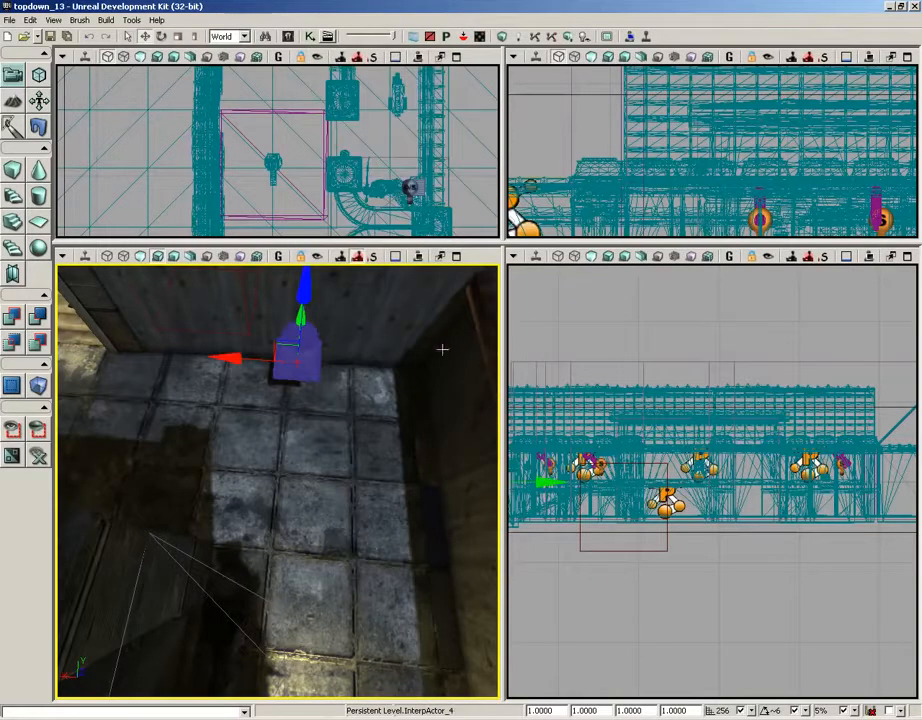
{"action": "left_click_drag", "start_coordinate": [360, 373], "coordinate": [352, 263]}
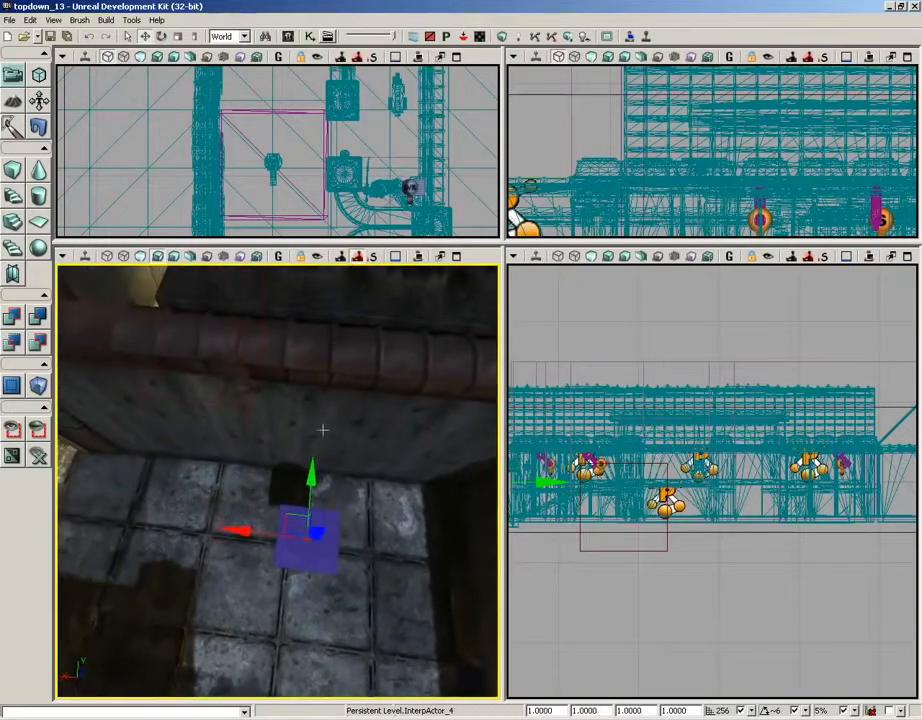
{"action": "left_click", "coordinate": [753, 711]}
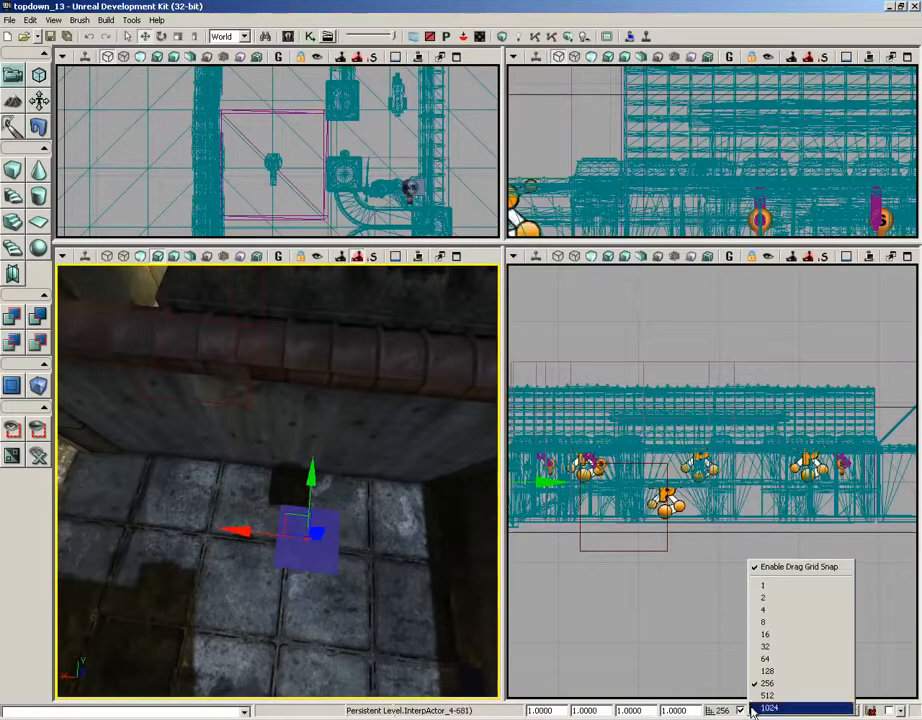
{"action": "left_click", "coordinate": [775, 624]}
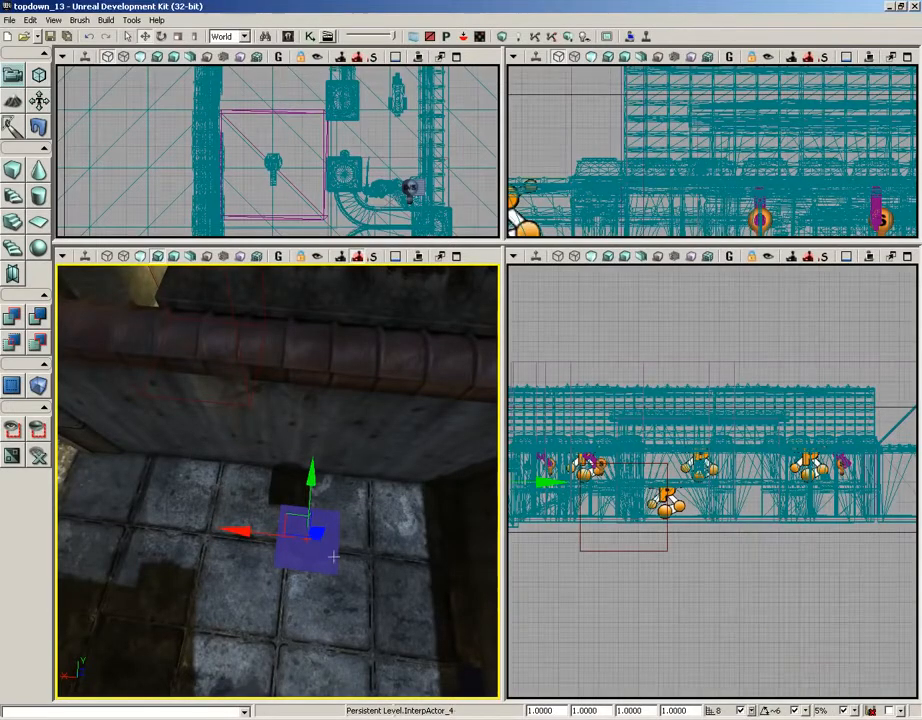
Set the new pillar actor's Collision Type to COLLIDE_BlockAll.
{"action": "double_click", "coordinate": [331, 555]}
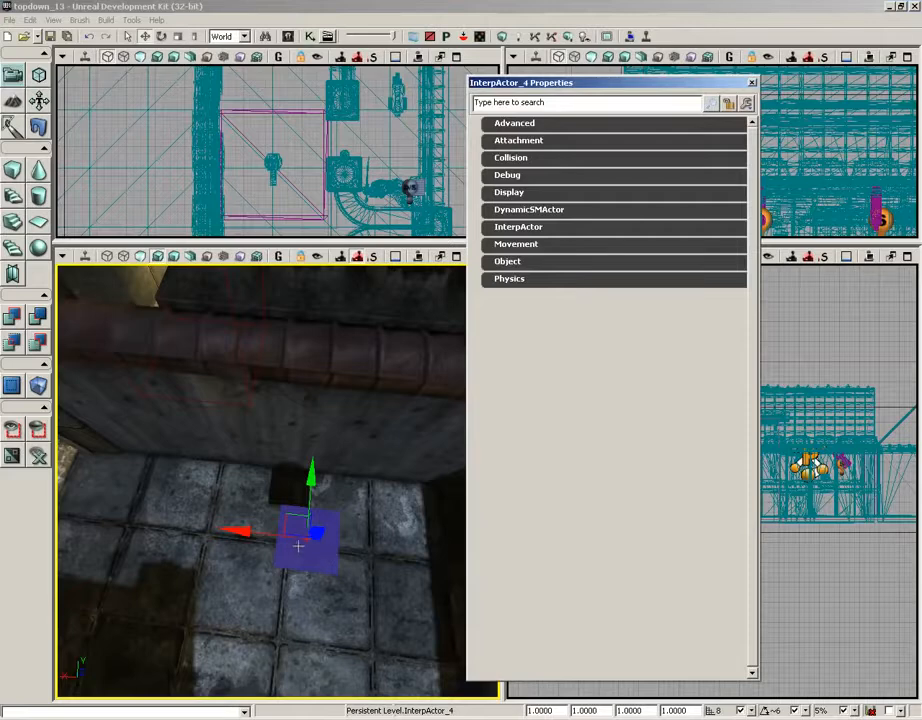
{"action": "left_click", "coordinate": [510, 158]}
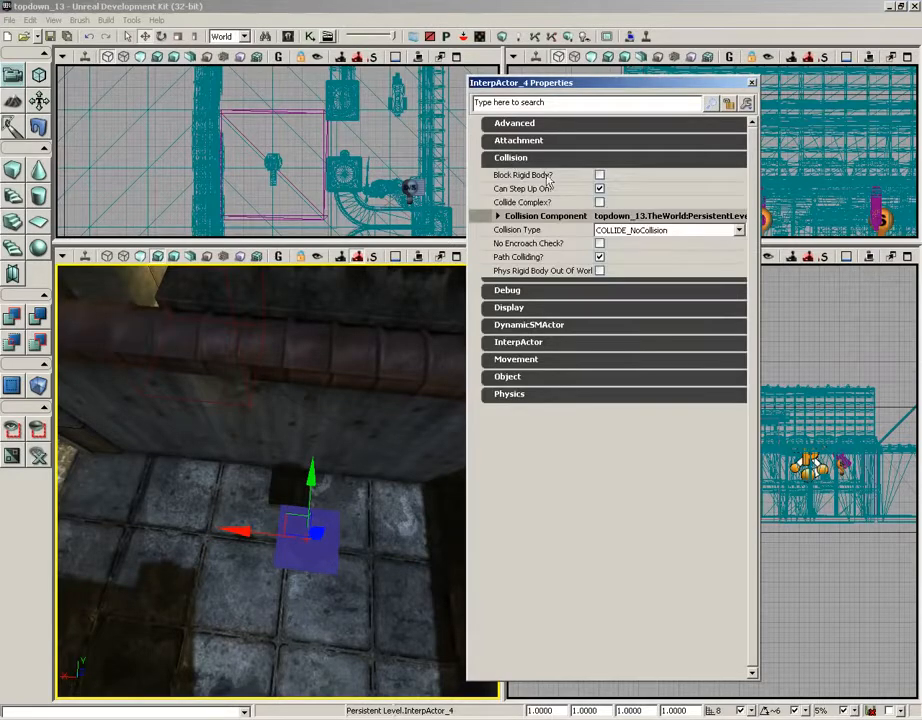
{"action": "left_click", "coordinate": [659, 231]}
{"action": "left_click", "coordinate": [628, 267]}
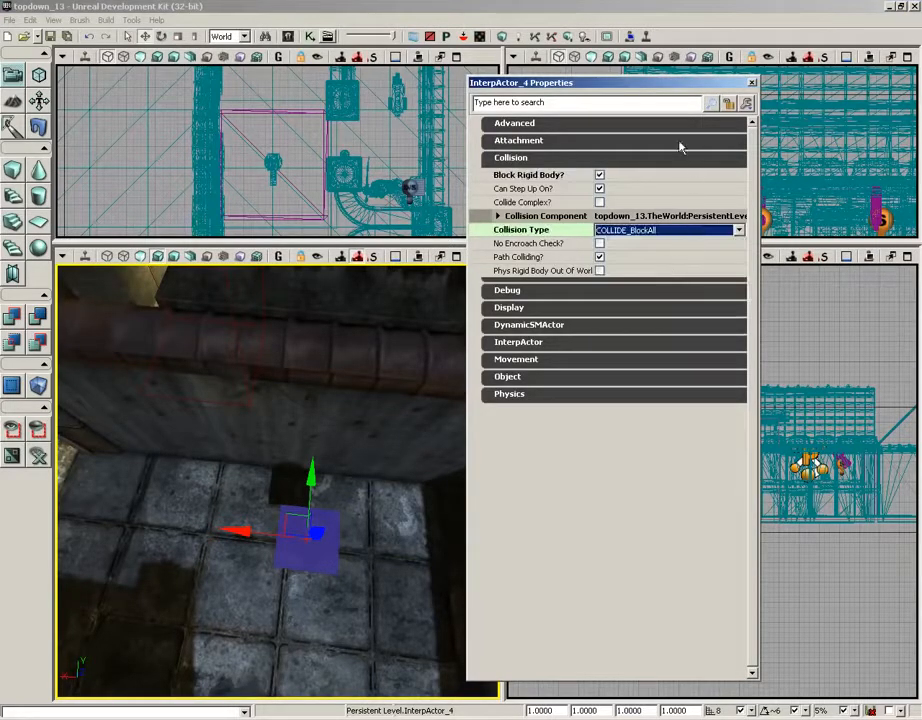
{"action": "left_click", "coordinate": [754, 85]}
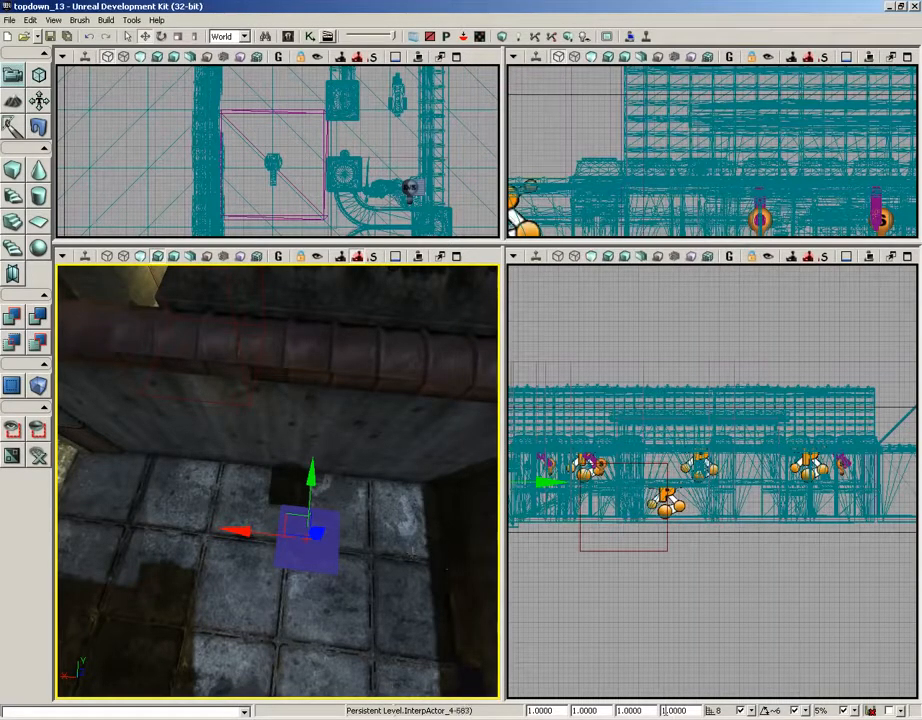
Scale the pillar to 2 in X, 2 in Y and -5 in Z.
{"action": "left_click_drag", "start_coordinate": [554, 710], "coordinate": [525, 710]}
{"action": "key", "text": "Tab"}
{"action": "type", "text": "2"}
{"action": "key", "text": "Tab"}
{"action": "type", "text": "2"}
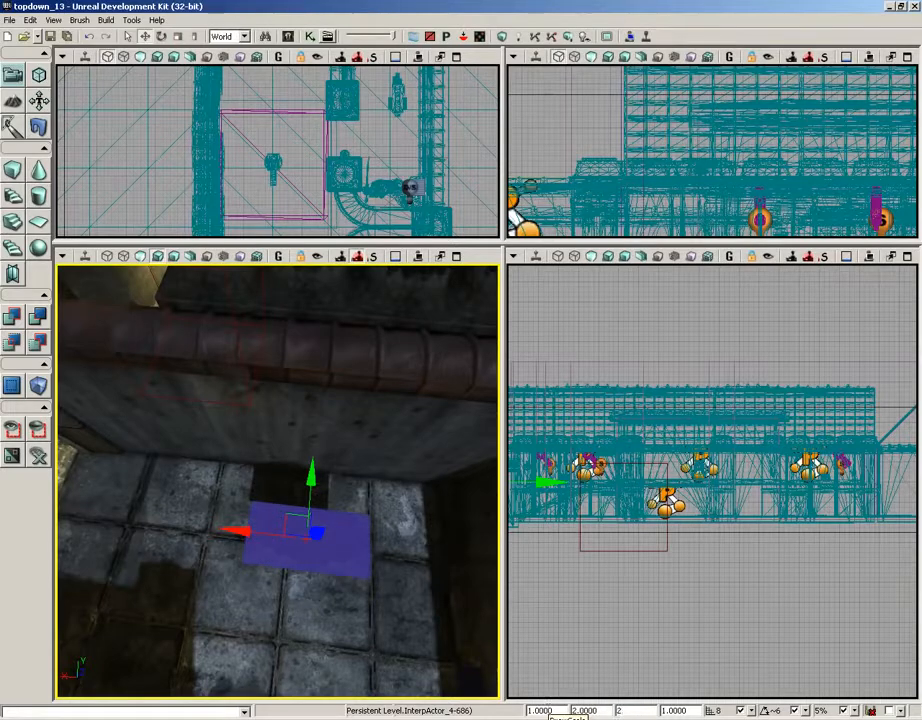
{"action": "key", "text": "Tab"}
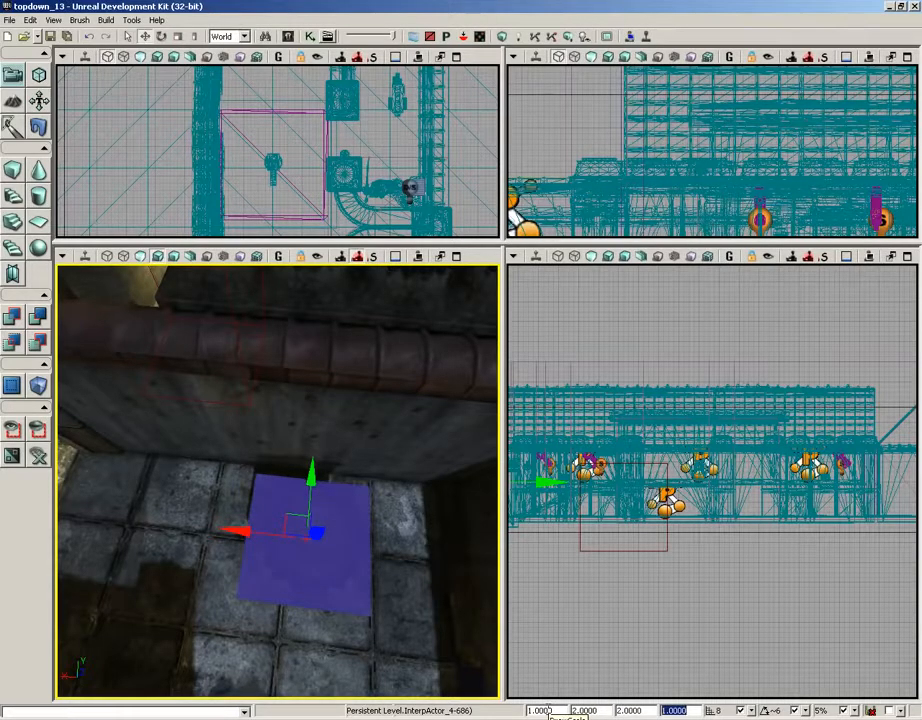
{"action": "type", "text": "5"}
{"action": "key", "text": "Return"}
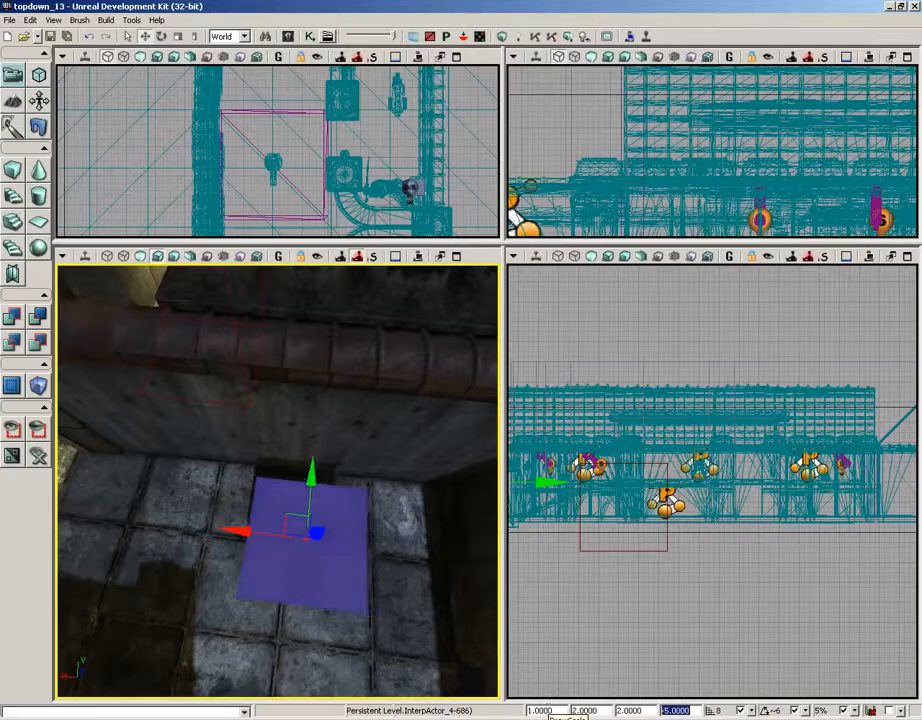
Lower the pillar into the ground until only a thin slab protrudes above the floor.
{"action": "mouse_move", "coordinate": [428, 621]}
{"action": "right_mouse_down"}
{"action": "mouse_move", "coordinate": [426, 543]}
{"action": "mouse_move", "coordinate": [422, 597]}
{"action": "right_mouse_up"}
{"action": "left_click_drag", "start_coordinate": [422, 597], "coordinate": [410, 680]}
{"action": "right_click_drag", "start_coordinate": [388, 485], "coordinate": [344, 397]}
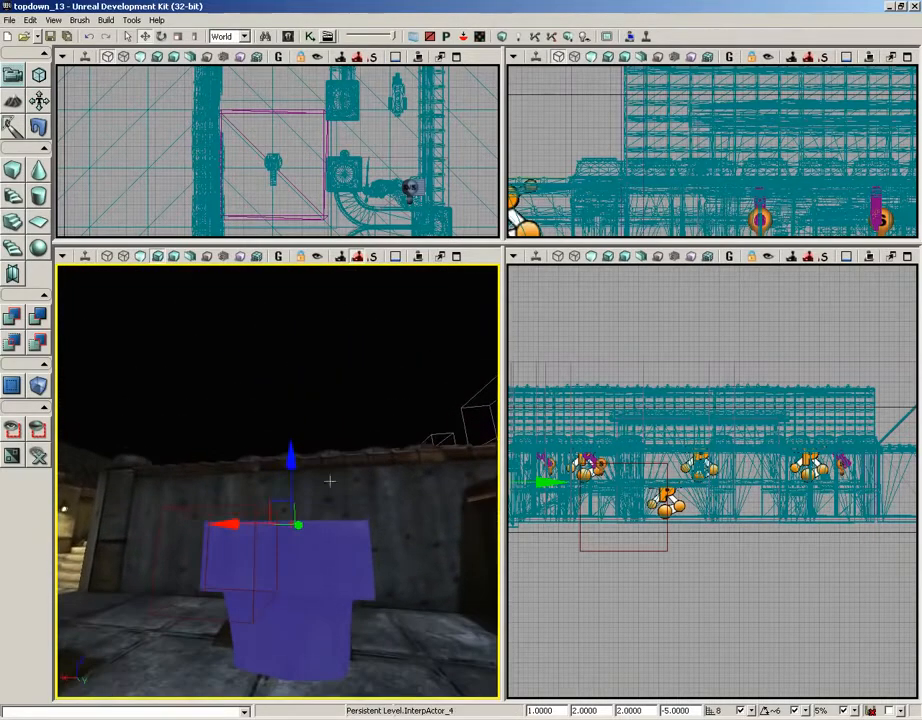
{"action": "left_click_drag", "start_coordinate": [293, 462], "coordinate": [294, 519]}
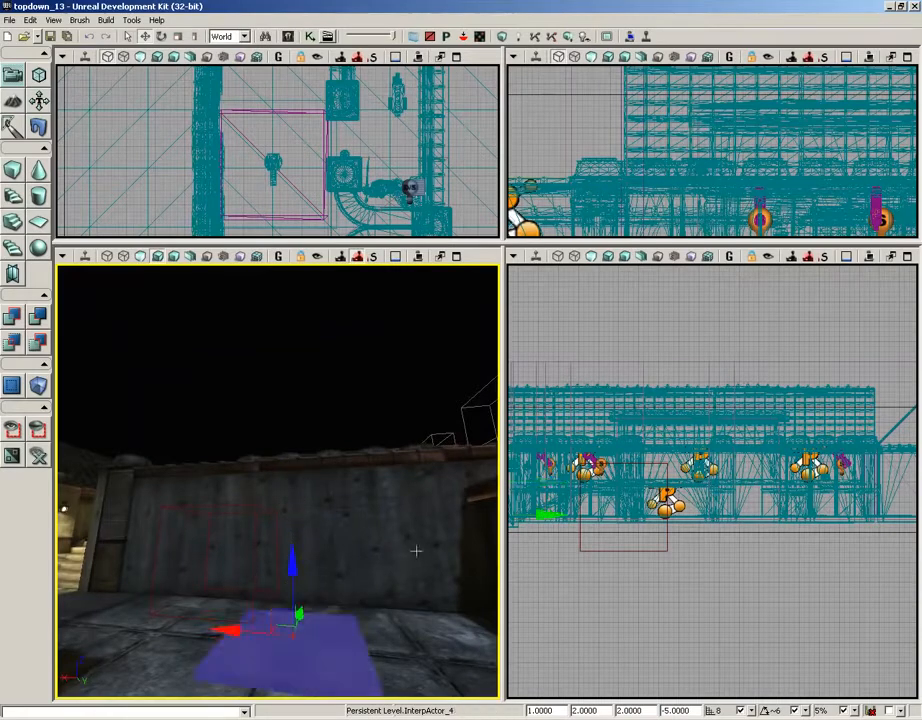
{"action": "right_click_drag", "start_coordinate": [401, 507], "coordinate": [400, 572]}
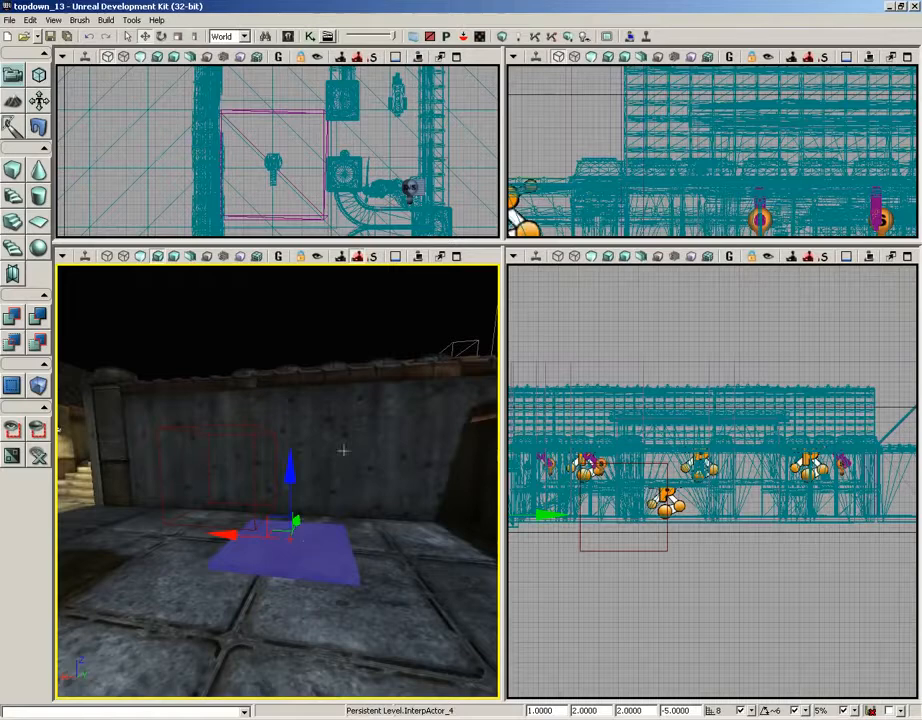
Move the pillar into the corner of the room, lining it up with the floor tile between the two walls.
{"action": "left_click_drag", "start_coordinate": [305, 195], "coordinate": [309, 69]}
{"action": "left_click_drag", "start_coordinate": [298, 139], "coordinate": [232, 176]}
{"action": "scroll", "coordinate": [261, 158], "scroll_direction": "up", "scroll_amount": 3}
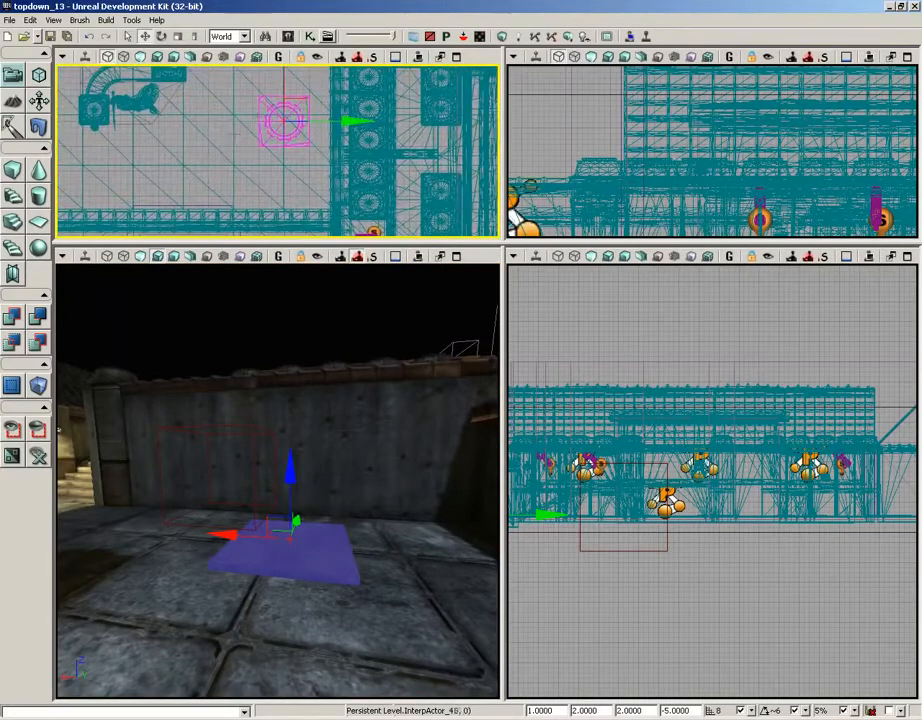
{"action": "left_click_drag", "start_coordinate": [296, 100], "coordinate": [327, 166]}
{"action": "left_click_drag", "start_coordinate": [318, 424], "coordinate": [469, 288]}
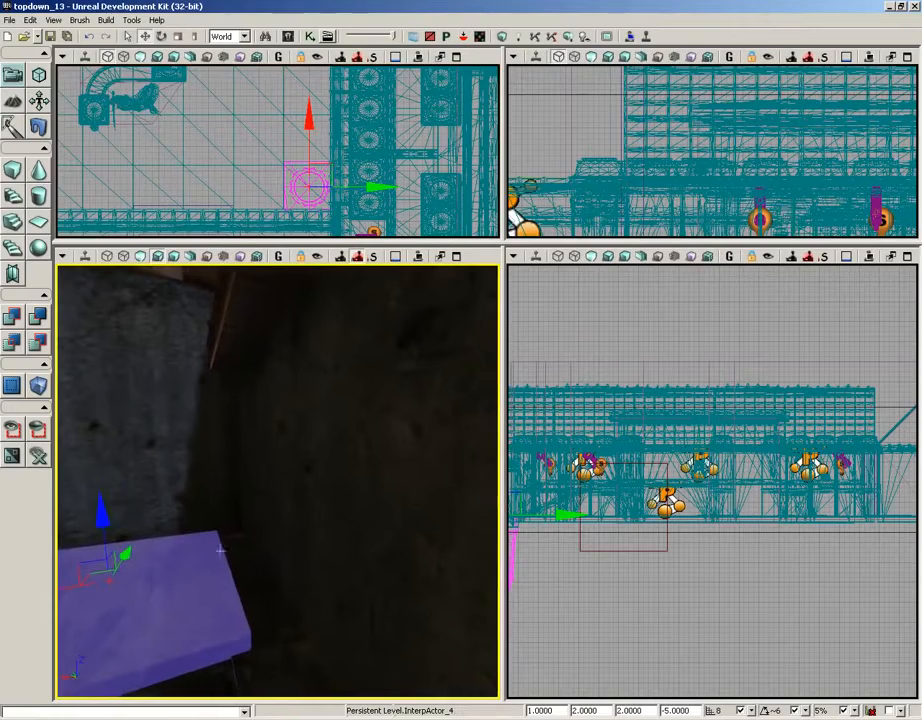
{"action": "left_click_drag", "start_coordinate": [190, 554], "coordinate": [124, 552]}
{"action": "scroll", "coordinate": [222, 141], "scroll_direction": "up", "scroll_amount": 6}
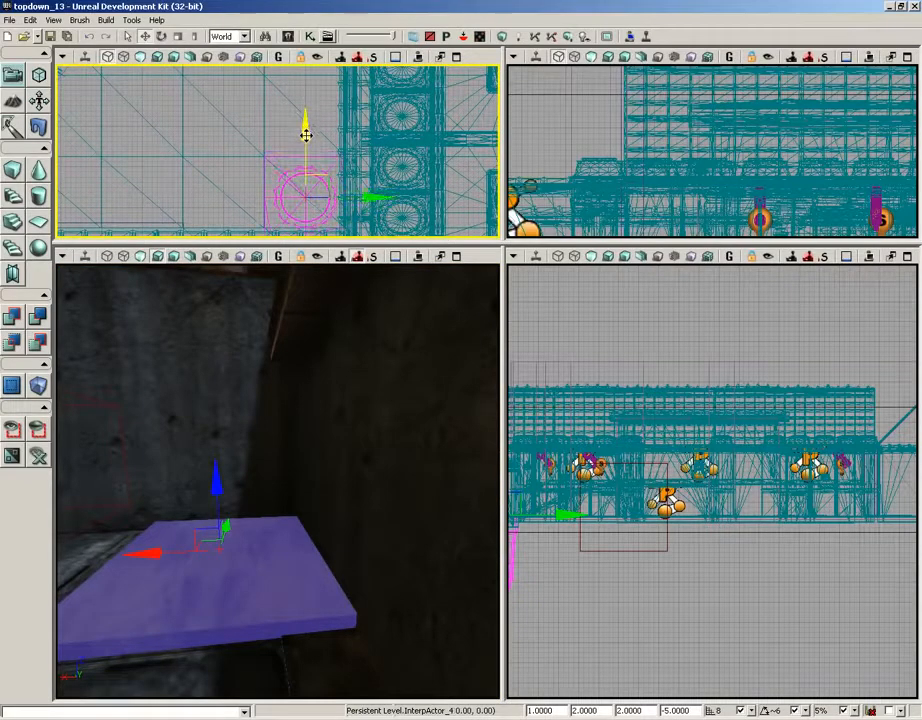
{"action": "left_click_drag", "start_coordinate": [306, 141], "coordinate": [296, 141]}
Duplicate the pillar two tiles along the wall, and duplicate that copy one tile diagonally to start a checkerboard pattern.
{"action": "right_click_drag", "start_coordinate": [235, 116], "coordinate": [370, 122]}
{"action": "scroll", "coordinate": [370, 119], "scroll_direction": "down", "scroll_amount": 4}
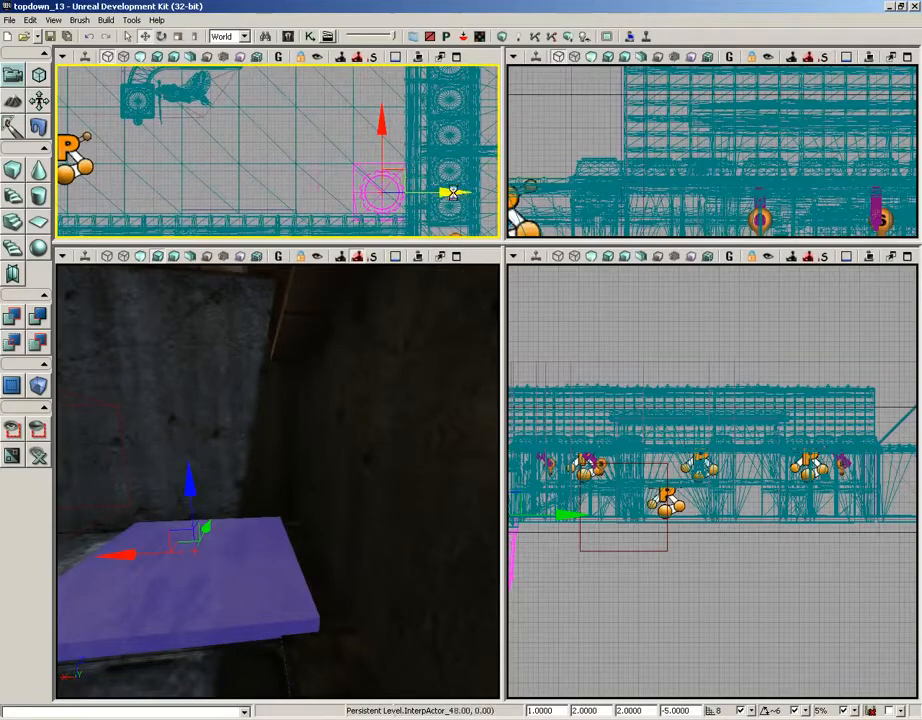
{"action": "left_click_drag", "start_coordinate": [438, 193], "coordinate": [367, 192]}
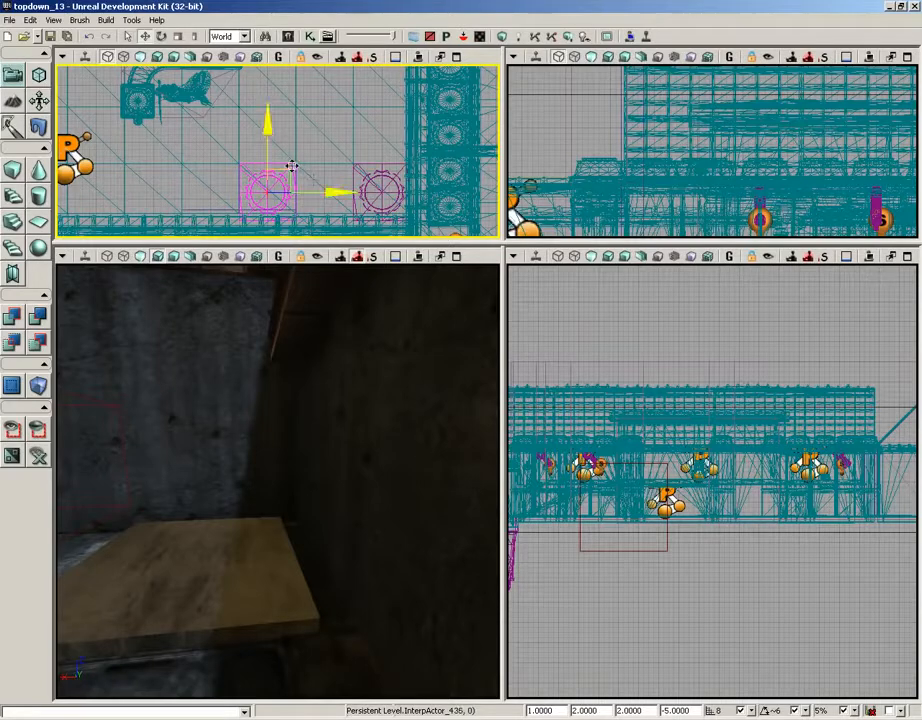
{"action": "left_click", "coordinate": [243, 37]}
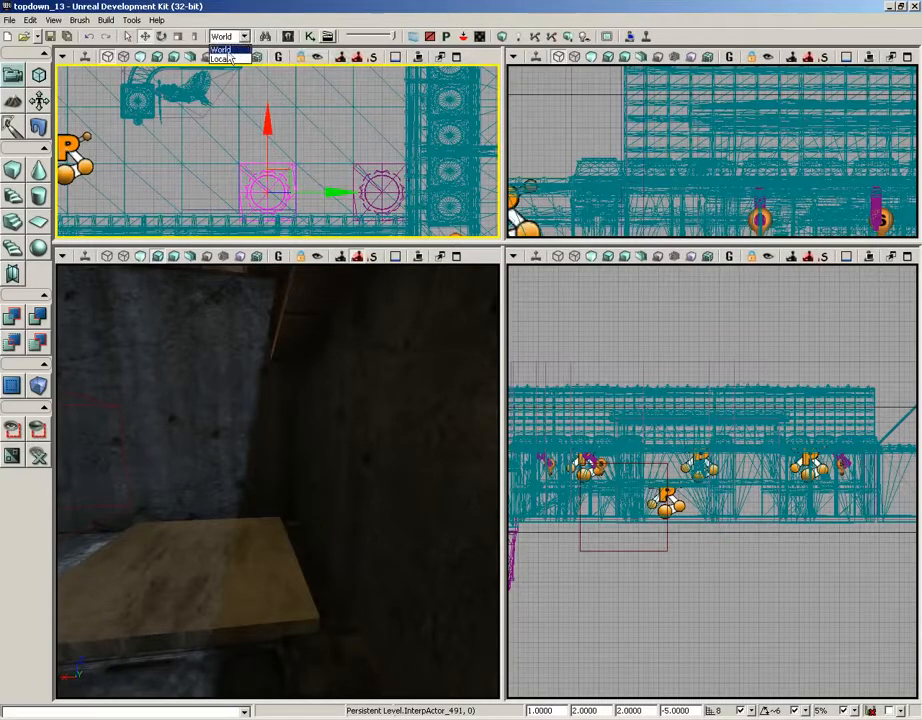
{"action": "left_click", "coordinate": [226, 47]}
{"action": "left_click_drag", "start_coordinate": [283, 170], "coordinate": [305, 108], "text": "alt"}
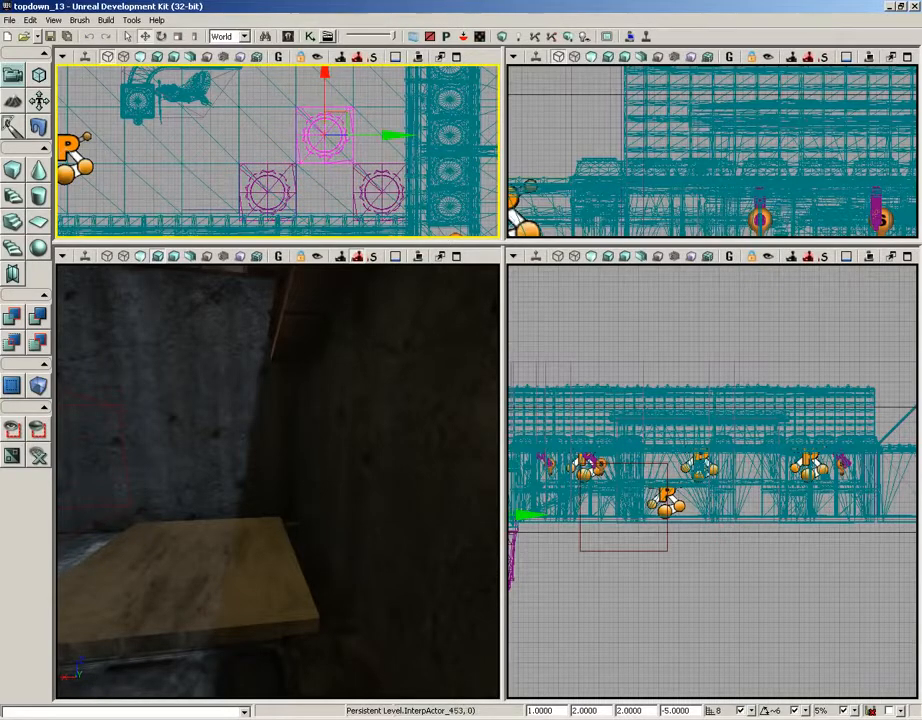
Select all three pillars and duplicate the group twice along the floor, two tile rows each time, continuing the checkerboard.
{"action": "left_click_drag", "start_coordinate": [289, 450], "coordinate": [312, 639]}
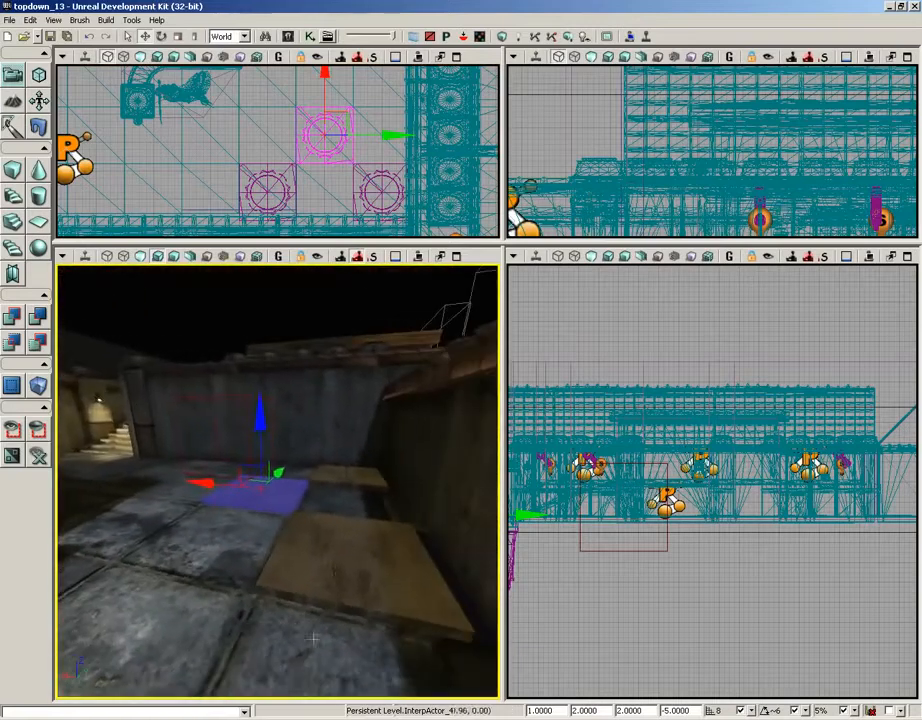
{"action": "left_click", "coordinate": [349, 543], "text": "ctrl"}
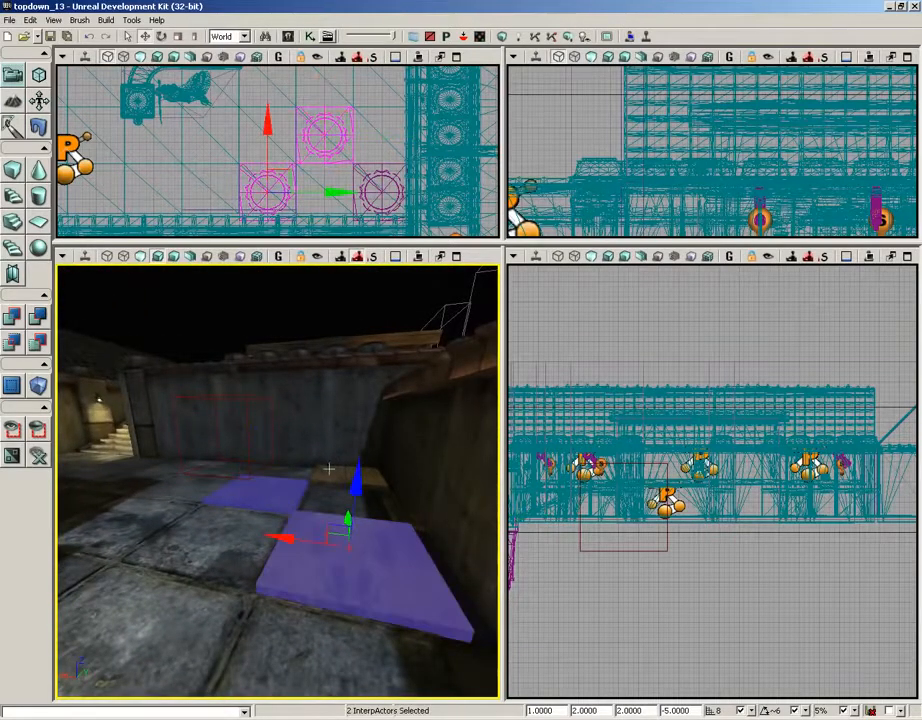
{"action": "left_click", "coordinate": [346, 477], "text": "ctrl"}
{"action": "left_click_drag", "start_coordinate": [314, 141], "coordinate": [311, 235]}
{"action": "scroll", "coordinate": [312, 230], "scroll_direction": "down", "scroll_amount": 5}
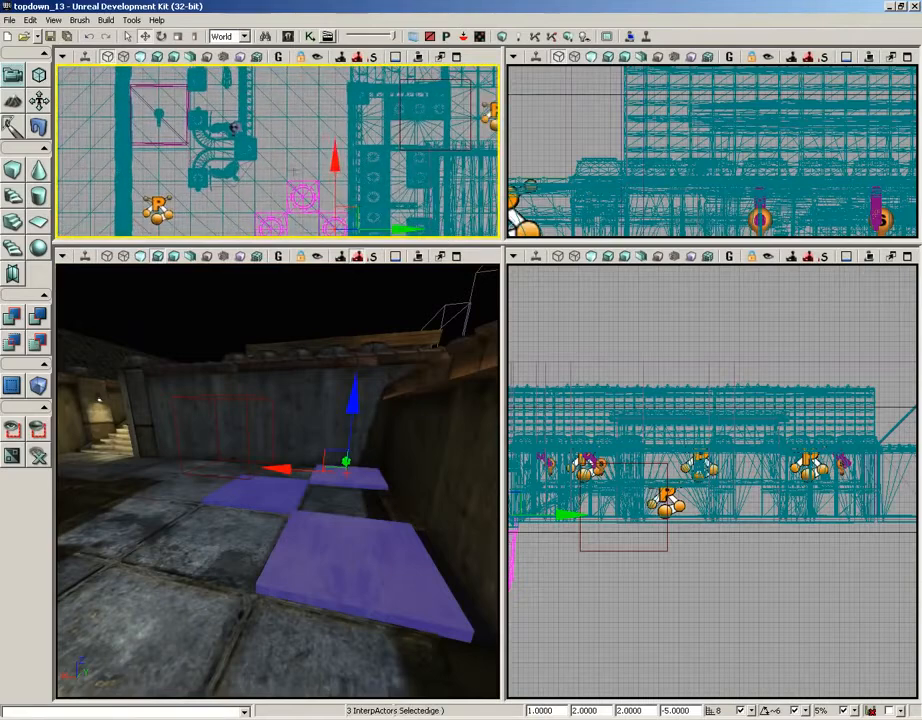
{"action": "left_click_drag", "start_coordinate": [335, 162], "coordinate": [335, 117]}
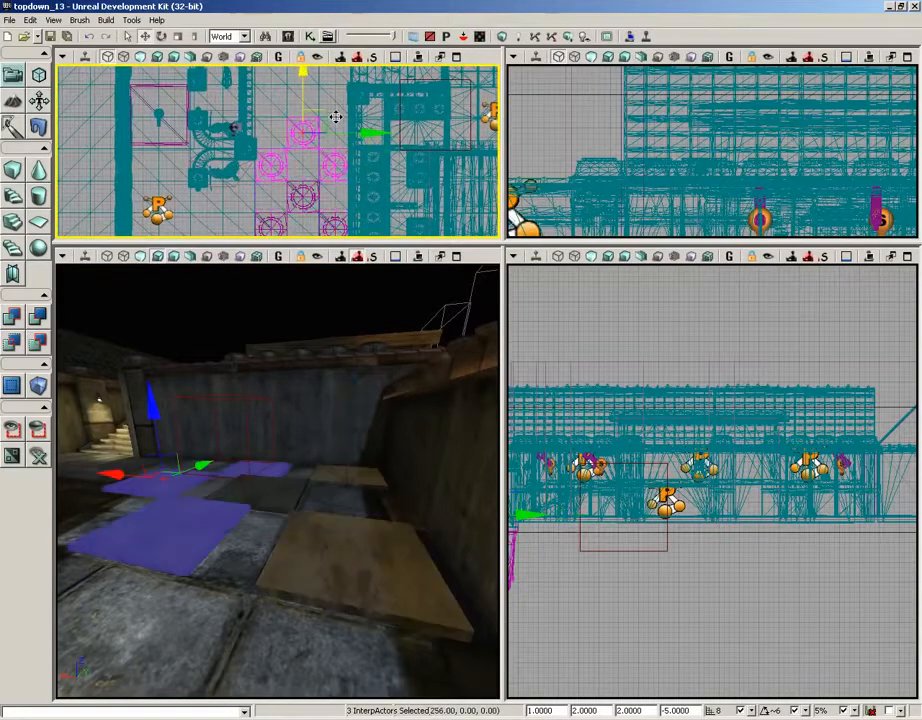
{"action": "left_click_drag", "start_coordinate": [401, 108], "coordinate": [401, 185]}
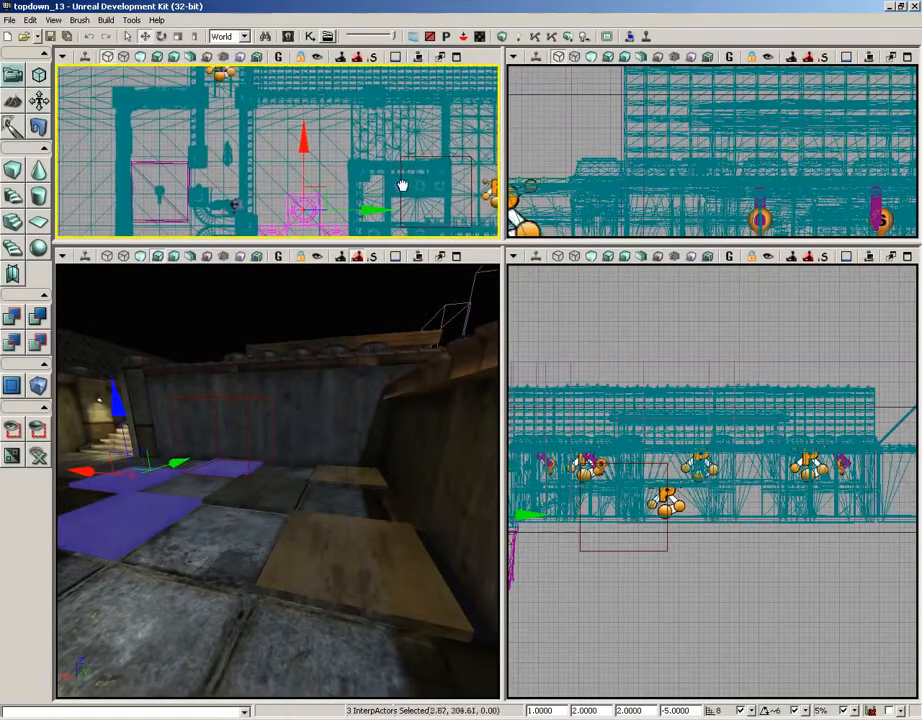
{"action": "left_click_drag", "start_coordinate": [310, 141], "coordinate": [303, 75]}
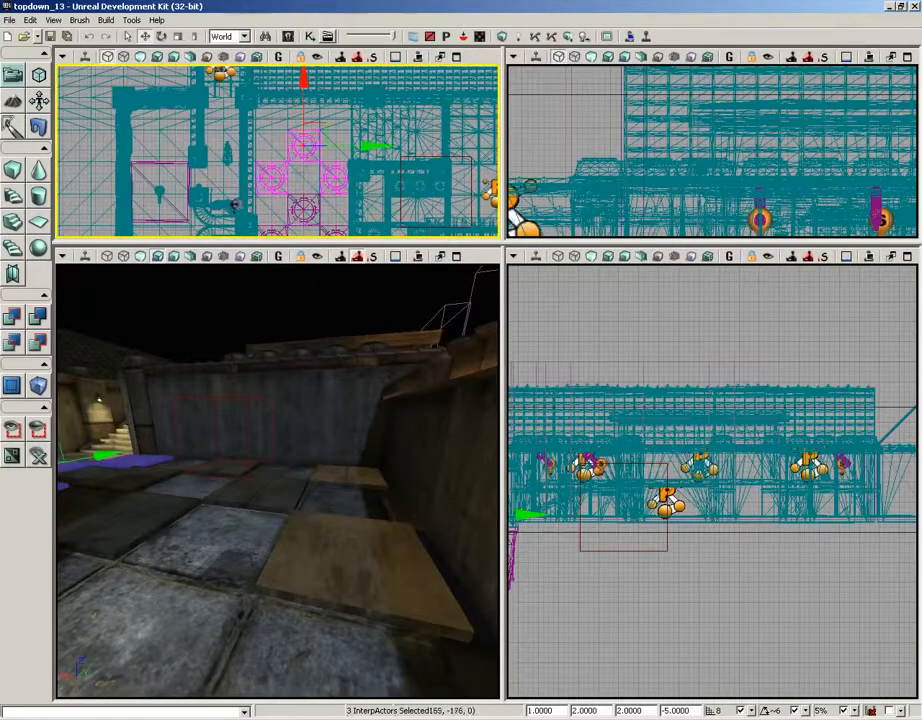
Select the two side-by-side pillars near the far end of the checkerboard and duplicate them two tile rows further along the floor.
{"action": "left_click", "coordinate": [279, 173]}
{"action": "left_click", "coordinate": [333, 175], "text": "ctrl"}
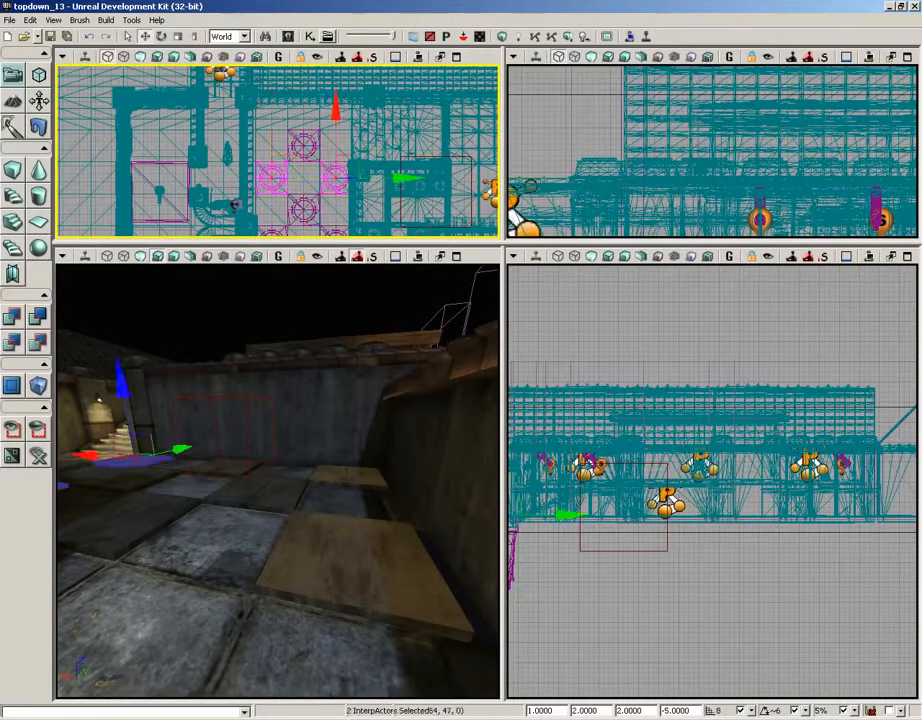
{"action": "left_click_drag", "start_coordinate": [336, 114], "coordinate": [336, 68], "text": "alt"}
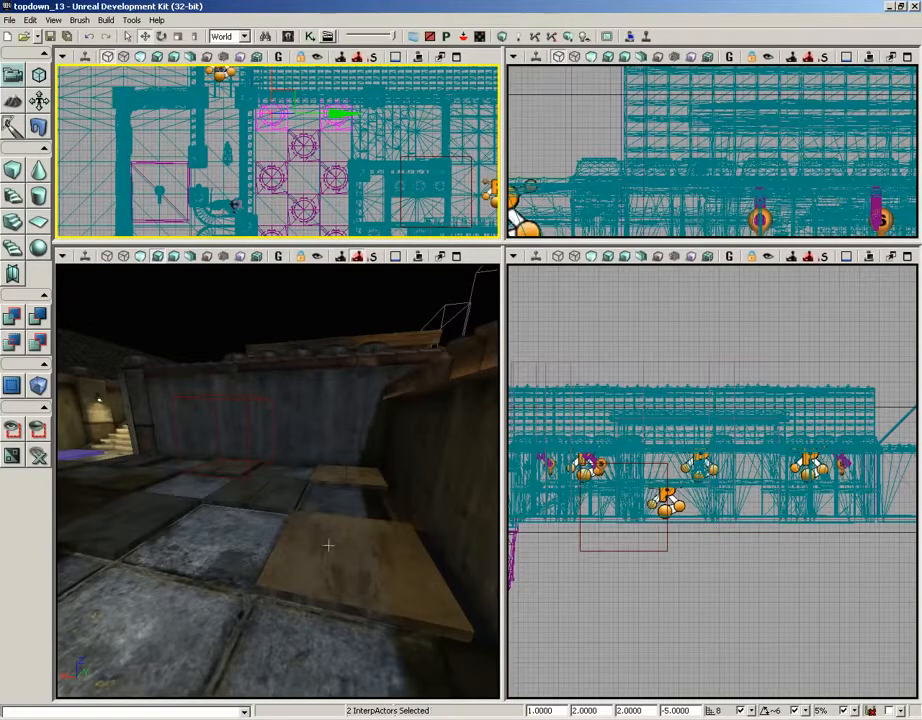
Select all eleven pillars of the checkerboard together.
{"action": "left_click", "coordinate": [333, 575]}
{"action": "left_click", "coordinate": [267, 494], "text": "ctrl"}
{"action": "left_click", "coordinate": [340, 478], "text": "ctrl"}
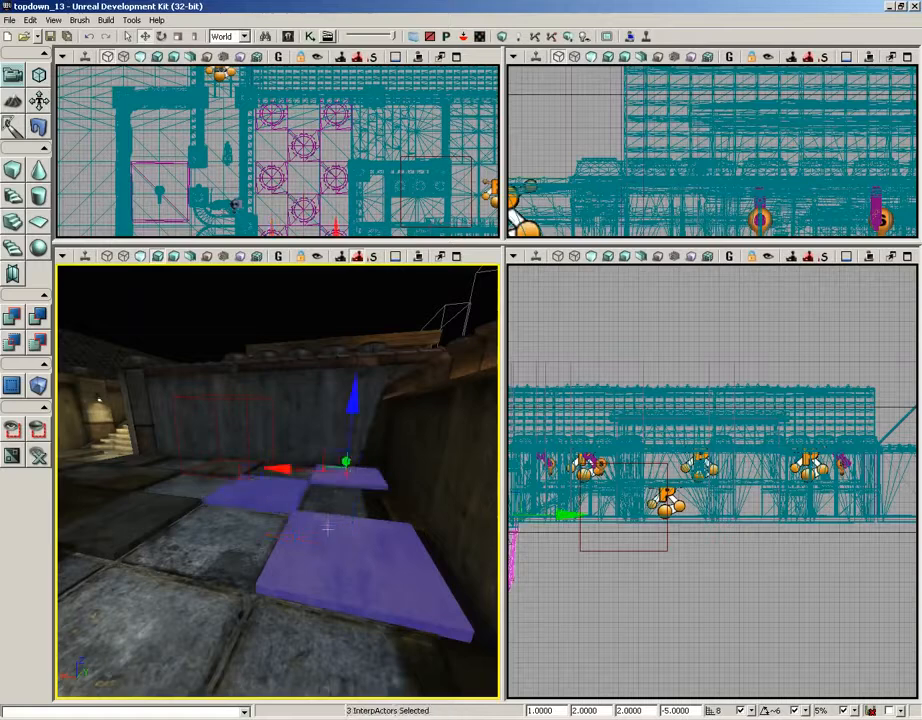
{"action": "right_click_drag", "start_coordinate": [318, 521], "coordinate": [271, 555]}
{"action": "left_click", "coordinate": [262, 535], "text": "ctrl"}
{"action": "left_click", "coordinate": [285, 465], "text": "ctrl"}
{"action": "left_click", "coordinate": [370, 463], "text": "ctrl"}
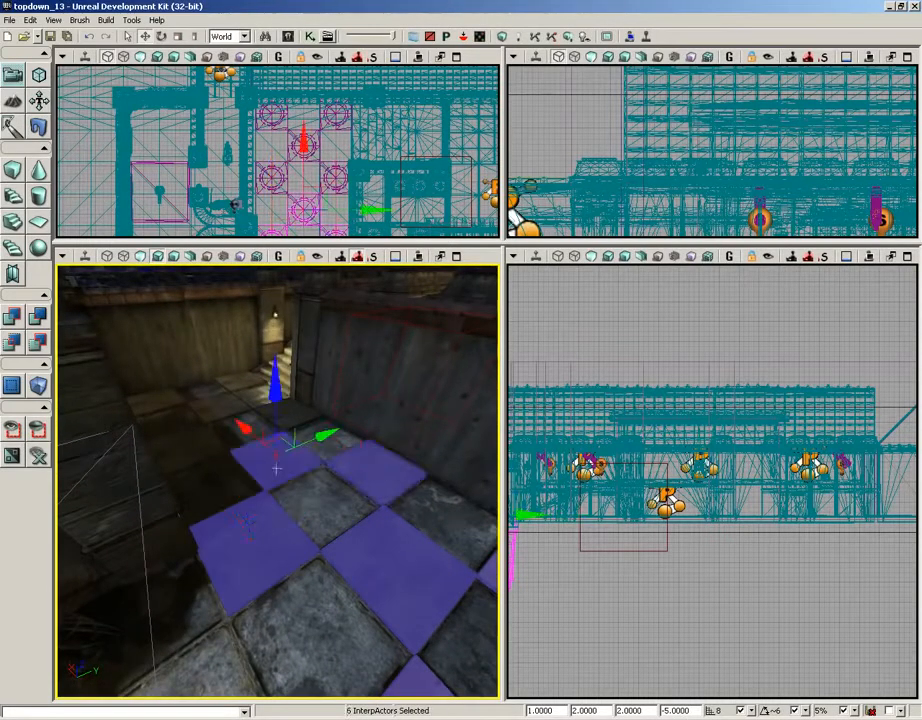
{"action": "left_click", "coordinate": [287, 409], "text": "ctrl"}
{"action": "left_click", "coordinate": [191, 434], "text": "ctrl"}
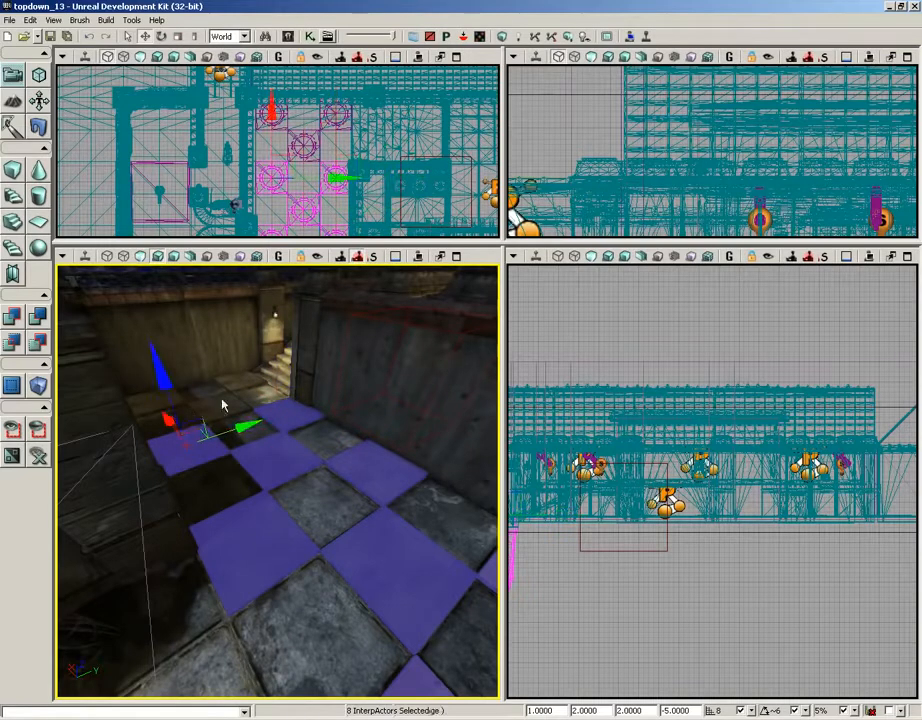
{"action": "left_click", "coordinate": [222, 406], "text": "ctrl"}
{"action": "left_click", "coordinate": [243, 380], "text": "ctrl"}
{"action": "left_click", "coordinate": [154, 397], "text": "ctrl"}
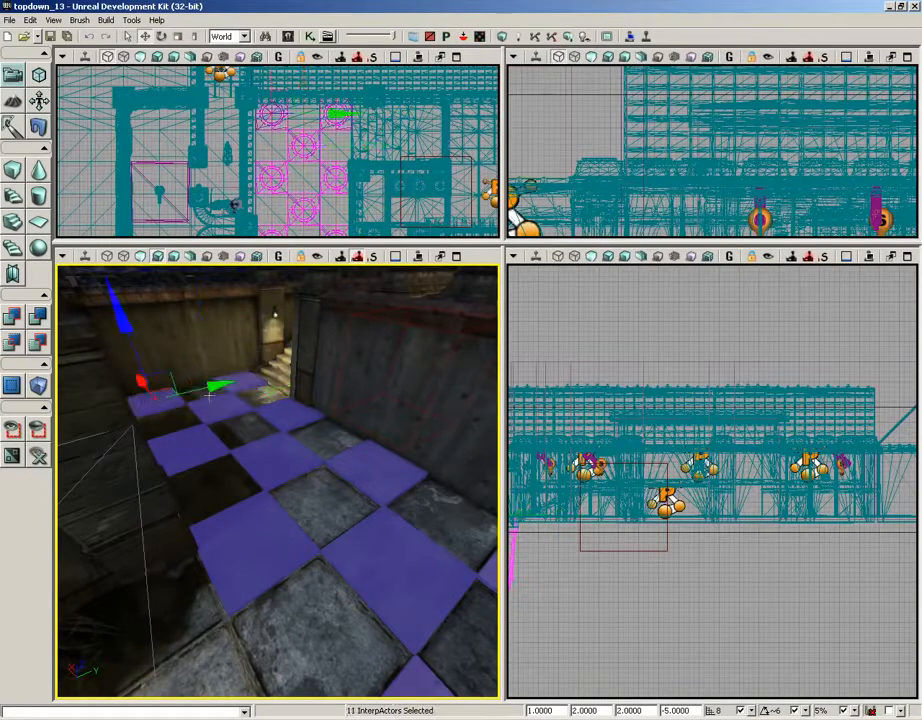
Open Kismet and extend the Global Variables comment box downward to make room for another row of variables.
{"action": "left_click", "coordinate": [310, 36]}
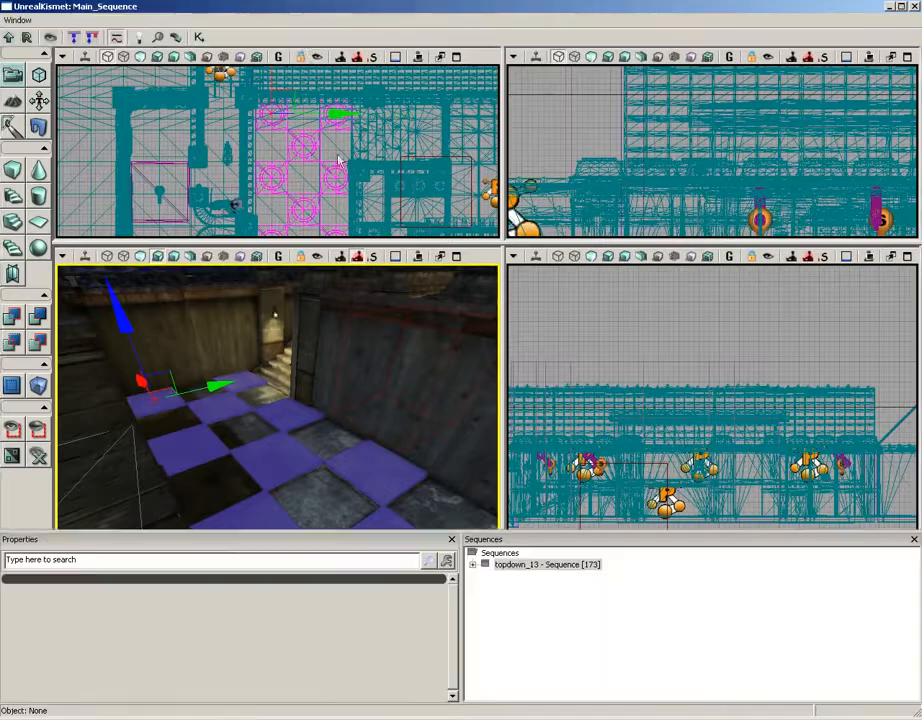
{"action": "mouse_move", "coordinate": [198, 342]}
{"action": "left_mouse_down"}
{"action": "mouse_move", "coordinate": [691, 401]}
{"action": "mouse_move", "coordinate": [630, 432]}
{"action": "left_mouse_up"}
{"action": "left_click_drag", "start_coordinate": [255, 275], "coordinate": [597, 393]}
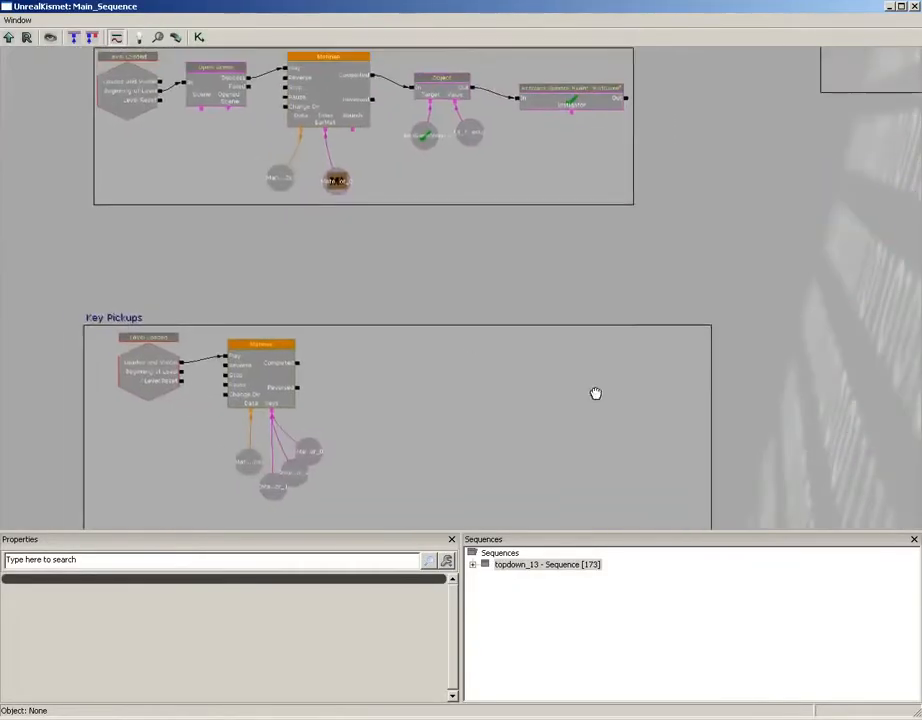
{"action": "scroll", "coordinate": [243, 214], "scroll_direction": "down", "scroll_amount": 4}
{"action": "left_click_drag", "start_coordinate": [243, 214], "coordinate": [603, 457]}
{"action": "left_click", "coordinate": [352, 264]}
{"action": "scroll", "coordinate": [350, 268], "scroll_direction": "up", "scroll_amount": 4}
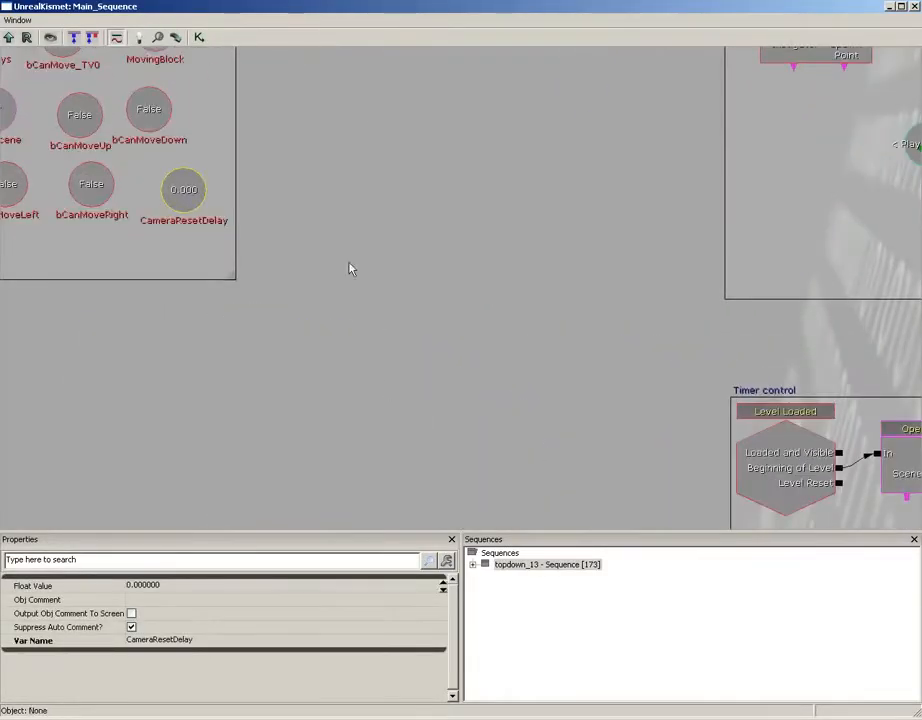
{"action": "left_click_drag", "start_coordinate": [350, 268], "coordinate": [576, 290]}
{"action": "left_click_drag", "start_coordinate": [492, 299], "coordinate": [491, 441]}
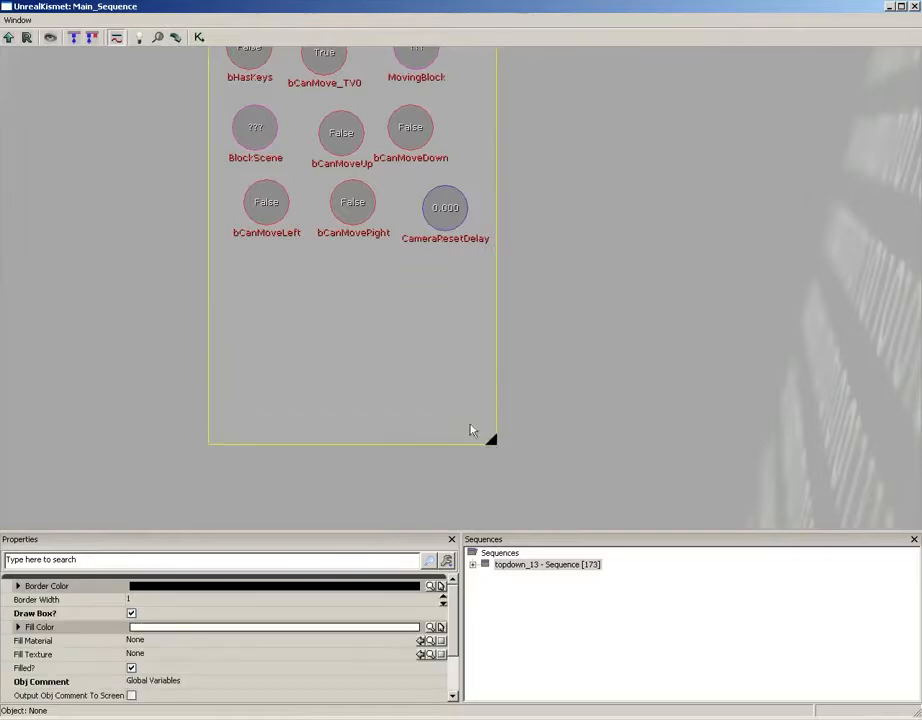
Create an Object List variable named Pillars in the free space of the Global Variables box.
{"action": "right_click", "coordinate": [250, 281]}
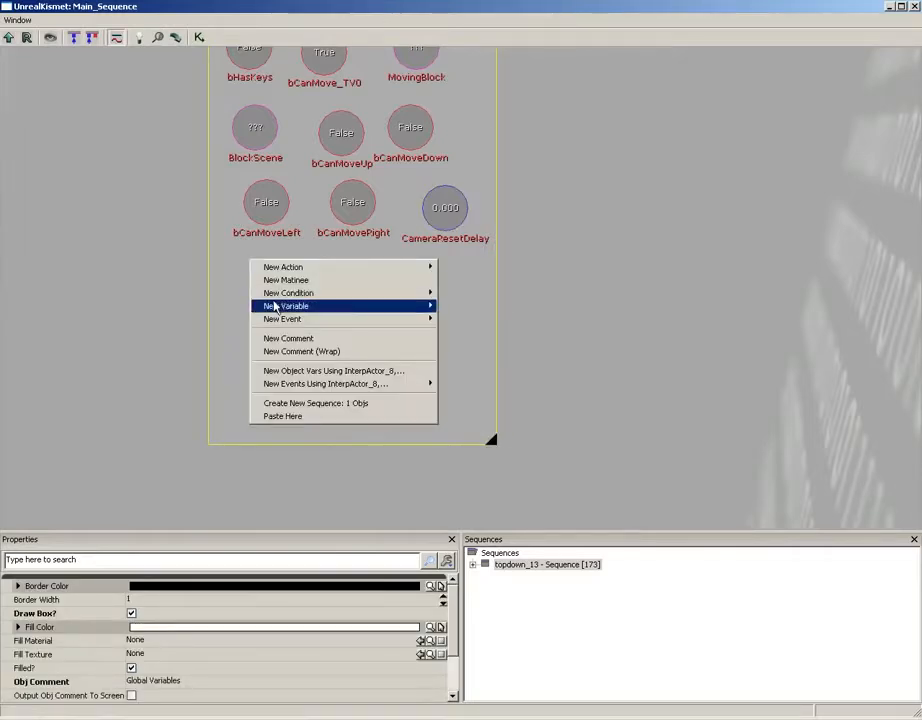
{"action": "mouse_move", "coordinate": [284, 307]}
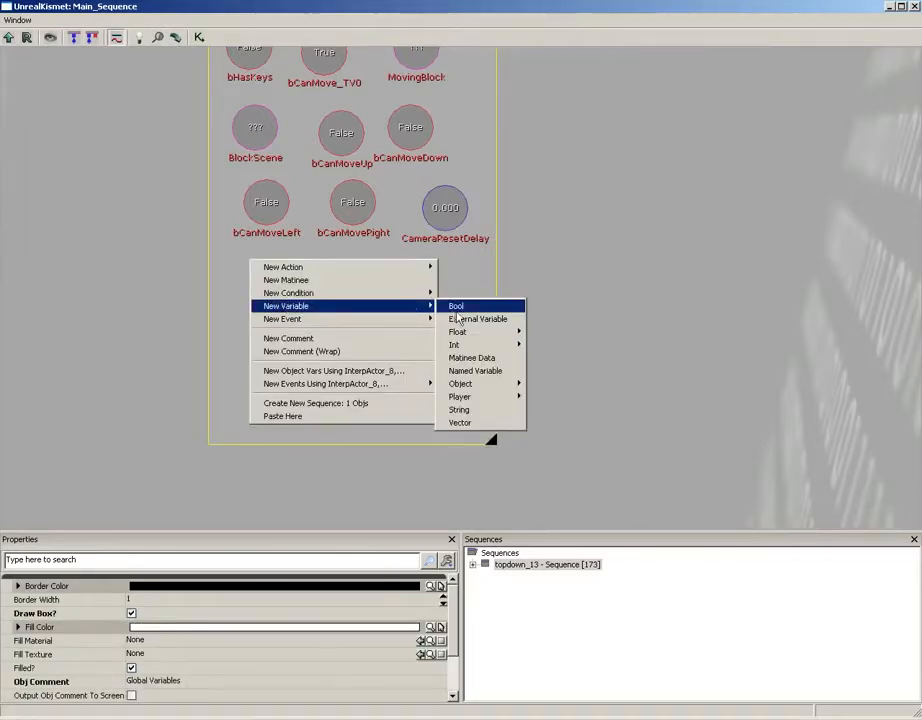
{"action": "mouse_move", "coordinate": [462, 384]}
{"action": "left_click", "coordinate": [572, 409]}
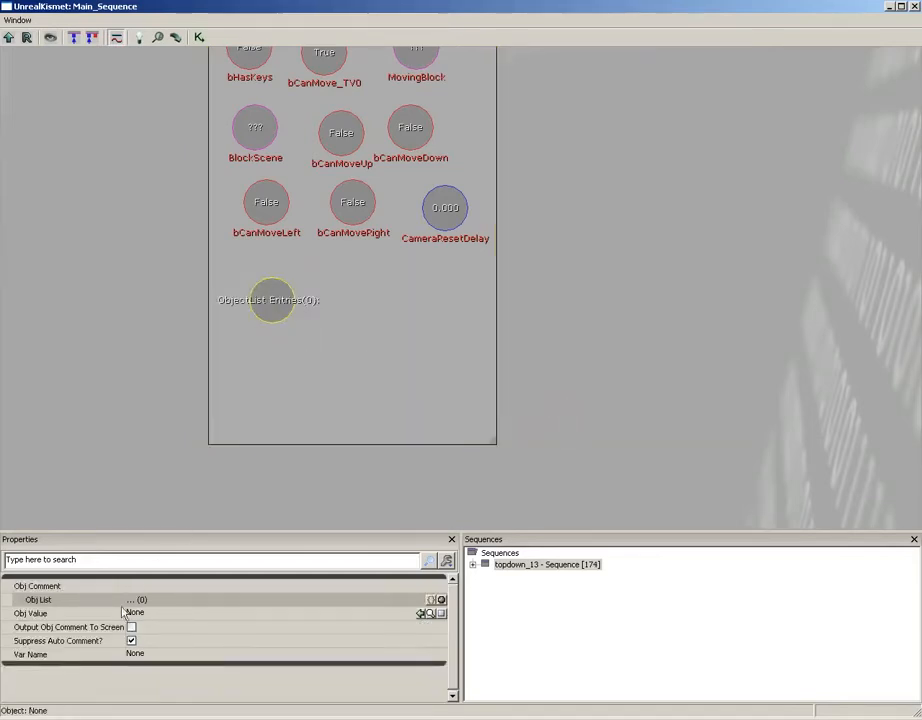
{"action": "left_click", "coordinate": [152, 654]}
{"action": "type", "text": "Pl"}
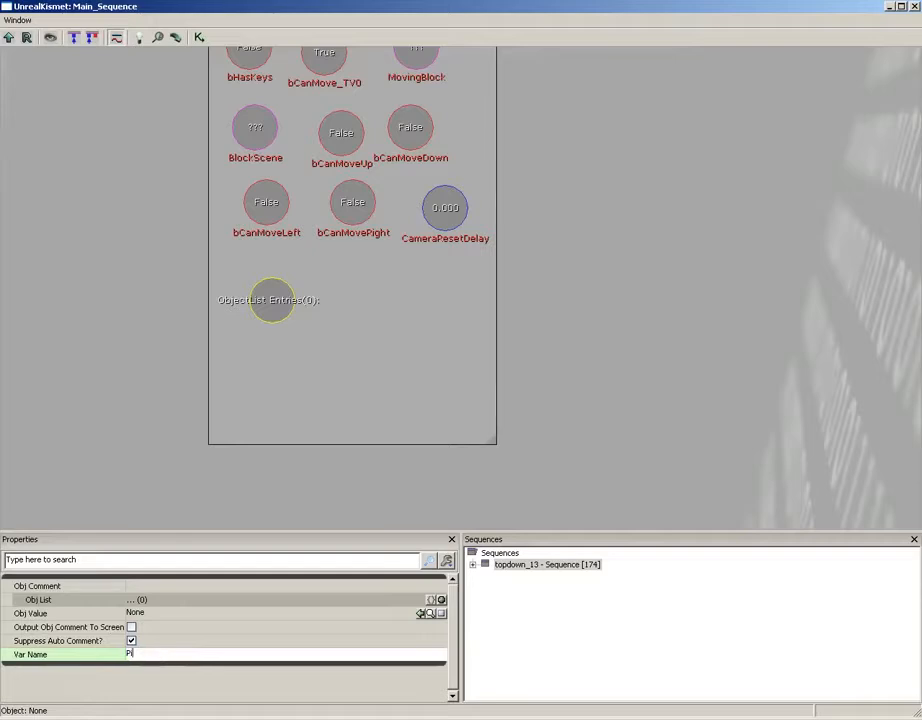
{"action": "type", "text": "llars"}
{"action": "key", "text": "Return"}
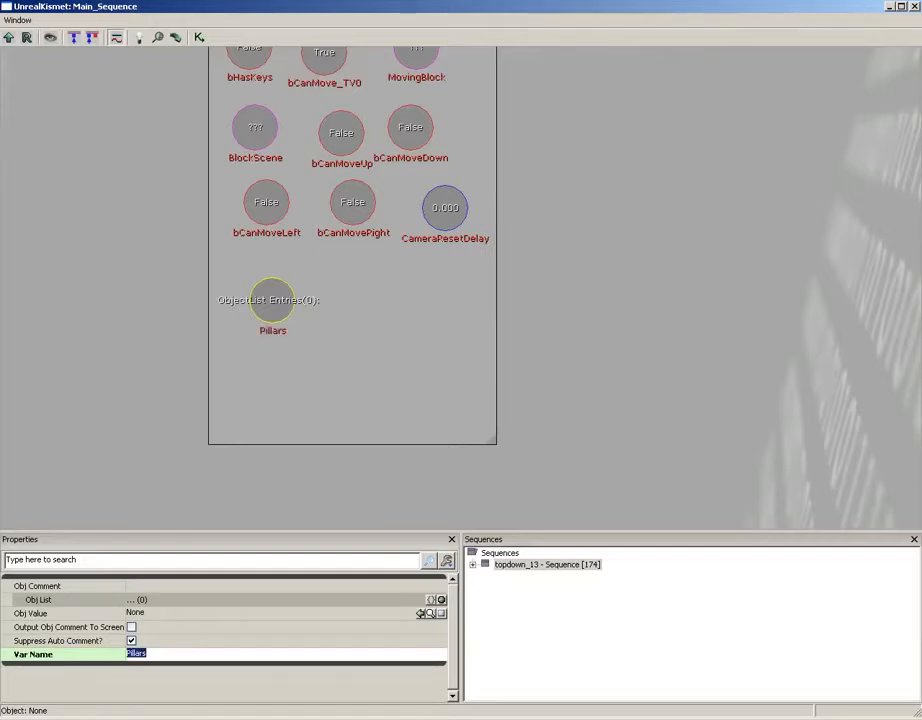
{"action": "left_click_drag", "start_coordinate": [285, 305], "coordinate": [270, 297]}
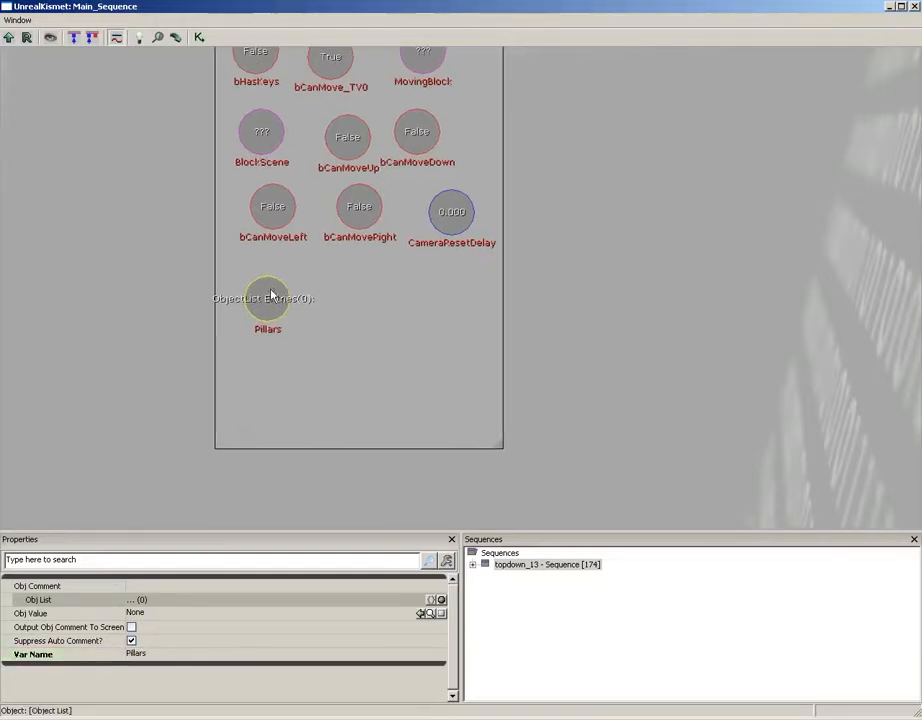
Assign InterpActor_8 as the Pillars variable's object value and insert all the selected pillar actors into its object list.
{"action": "right_click", "coordinate": [268, 293]}
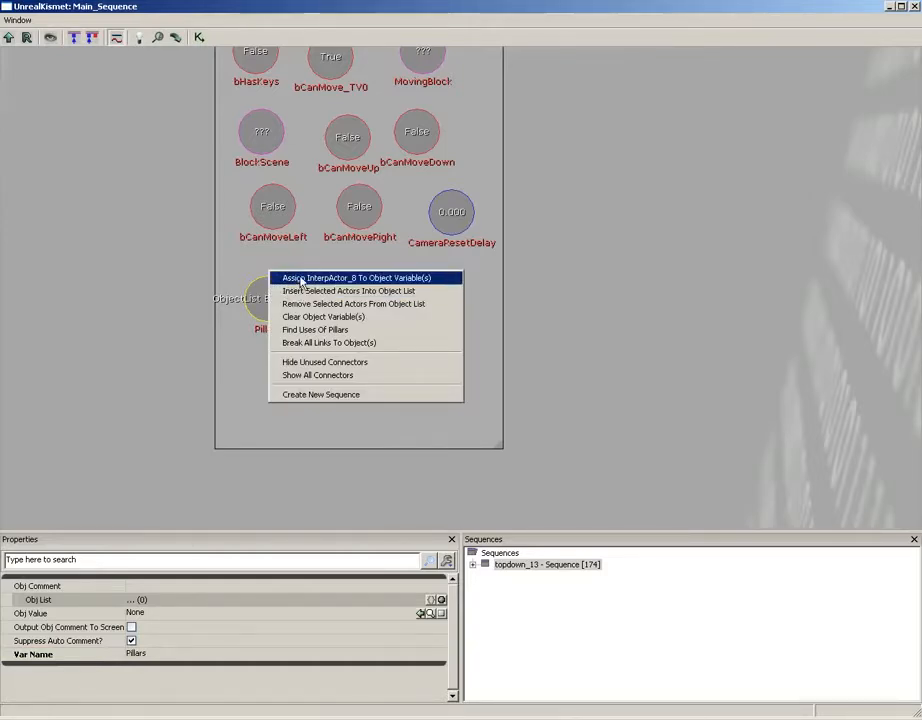
{"action": "left_click", "coordinate": [300, 280]}
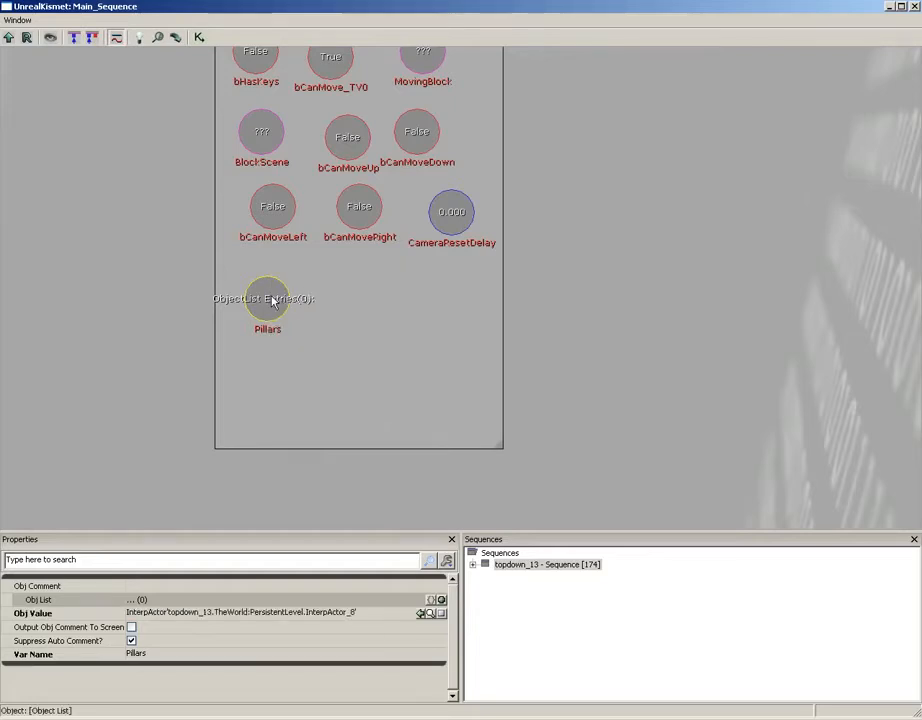
{"action": "right_click", "coordinate": [268, 304]}
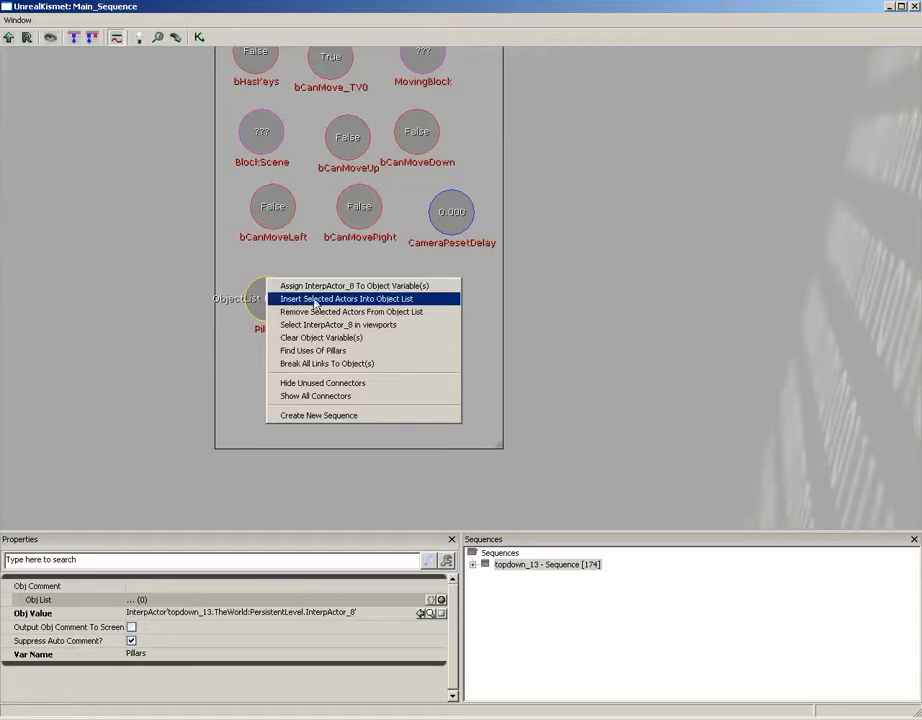
{"action": "left_click", "coordinate": [368, 299]}
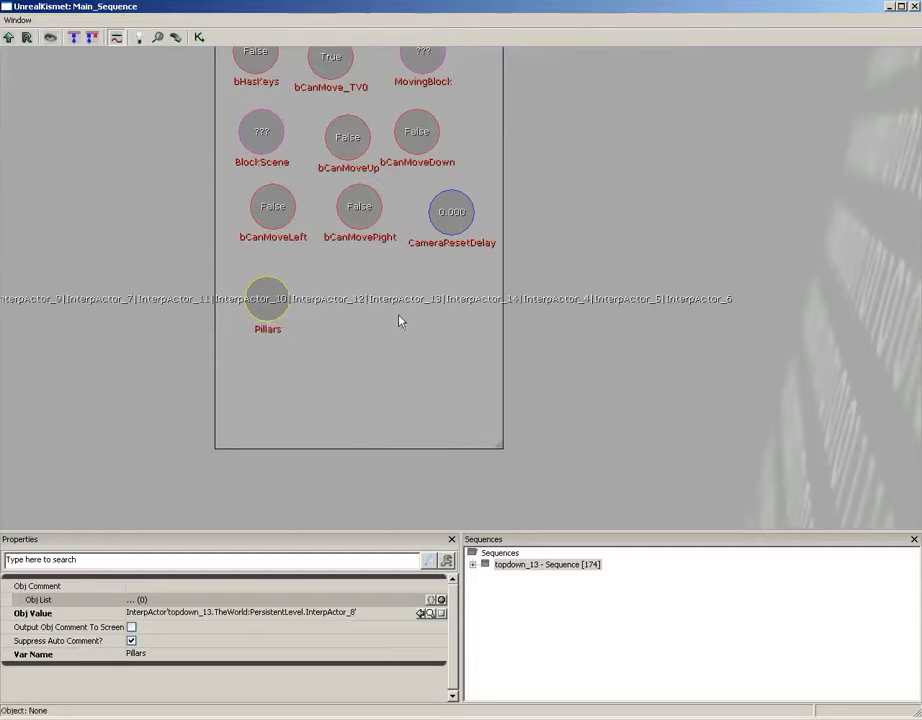
{"action": "left_click_drag", "start_coordinate": [364, 354], "coordinate": [451, 371]}
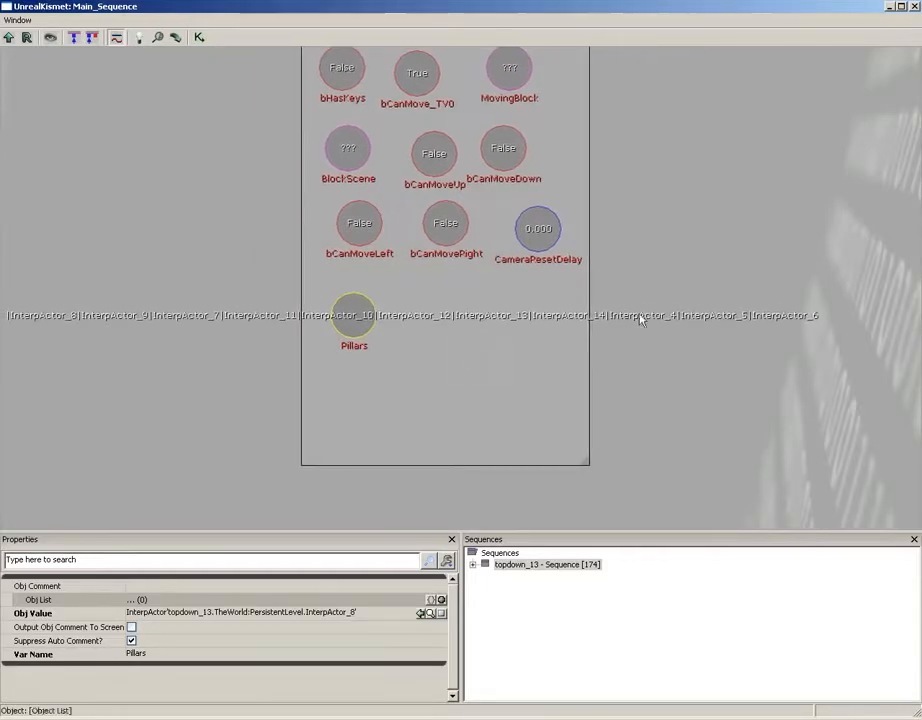
{"action": "left_click", "coordinate": [229, 337]}
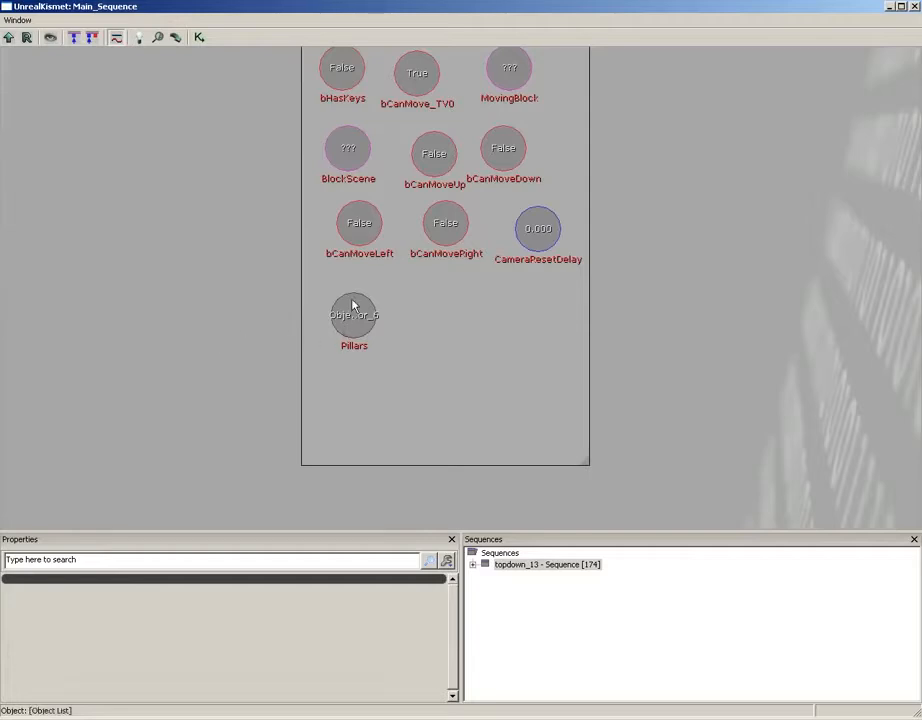
{"action": "left_click_drag", "start_coordinate": [353, 305], "coordinate": [348, 302]}
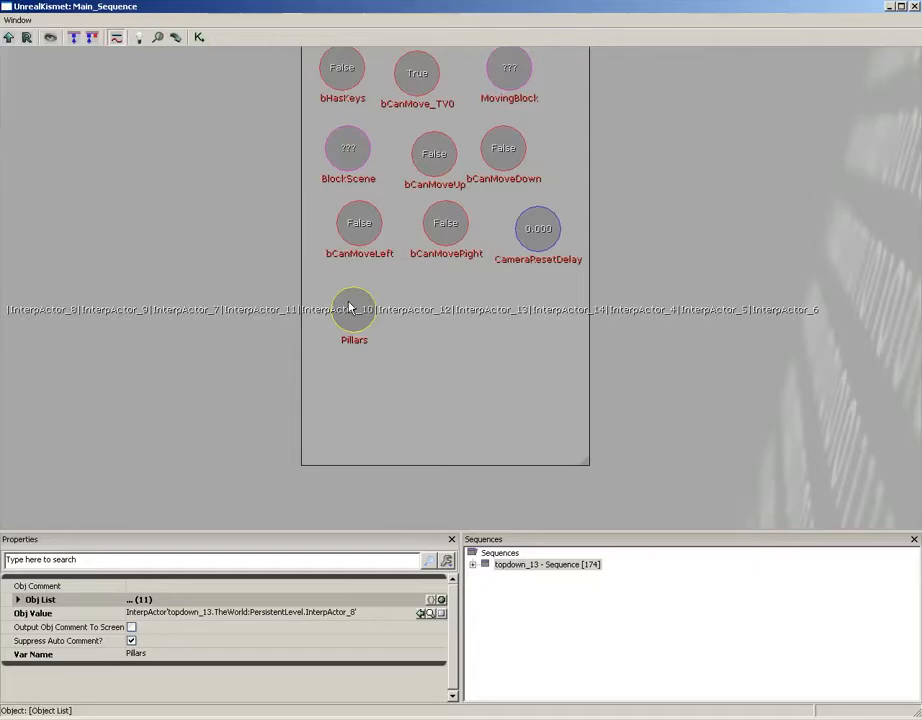
Wrap the Block movement, Moving block status and both Reset camera groups in a comment box titled "Moving Block".
{"action": "scroll", "coordinate": [663, 305], "scroll_direction": "down", "scroll_amount": 3}
{"action": "left_click_drag", "start_coordinate": [663, 305], "coordinate": [113, 314]}
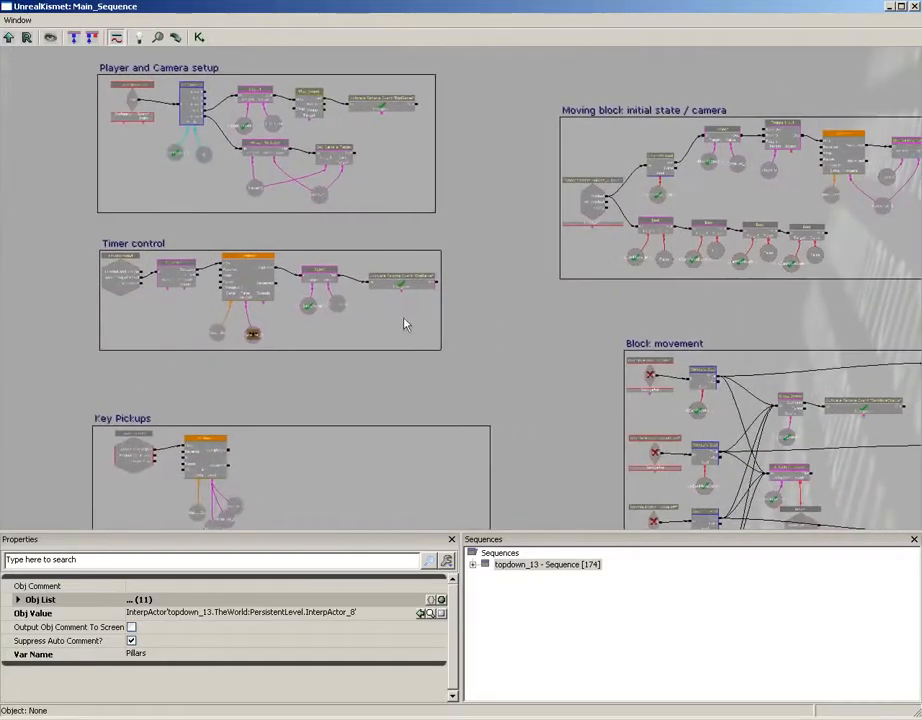
{"action": "left_click_drag", "start_coordinate": [509, 333], "coordinate": [306, 110]}
{"action": "left_click_drag", "start_coordinate": [844, 371], "coordinate": [541, 416]}
{"action": "scroll", "coordinate": [515, 377], "scroll_direction": "down", "scroll_amount": 4}
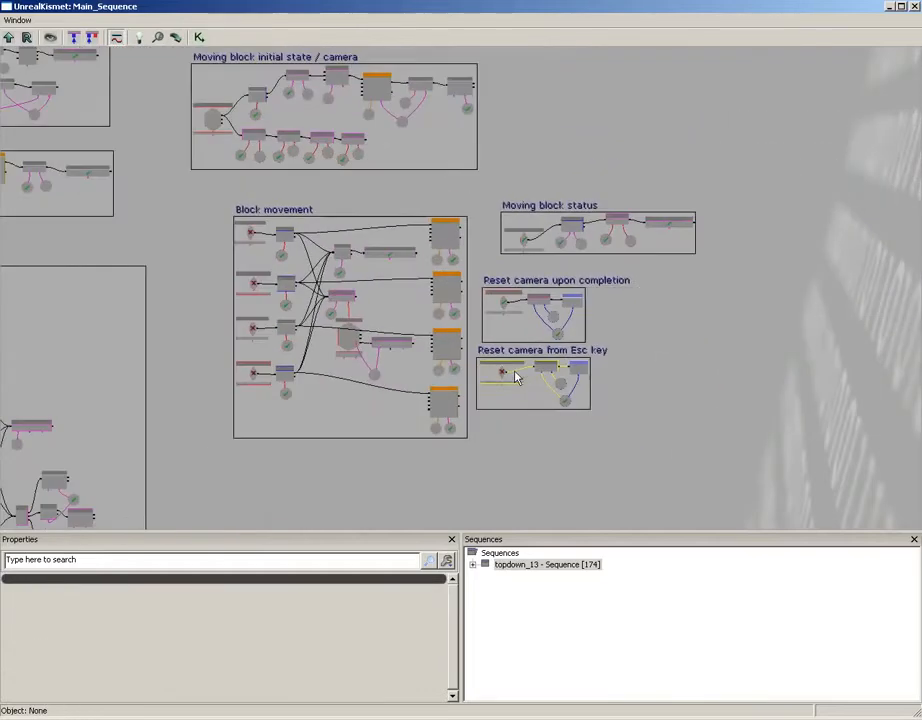
{"action": "left_click_drag", "start_coordinate": [202, 184], "coordinate": [773, 470], "text": "ctrl+alt"}
{"action": "type", "text": "c"}
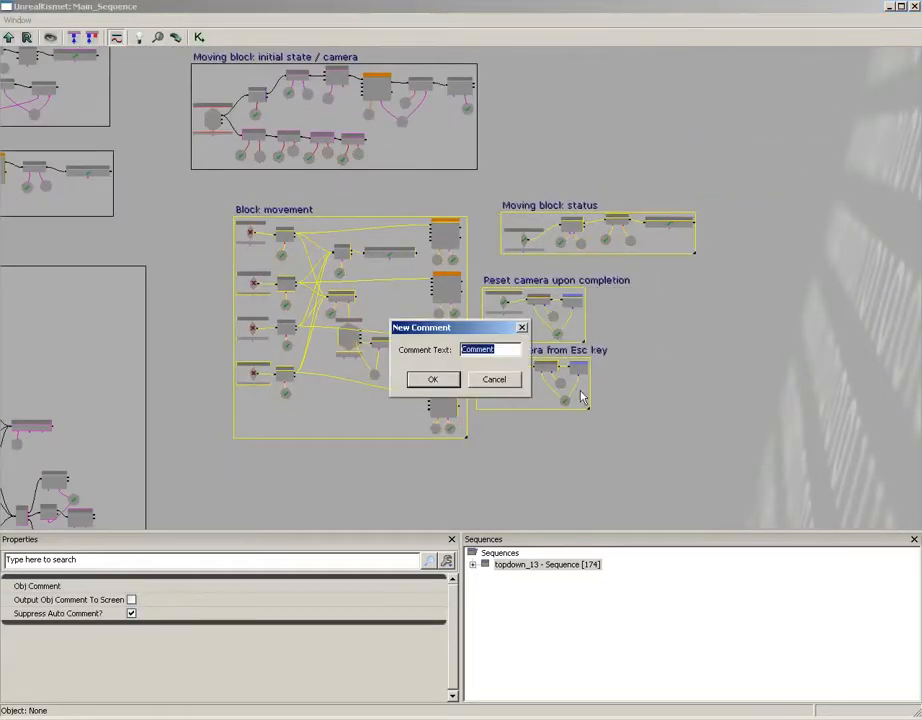
{"action": "type", "text": "Moving"}
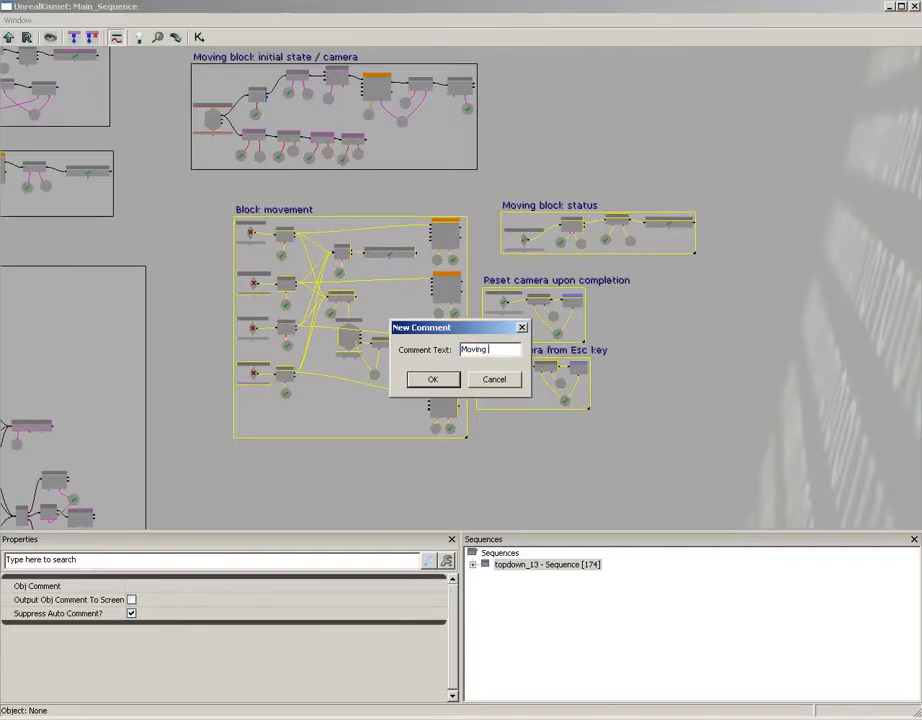
{"action": "type", "text": " Block"}
{"action": "key", "text": "Return"}
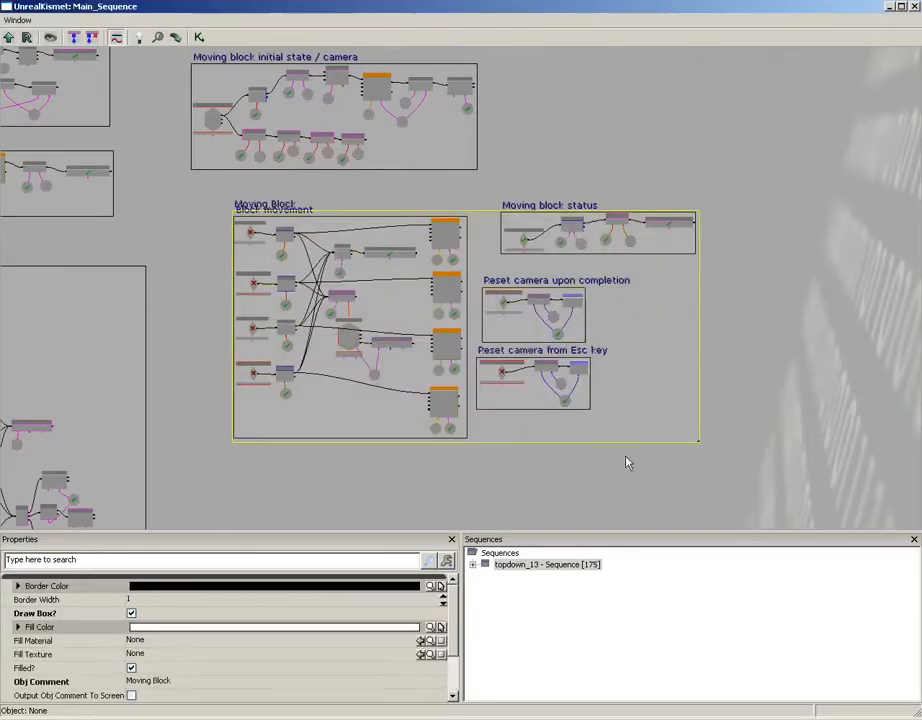
Enlarge the Moving Block comment box and shift it up and outward so it surrounds its four groups with a margin.
{"action": "left_click_drag", "start_coordinate": [700, 443], "coordinate": [737, 459]}
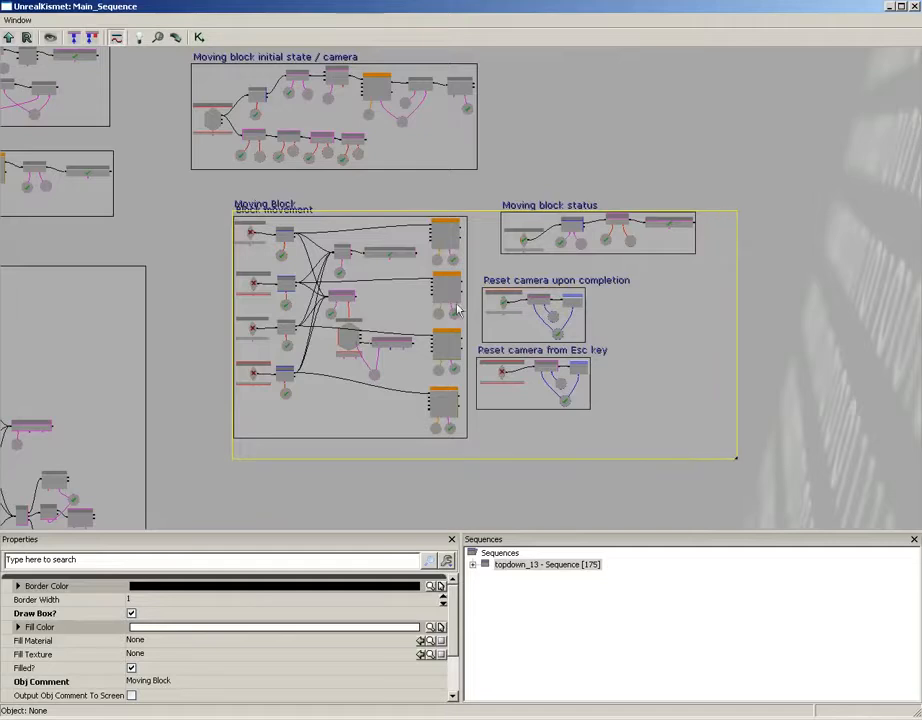
{"action": "left_click_drag", "start_coordinate": [276, 204], "coordinate": [264, 196], "text": "ctrl"}
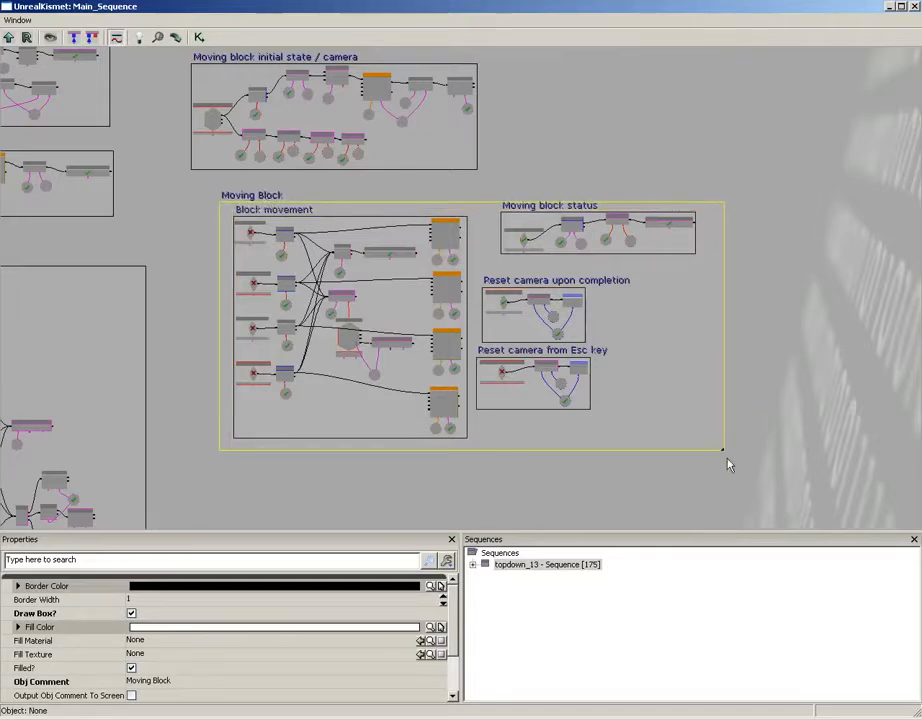
{"action": "left_click_drag", "start_coordinate": [722, 455], "coordinate": [743, 476]}
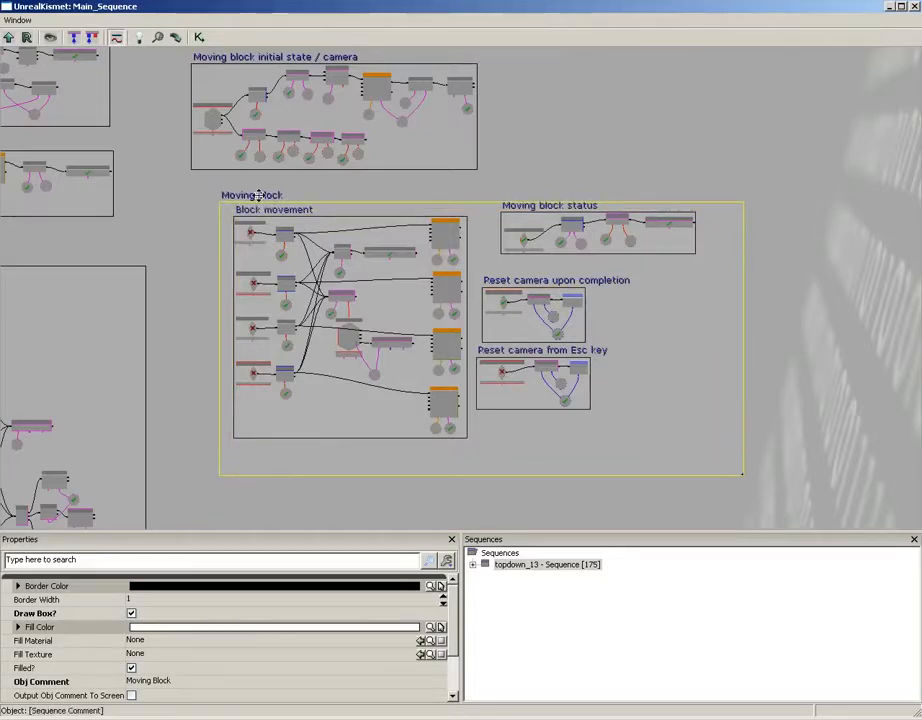
Add a Level Loaded event in the empty area below the Moving Block comment box.
{"action": "left_click_drag", "start_coordinate": [315, 395], "coordinate": [377, 213]}
{"action": "scroll", "coordinate": [301, 262], "scroll_direction": "up", "scroll_amount": 2}
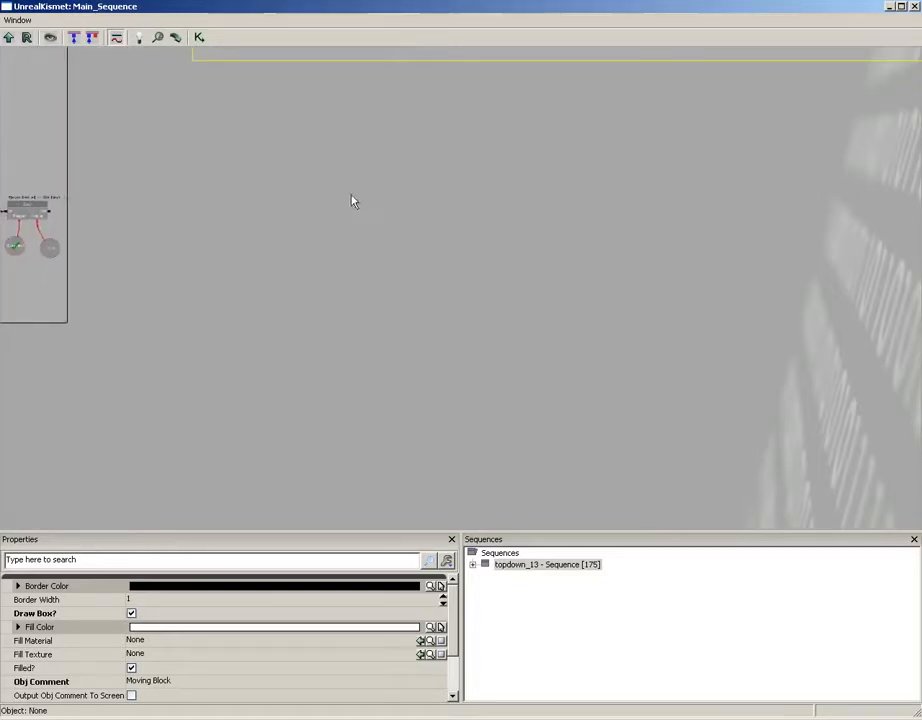
{"action": "scroll", "coordinate": [352, 203], "scroll_direction": "up", "scroll_amount": 1}
{"action": "left_click_drag", "start_coordinate": [340, 247], "coordinate": [320, 234]}
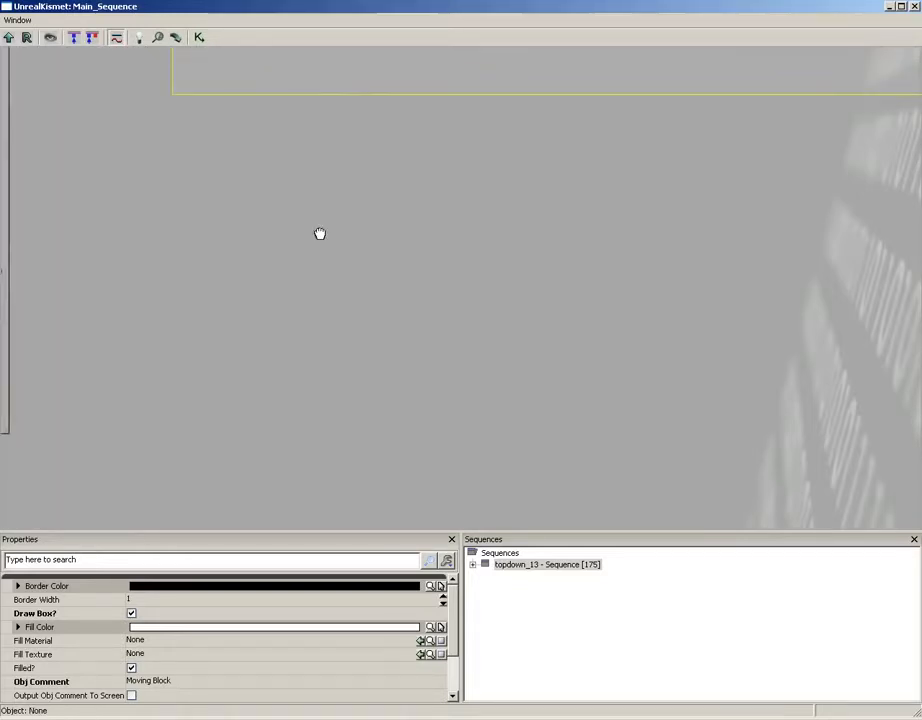
{"action": "right_click", "coordinate": [202, 235]}
{"action": "mouse_move", "coordinate": [335, 274]}
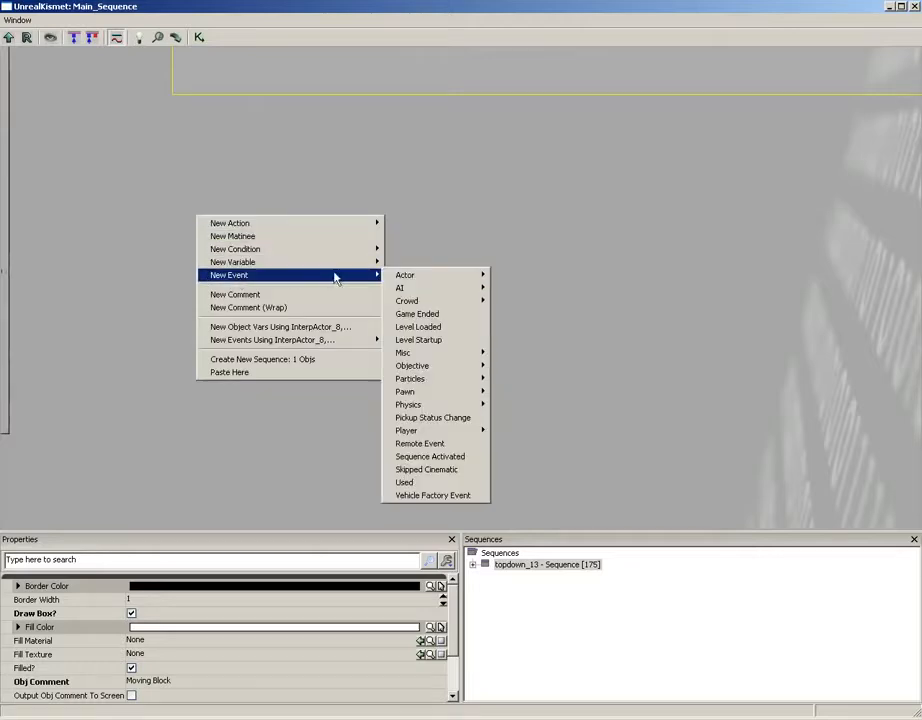
{"action": "left_click", "coordinate": [422, 329]}
{"action": "scroll", "coordinate": [371, 305], "scroll_direction": "up", "scroll_amount": 5}
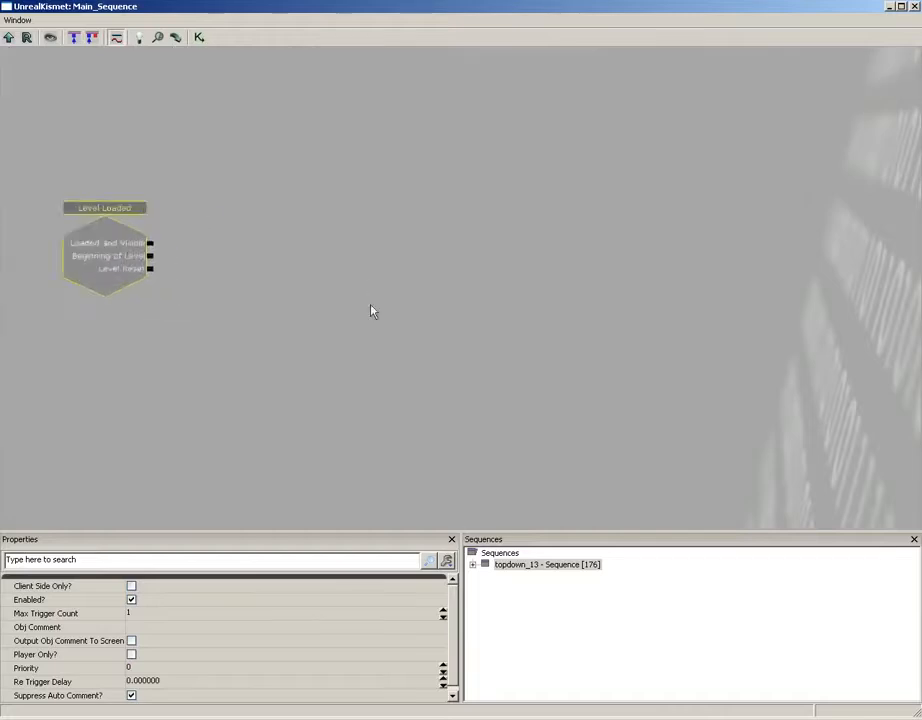
Add an Access ObjectList action beside the Level Loaded event and connect Beginning of Level to its Random input.
{"action": "left_click_drag", "start_coordinate": [238, 270], "coordinate": [340, 272]}
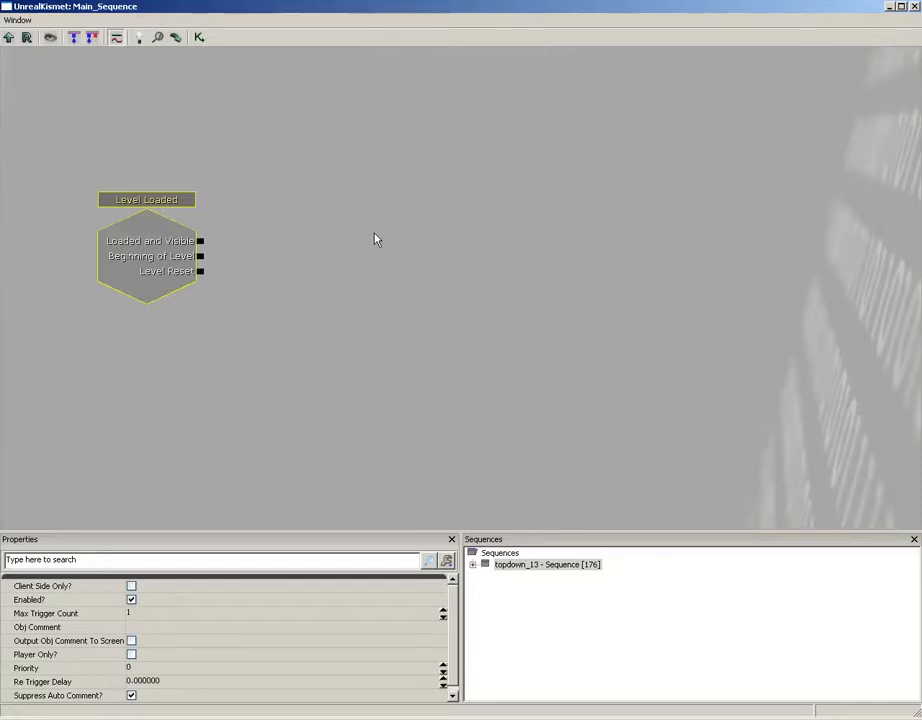
{"action": "right_click", "coordinate": [257, 226]}
{"action": "mouse_move", "coordinate": [276, 233]}
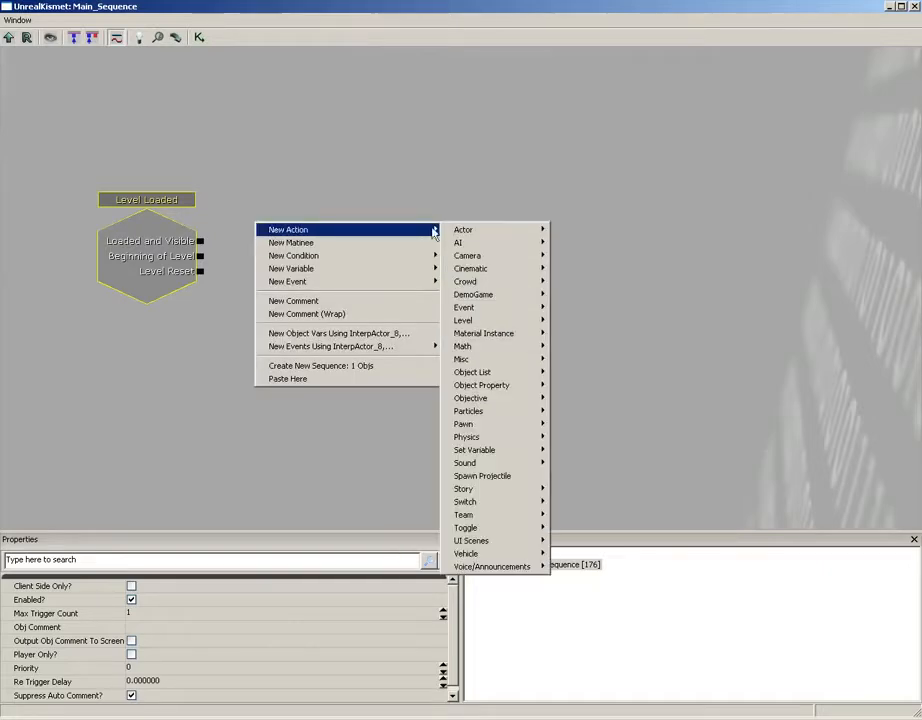
{"action": "mouse_move", "coordinate": [520, 372]}
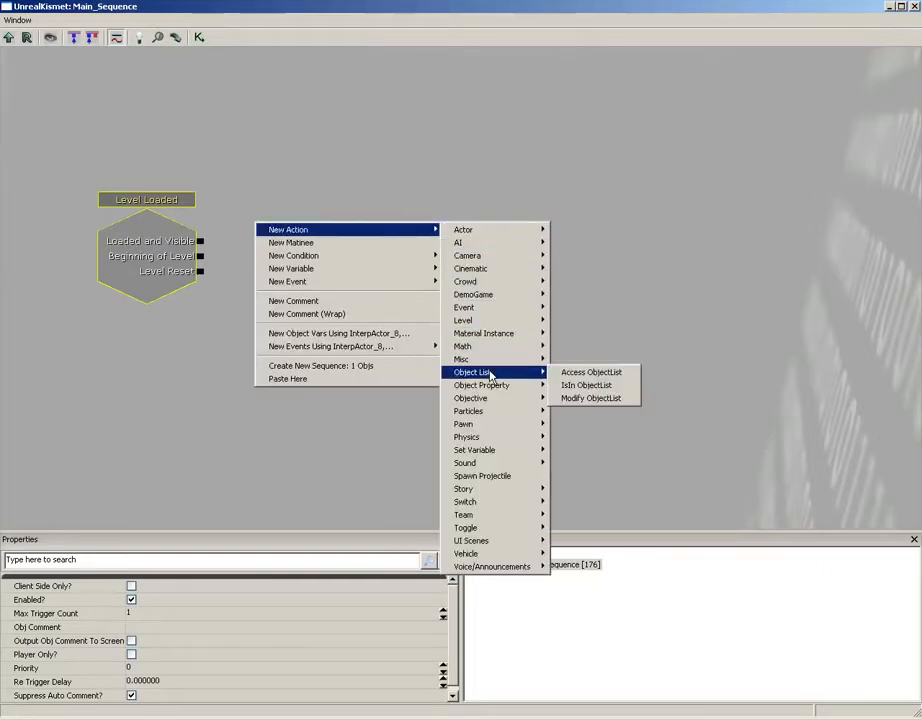
{"action": "left_click", "coordinate": [600, 373]}
{"action": "left_click_drag", "start_coordinate": [314, 300], "coordinate": [360, 260]}
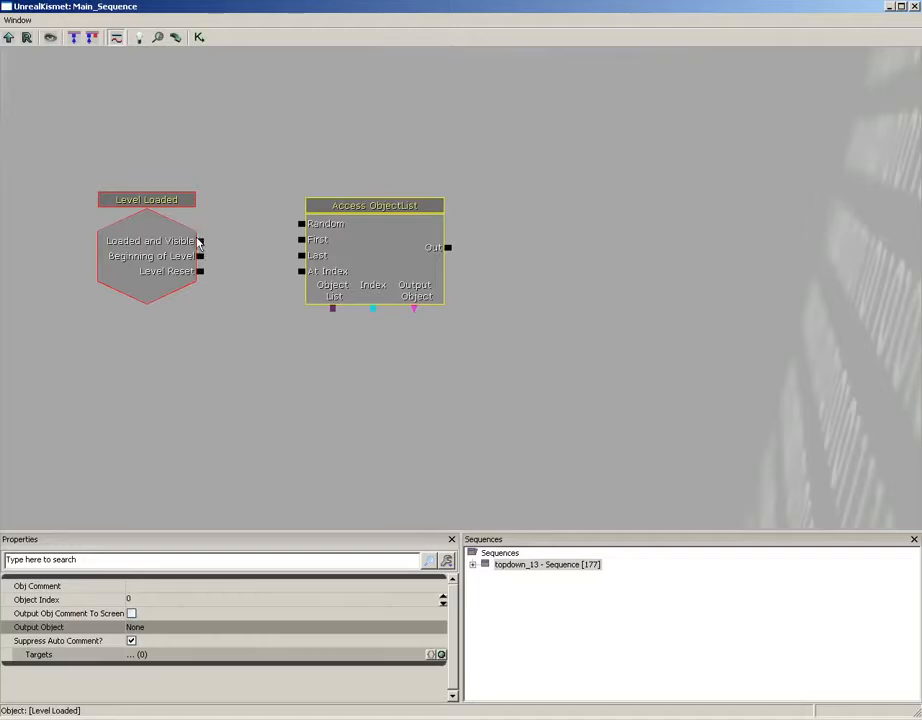
{"action": "left_click_drag", "start_coordinate": [200, 241], "coordinate": [300, 200]}
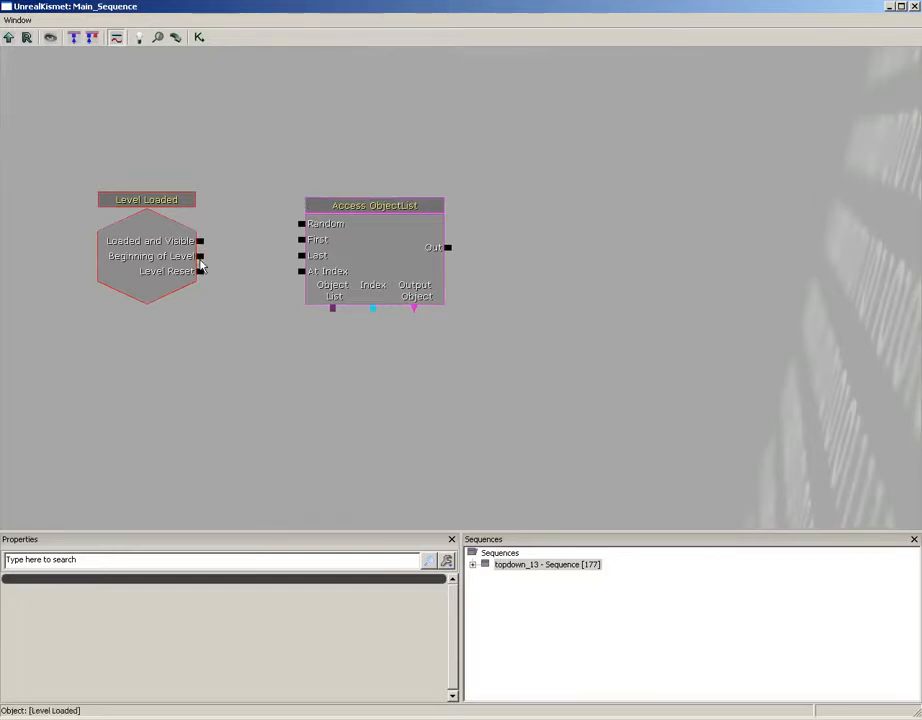
{"action": "left_click_drag", "start_coordinate": [202, 259], "coordinate": [333, 222]}
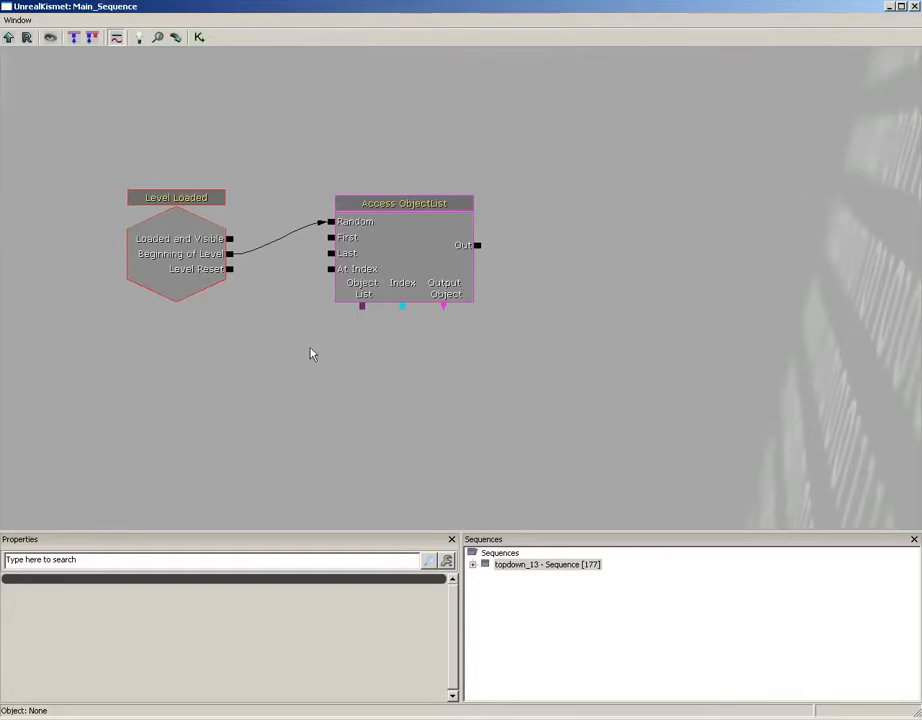
Add a named variable referencing Pillars below the Access ObjectList action and link it to the Object List connector.
{"action": "right_click", "coordinate": [303, 353]}
{"action": "mouse_move", "coordinate": [316, 383]}
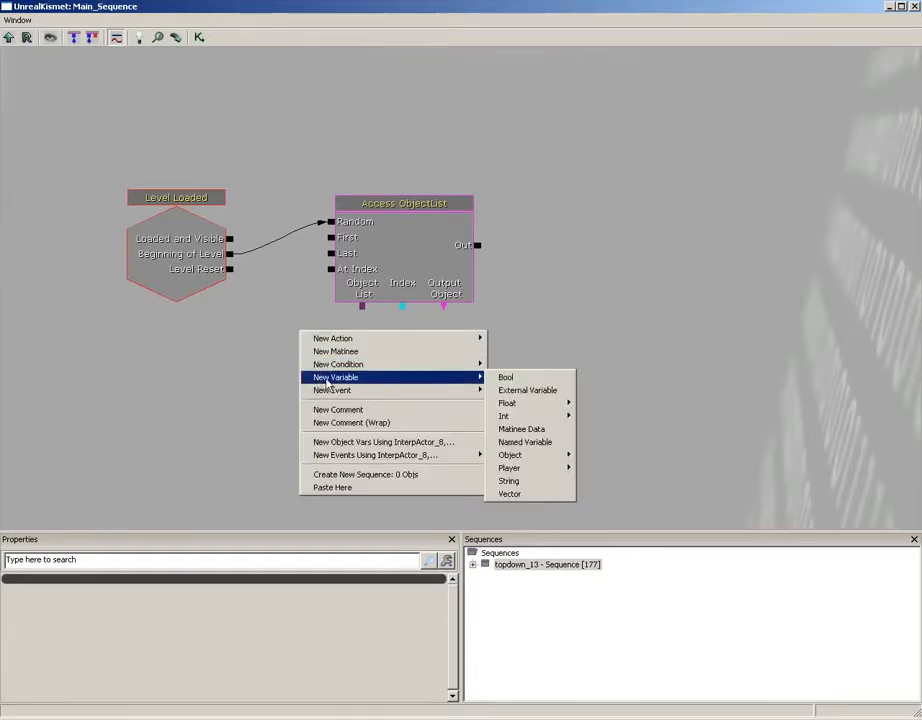
{"action": "left_click", "coordinate": [525, 441]}
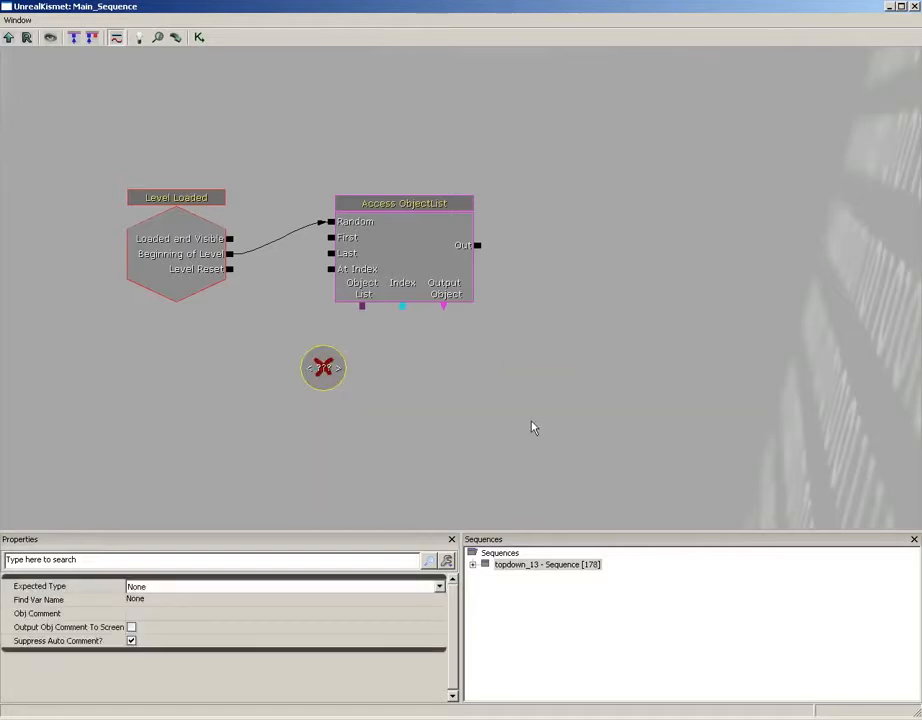
{"action": "left_click", "coordinate": [150, 598]}
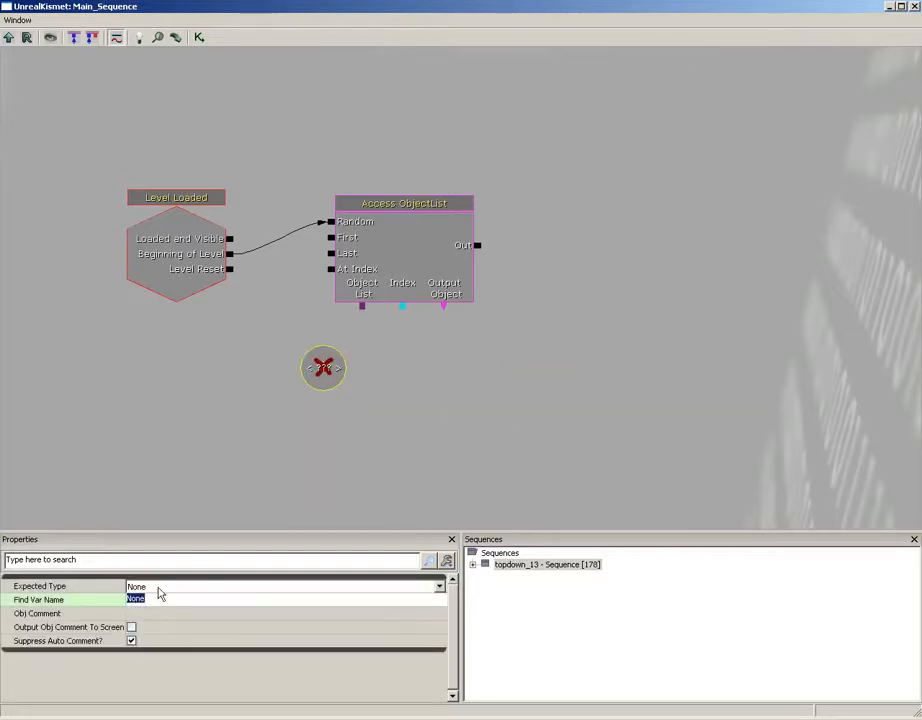
{"action": "type", "text": "Pillars"}
{"action": "key", "text": "Return"}
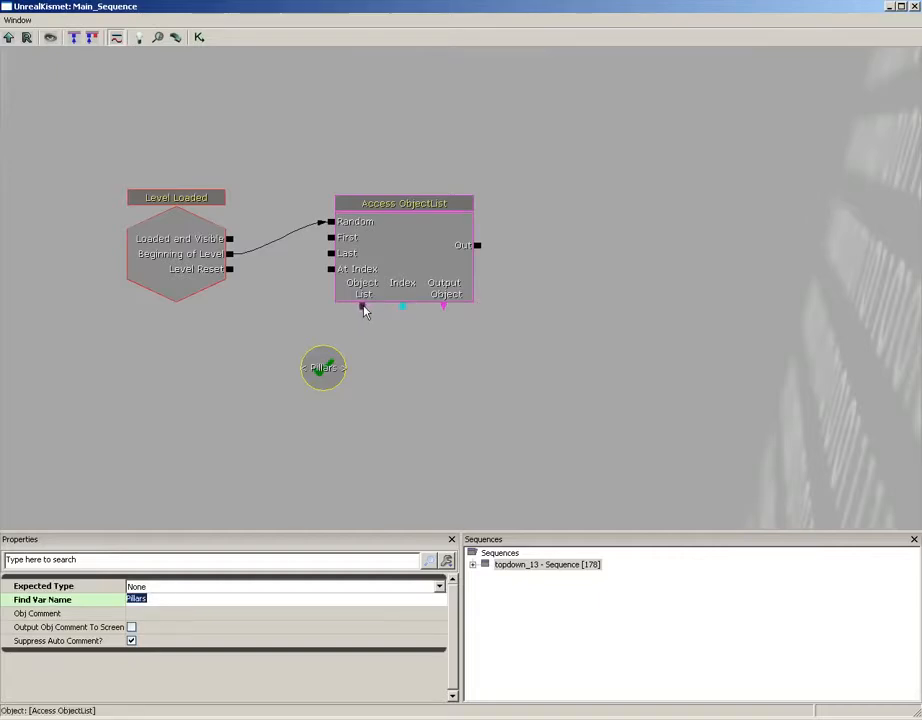
{"action": "left_click_drag", "start_coordinate": [363, 312], "coordinate": [433, 318]}
{"action": "left_click", "coordinate": [337, 410]}
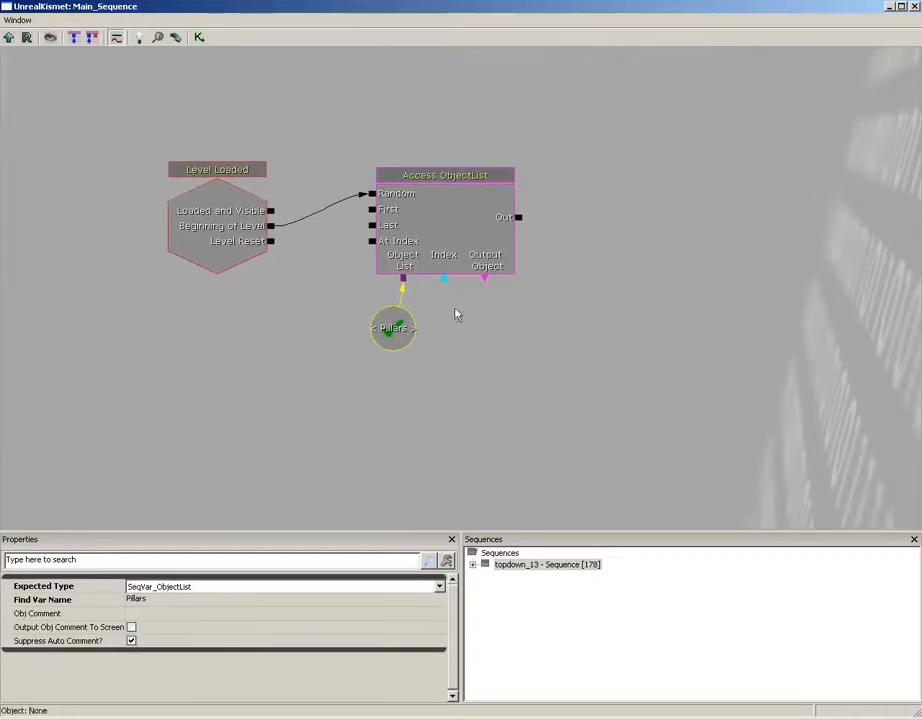
Add an empty Object variable next to the Pillars variable in the Global Variables comment box.
{"action": "scroll", "coordinate": [442, 305], "scroll_direction": "down", "scroll_amount": 3}
{"action": "scroll", "coordinate": [468, 330], "scroll_direction": "up", "scroll_amount": 2}
{"action": "scroll", "coordinate": [474, 350], "scroll_direction": "up", "scroll_amount": 1}
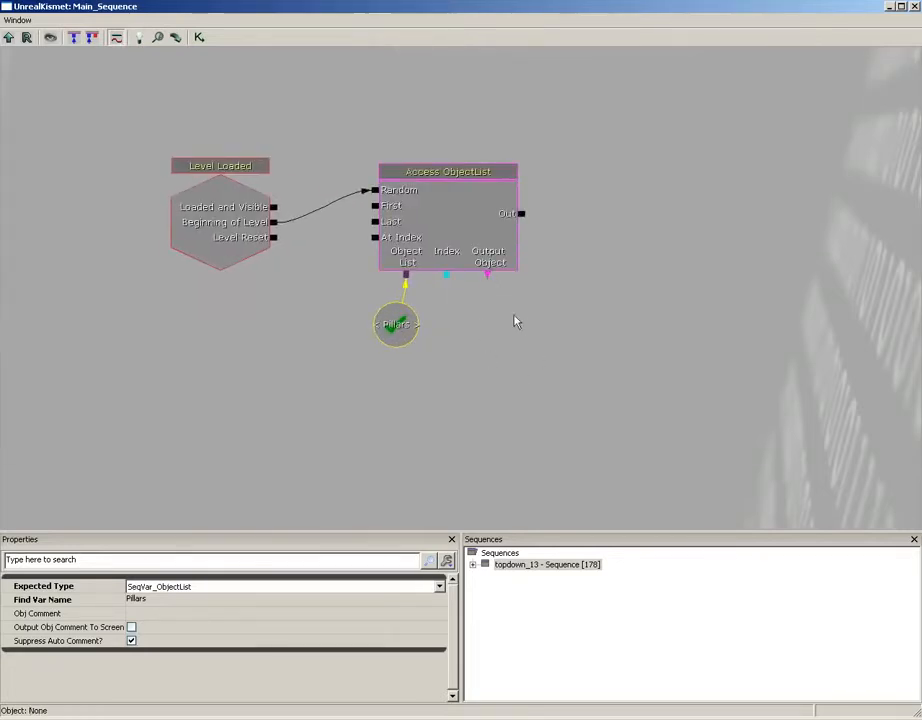
{"action": "left_click_drag", "start_coordinate": [230, 334], "coordinate": [538, 398]}
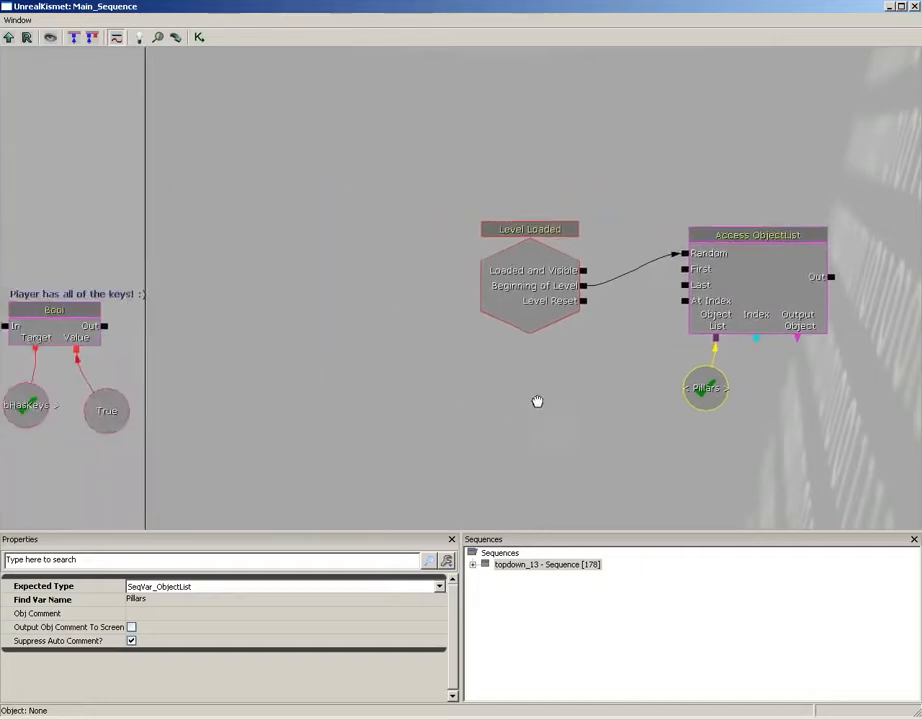
{"action": "scroll", "coordinate": [529, 397], "scroll_direction": "down", "scroll_amount": 6}
{"action": "left_click_drag", "start_coordinate": [163, 367], "coordinate": [678, 496]}
{"action": "left_click_drag", "start_coordinate": [472, 322], "coordinate": [488, 500]}
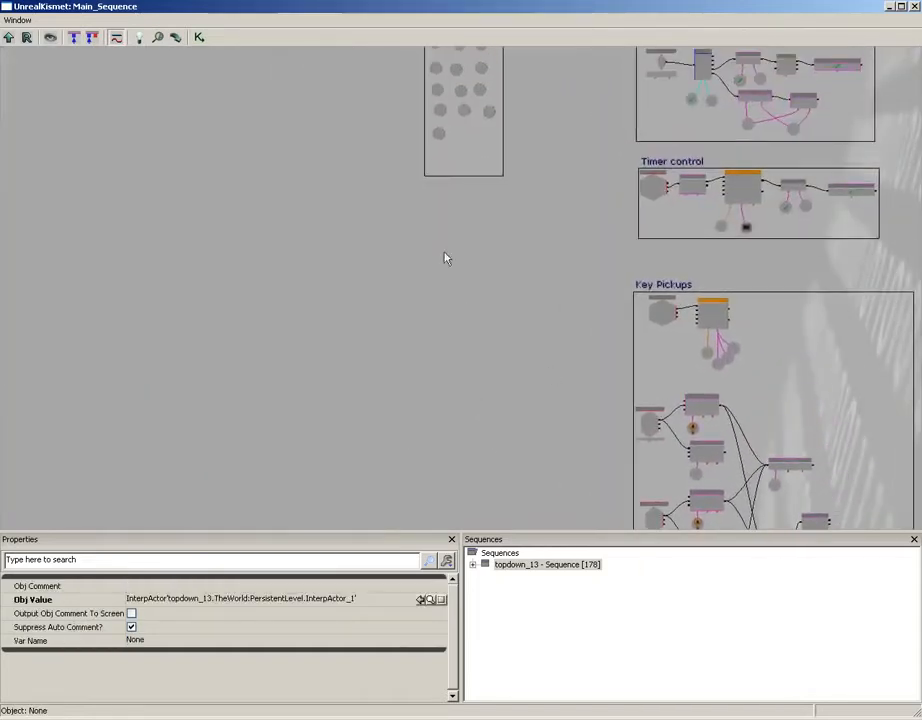
{"action": "left_click_drag", "start_coordinate": [445, 260], "coordinate": [433, 455]}
{"action": "scroll", "coordinate": [406, 376], "scroll_direction": "up", "scroll_amount": 6}
{"action": "left_click_drag", "start_coordinate": [372, 464], "coordinate": [446, 393]}
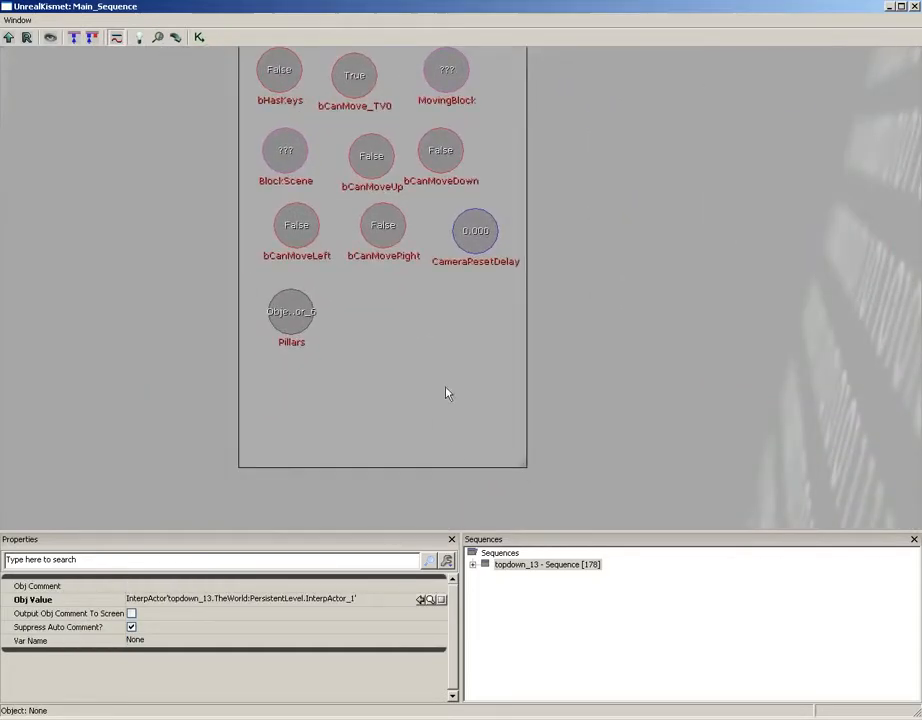
{"action": "right_click", "coordinate": [344, 318]}
{"action": "mouse_move", "coordinate": [381, 301]}
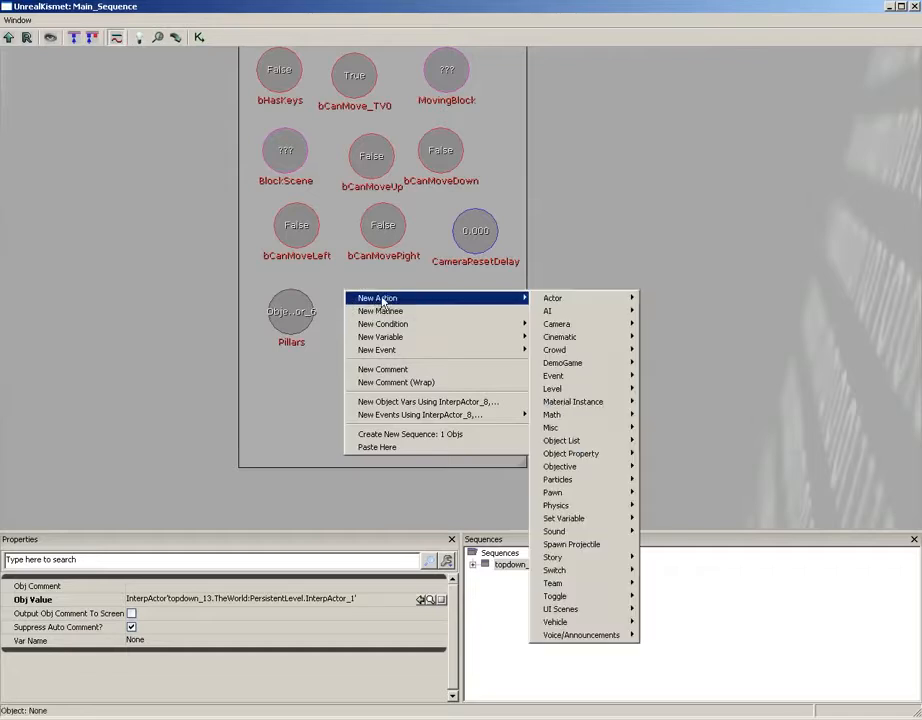
{"action": "mouse_move", "coordinate": [383, 341]}
{"action": "mouse_move", "coordinate": [558, 415]}
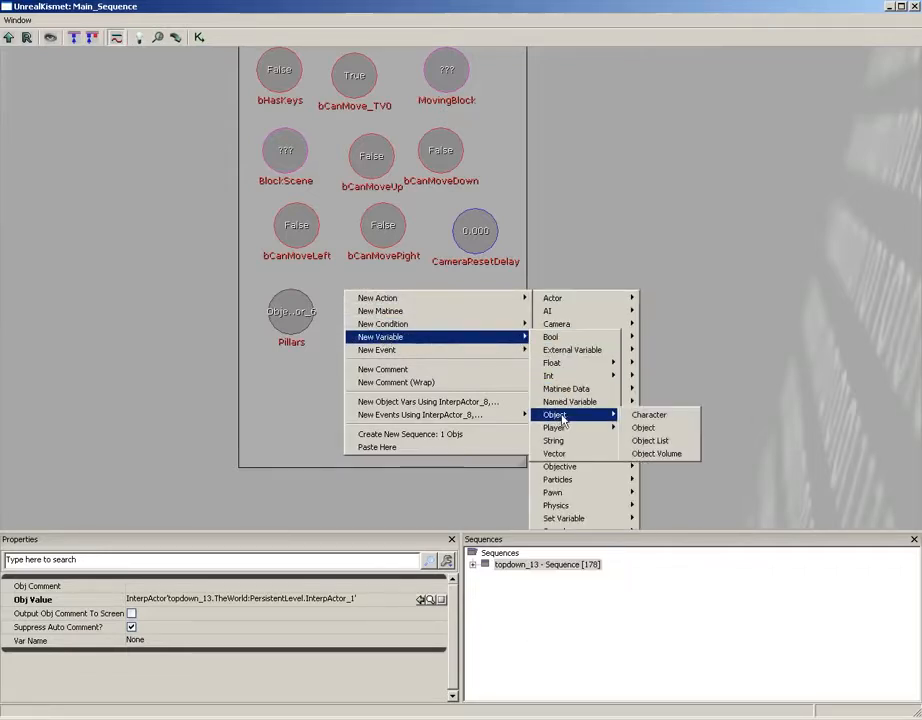
{"action": "left_click", "coordinate": [650, 432]}
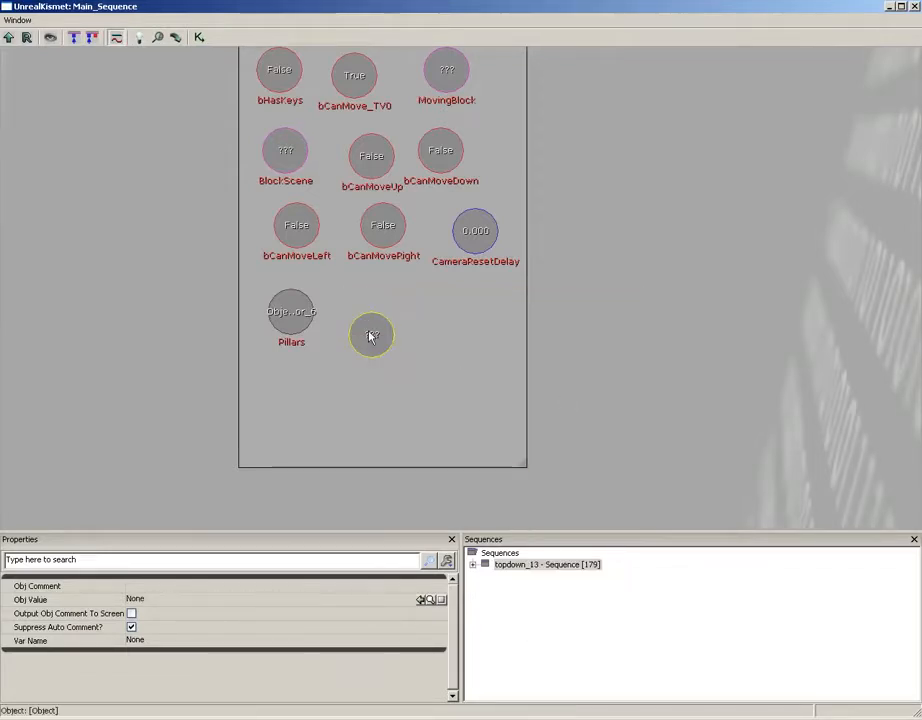
Name the new Object variable ActivePillar and move it up roughly level with the Pillars variable.
{"action": "left_click", "coordinate": [160, 641]}
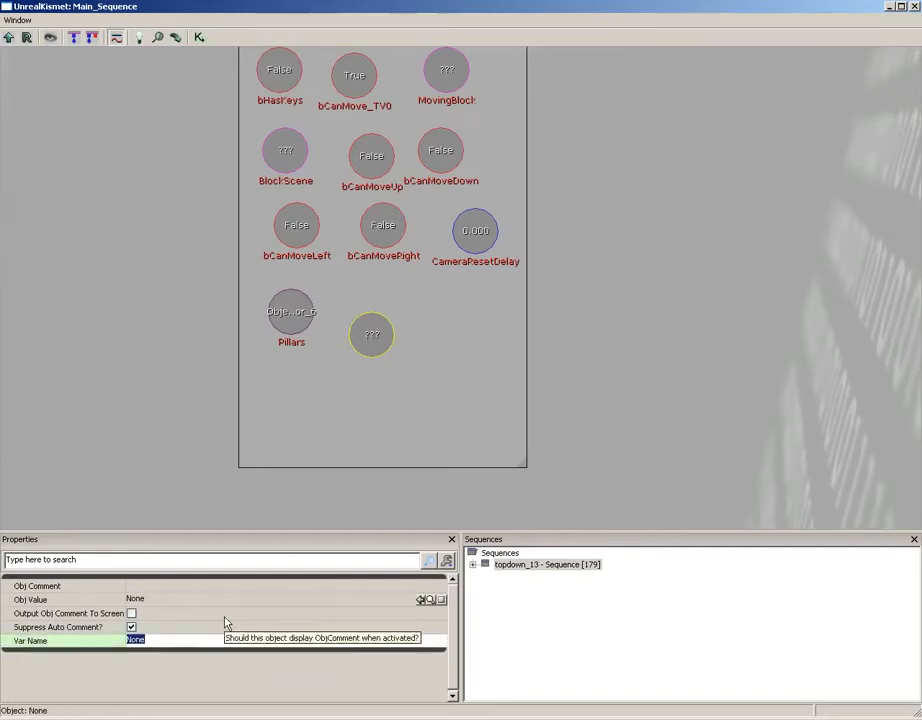
{"action": "type", "text": "ActivePillar"}
{"action": "key", "text": "Return"}
{"action": "left_click_drag", "start_coordinate": [368, 336], "coordinate": [368, 305]}
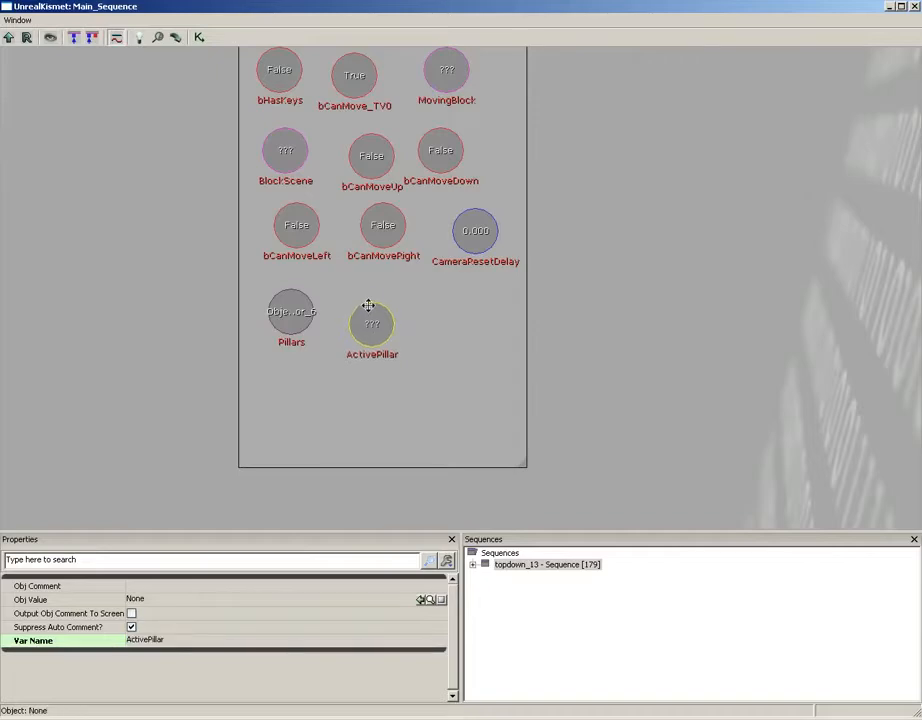
Add a named variable referencing ActivePillar below the Access ObjectList action and link it to the Output Object connector.
{"action": "scroll", "coordinate": [574, 351], "scroll_direction": "down", "scroll_amount": 5}
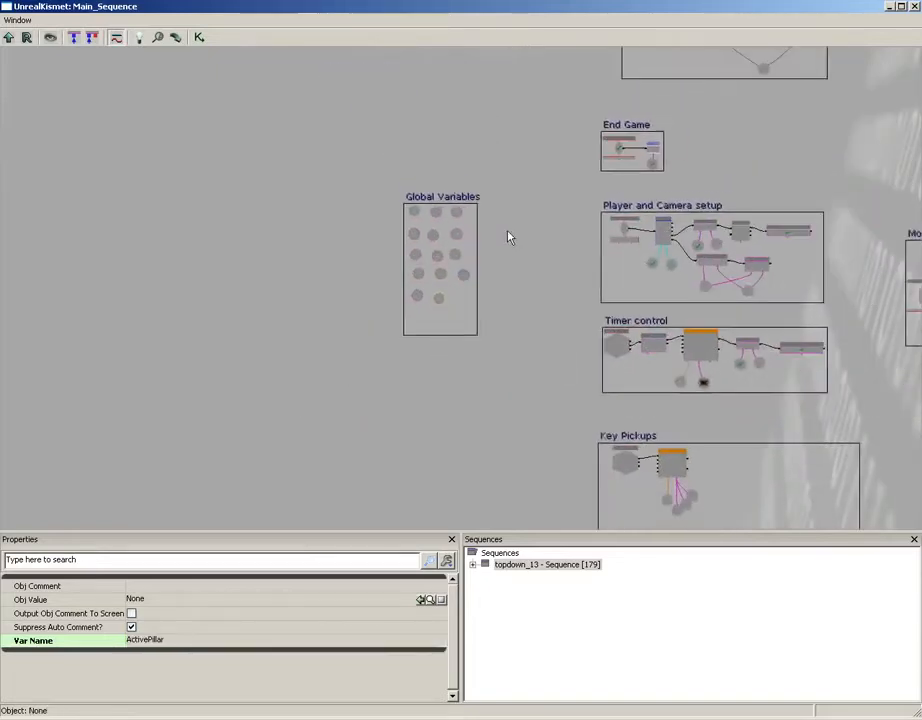
{"action": "left_click_drag", "start_coordinate": [537, 323], "coordinate": [135, 124]}
{"action": "left_click_drag", "start_coordinate": [801, 479], "coordinate": [735, 264]}
{"action": "scroll", "coordinate": [653, 454], "scroll_direction": "up", "scroll_amount": 5}
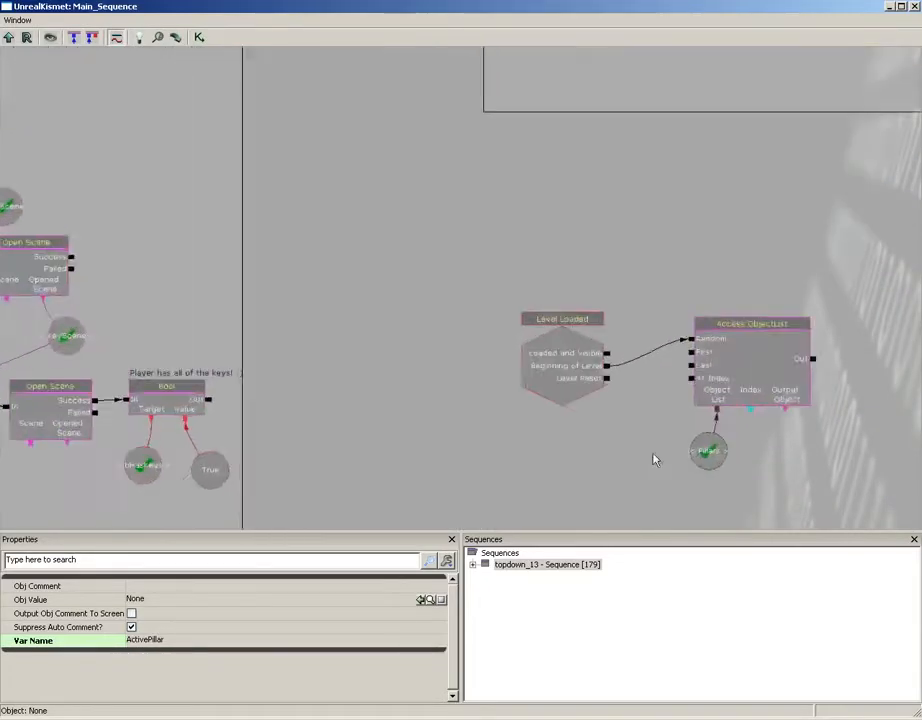
{"action": "scroll", "coordinate": [653, 454], "scroll_direction": "up", "scroll_amount": 1}
{"action": "left_click_drag", "start_coordinate": [655, 320], "coordinate": [299, 153]}
{"action": "left_click", "coordinate": [475, 225]}
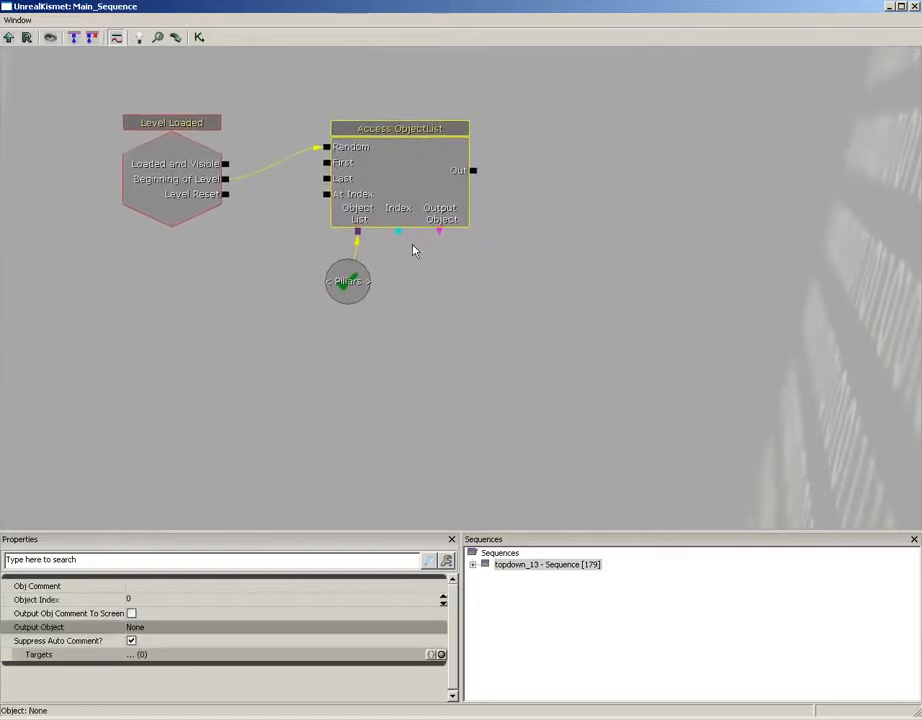
{"action": "right_click", "coordinate": [434, 255]}
{"action": "mouse_move", "coordinate": [471, 303]}
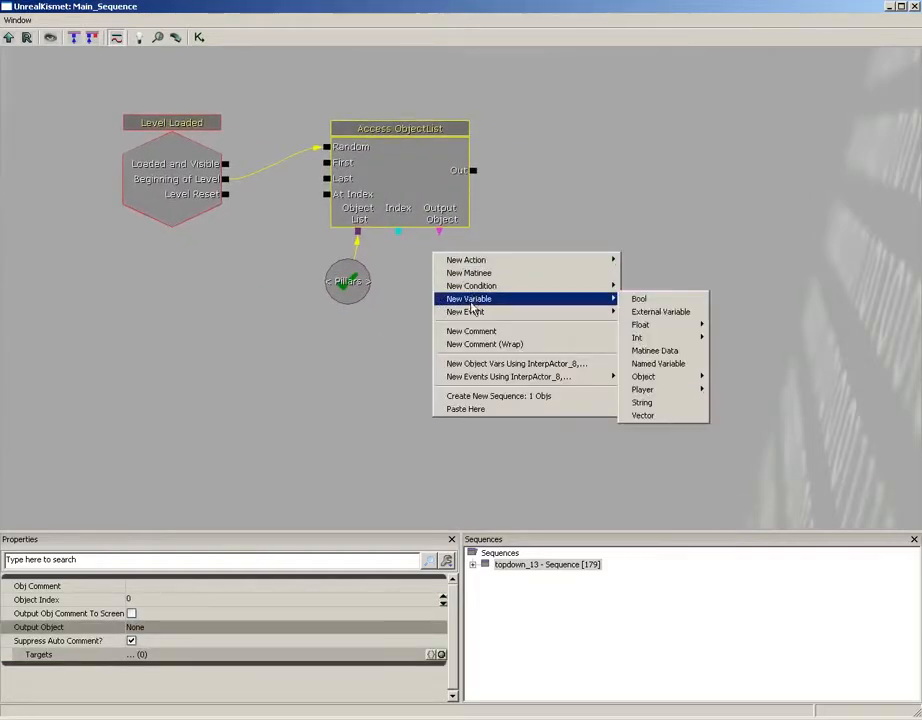
{"action": "left_click", "coordinate": [658, 364]}
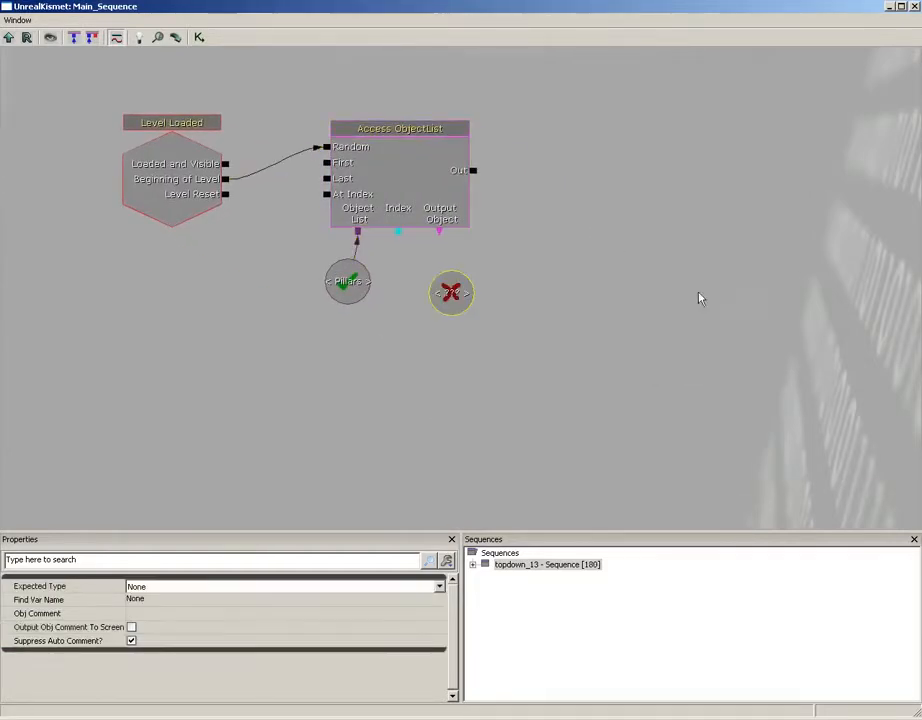
{"action": "left_click", "coordinate": [163, 597]}
{"action": "type", "text": "ActivePillar"}
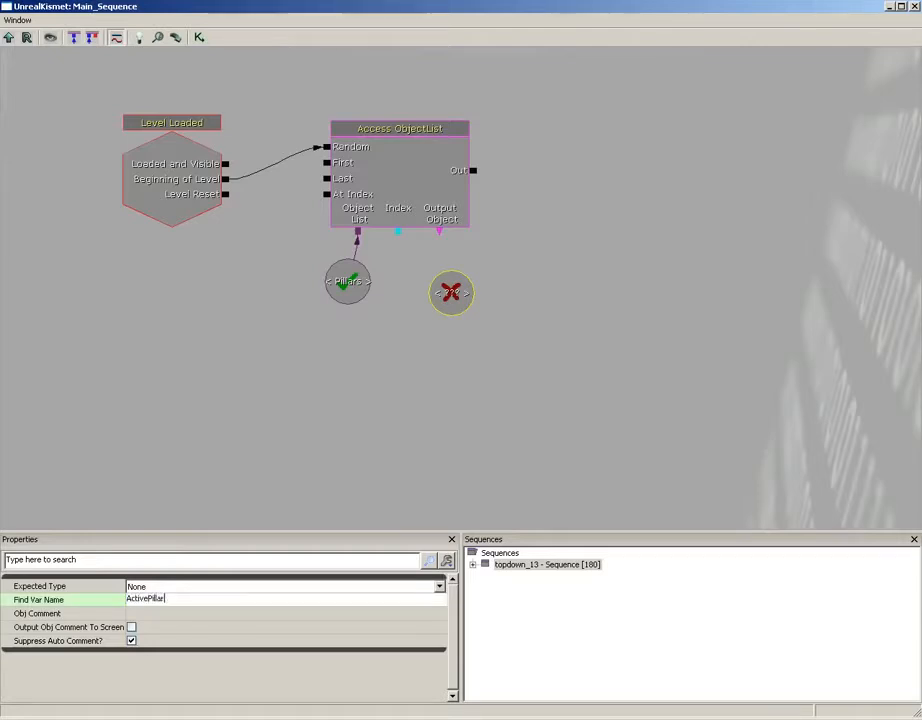
{"action": "key", "text": "Return"}
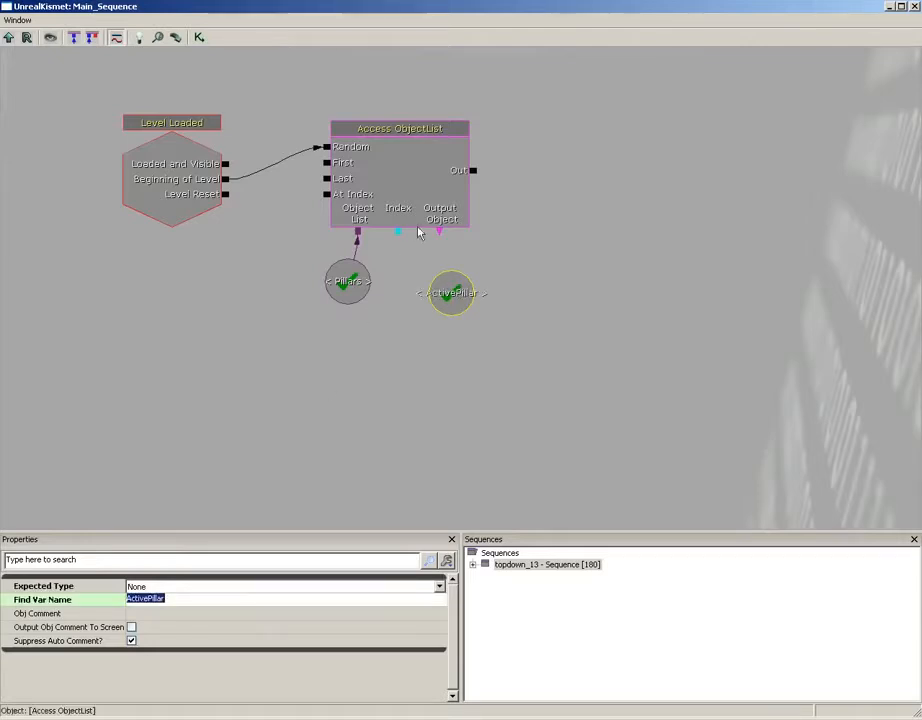
{"action": "left_click_drag", "start_coordinate": [440, 236], "coordinate": [450, 290]}
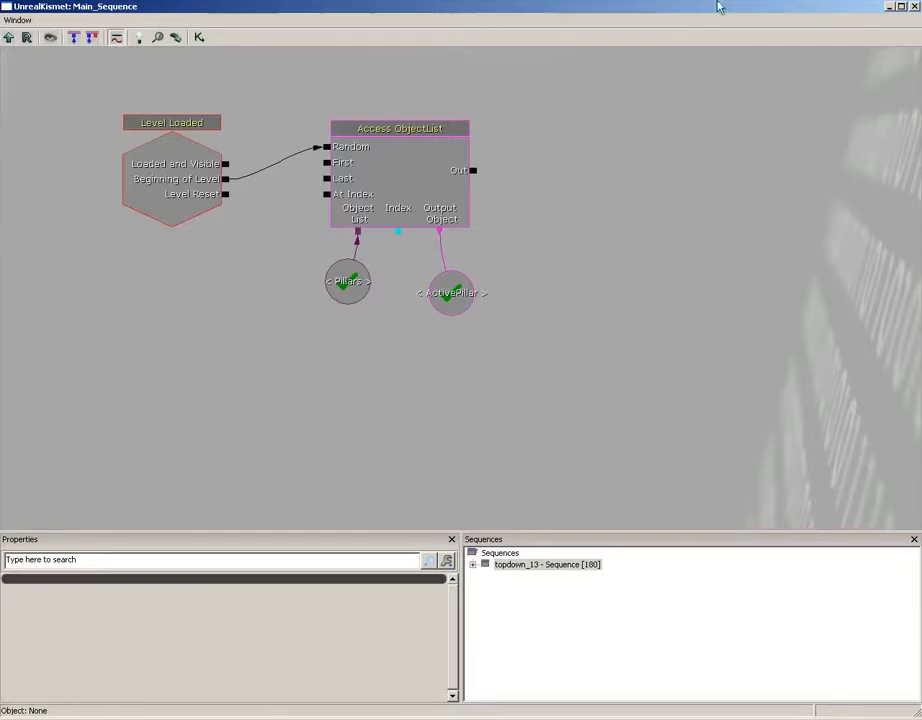
Close the Kismet window and build a cube builder brush with X, Y and Z all set to 128.
{"action": "left_click", "coordinate": [915, 7]}
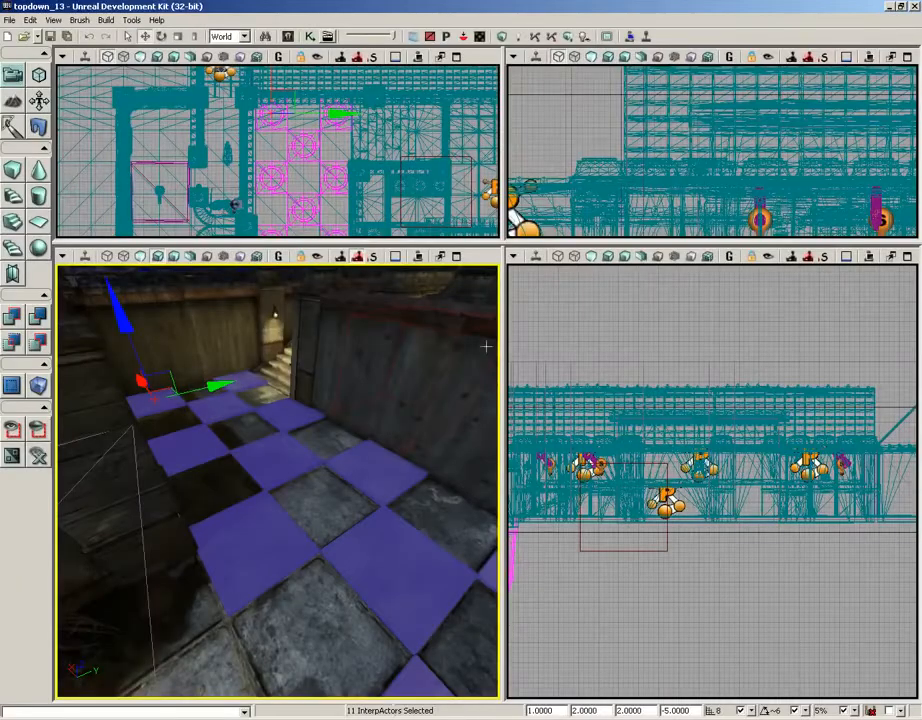
{"action": "left_click", "coordinate": [252, 535]}
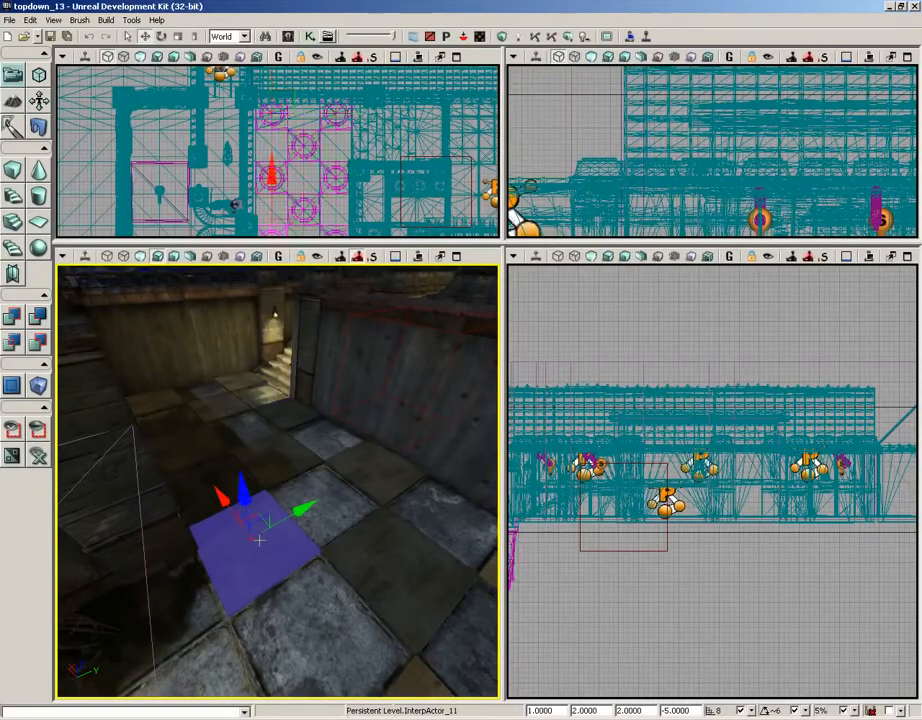
{"action": "right_click", "coordinate": [12, 170]}
{"action": "left_click", "coordinate": [682, 247]}
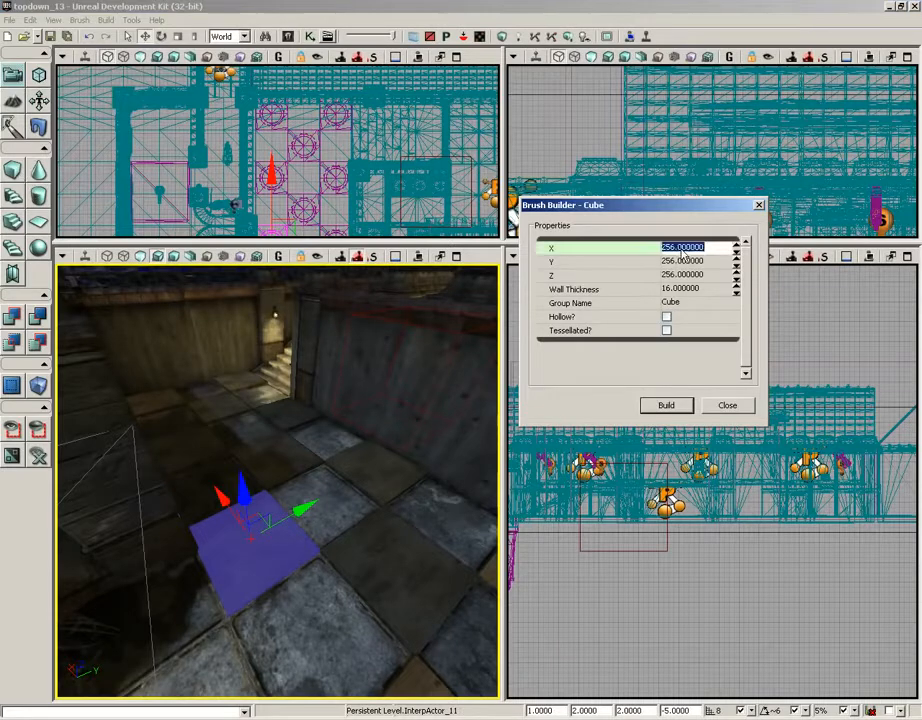
{"action": "type", "text": "128"}
{"action": "key", "text": "Tab"}
{"action": "type", "text": "1"}
{"action": "key", "text": "Tab"}
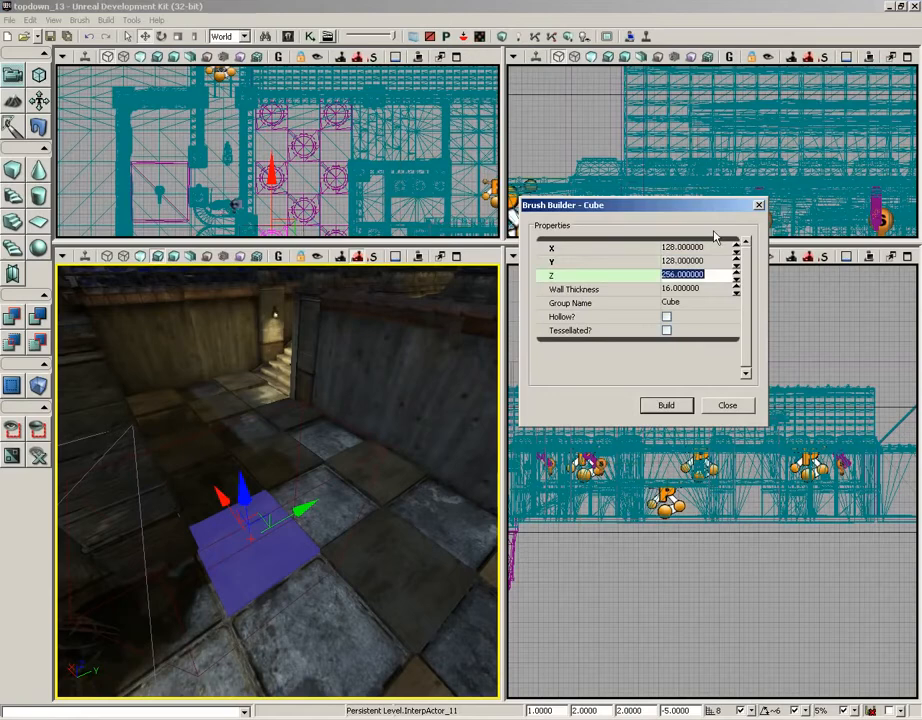
{"action": "type", "text": "128"}
{"action": "key", "text": "Return"}
Select the 128-unit cube brush and lower it straight down beneath the checkerboard floor.
{"action": "left_click", "coordinate": [283, 475]}
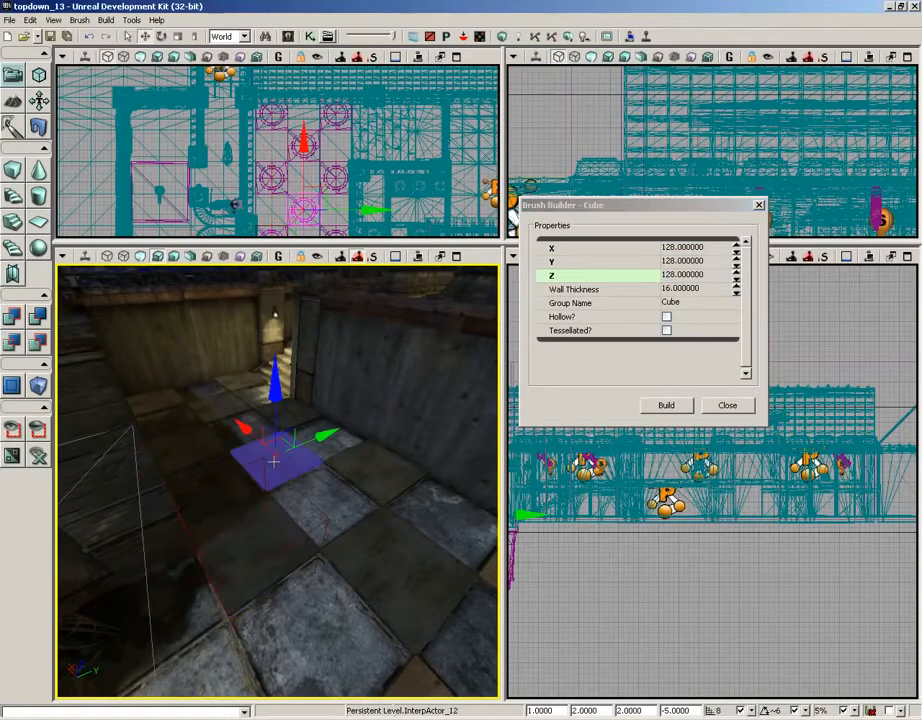
{"action": "left_click", "coordinate": [264, 459]}
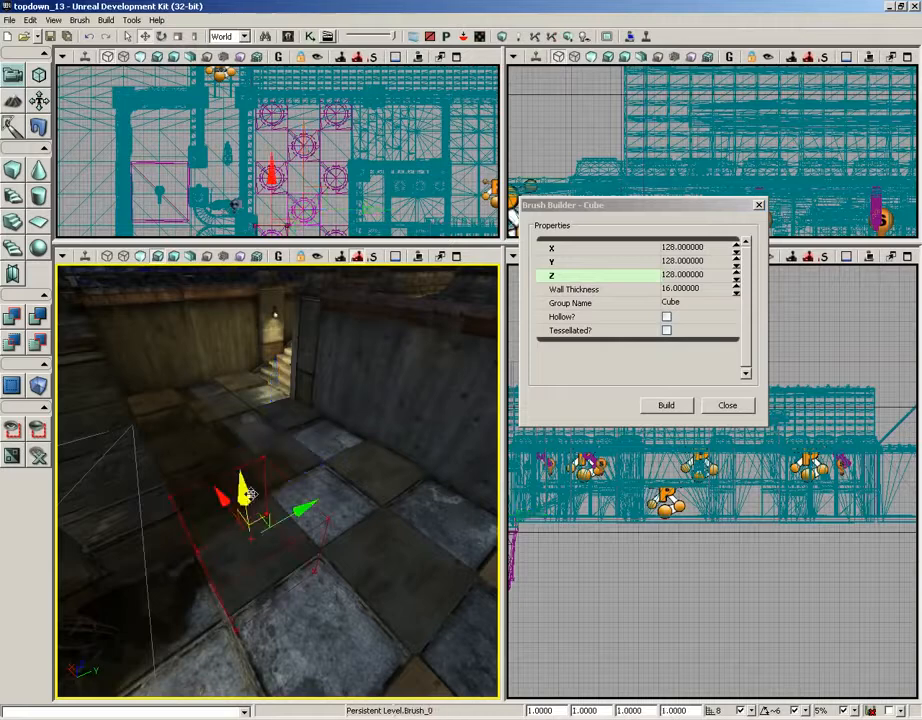
{"action": "left_click_drag", "start_coordinate": [246, 493], "coordinate": [259, 590]}
{"action": "mouse_move", "coordinate": [282, 446]}
{"action": "right_mouse_down"}
{"action": "mouse_move", "coordinate": [331, 422]}
{"action": "mouse_move", "coordinate": [305, 638]}
{"action": "right_mouse_up"}
{"action": "left_click_drag", "start_coordinate": [305, 638], "coordinate": [305, 694]}
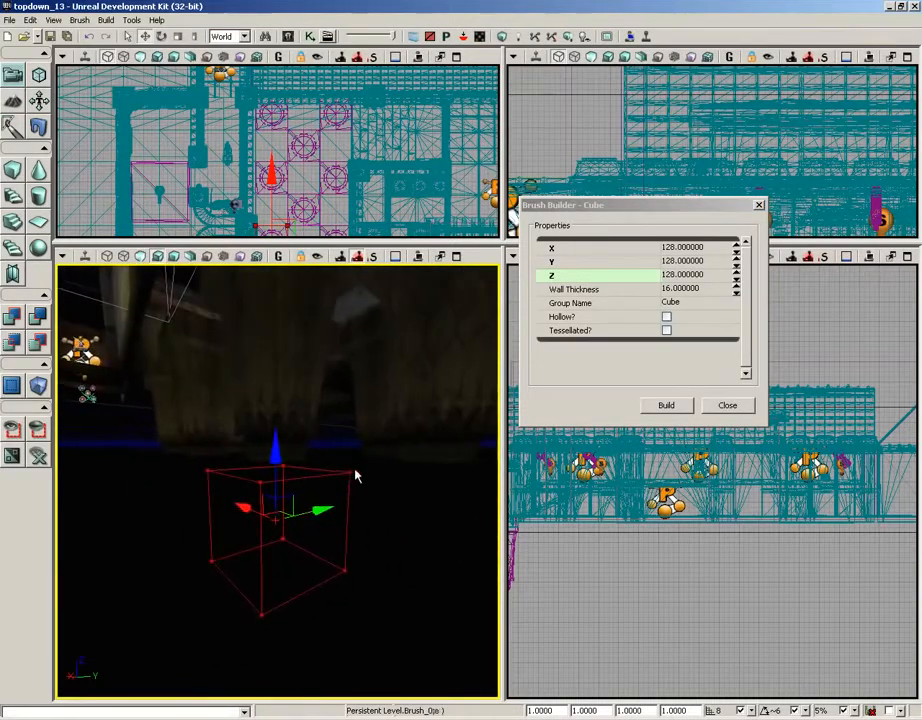
Create a DynamicPhysicsVolume from the 128-unit cube brush beneath the checkerboard floor.
{"action": "right_click_drag", "start_coordinate": [354, 471], "coordinate": [280, 453]}
{"action": "left_click_drag", "start_coordinate": [206, 399], "coordinate": [206, 488]}
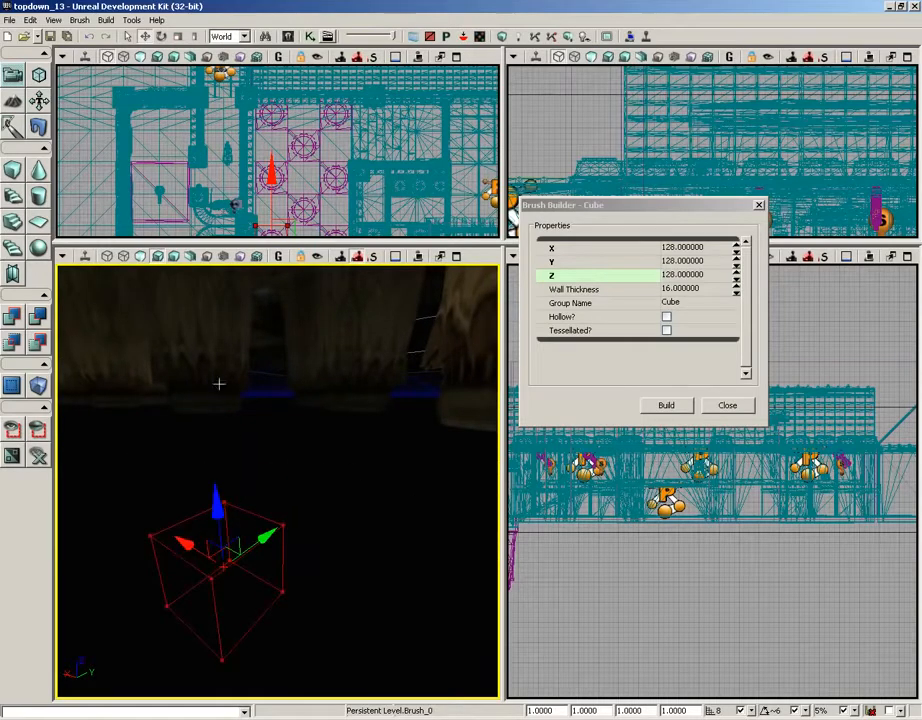
{"action": "right_click", "coordinate": [37, 384]}
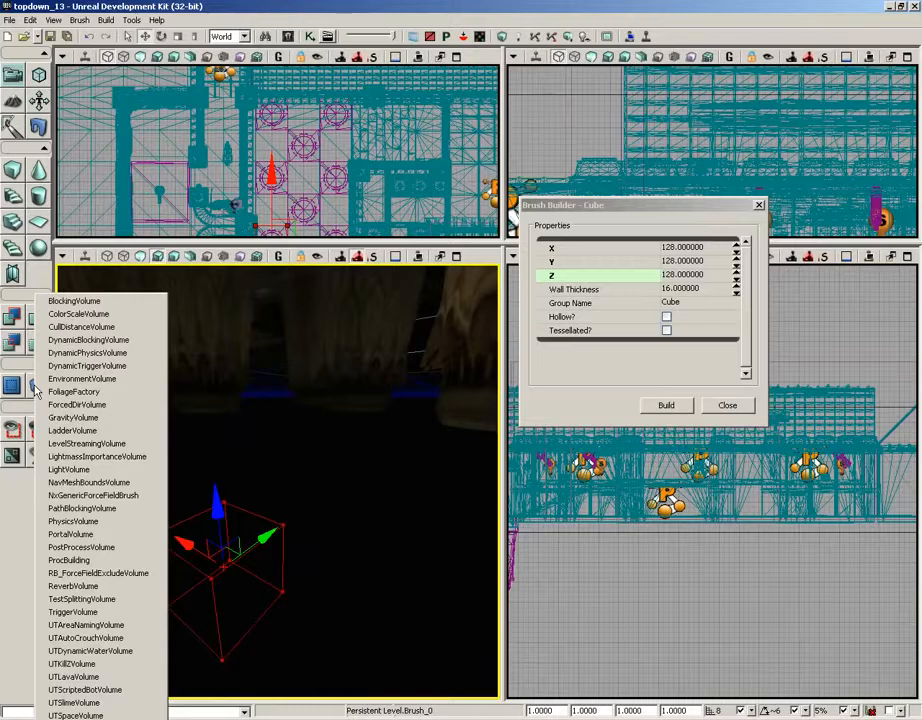
{"action": "left_click", "coordinate": [83, 352]}
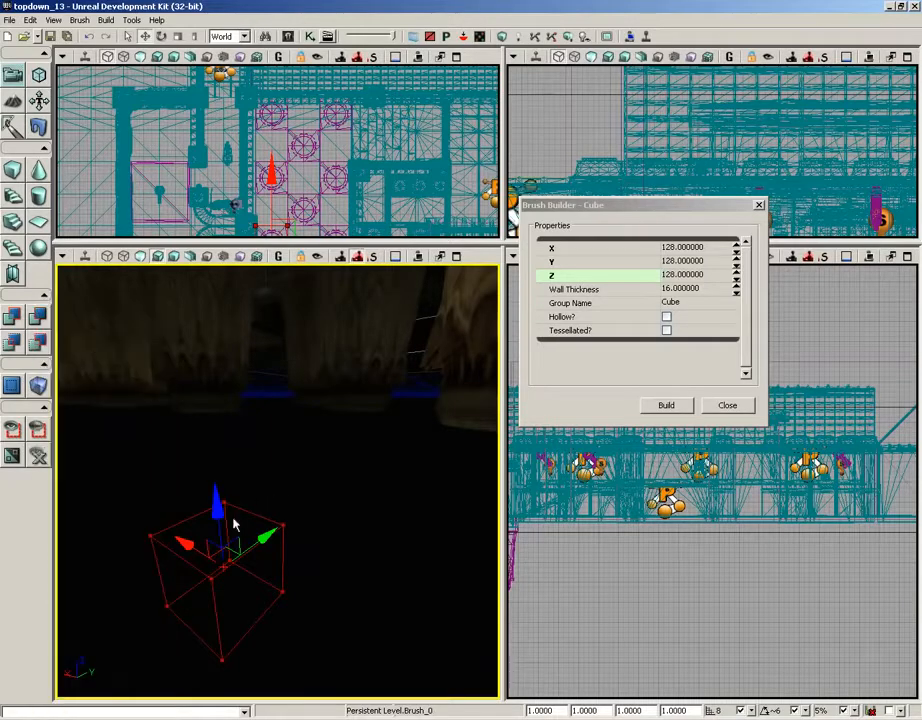
Slide the builder brush about 440 units along Y, clear of the new volume, and close the cube builder settings with the volume selected.
{"action": "left_click_drag", "start_coordinate": [262, 530], "coordinate": [276, 558]}
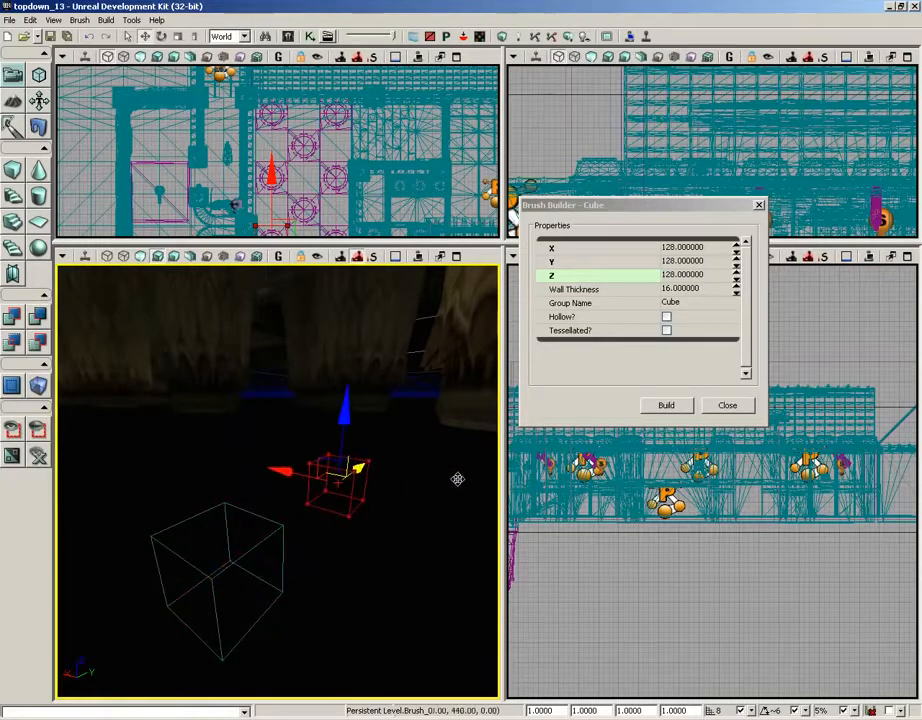
{"action": "left_click", "coordinate": [281, 528]}
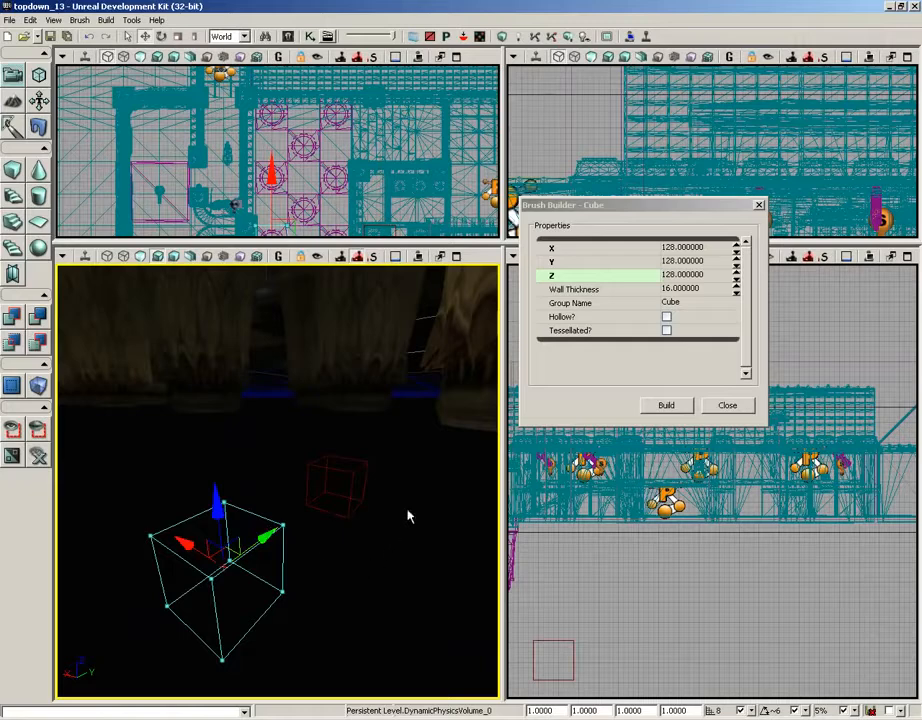
{"action": "left_click", "coordinate": [728, 405]}
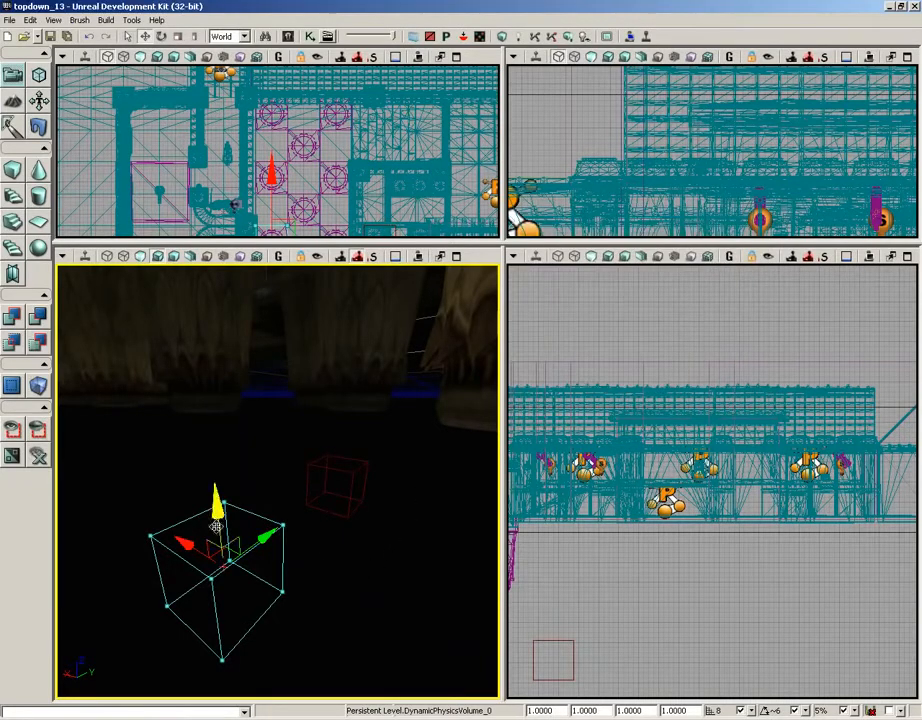
Make the dynamic physics volume pain-causing and set its Damage Per Sec to 5.
{"action": "double_click", "coordinate": [293, 527]}
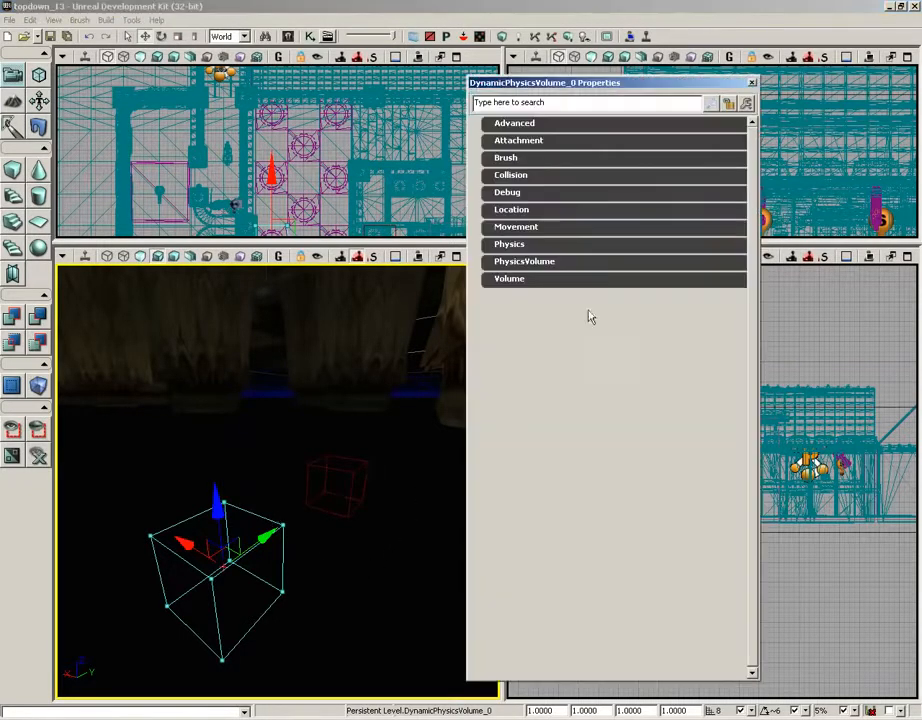
{"action": "left_click", "coordinate": [528, 264]}
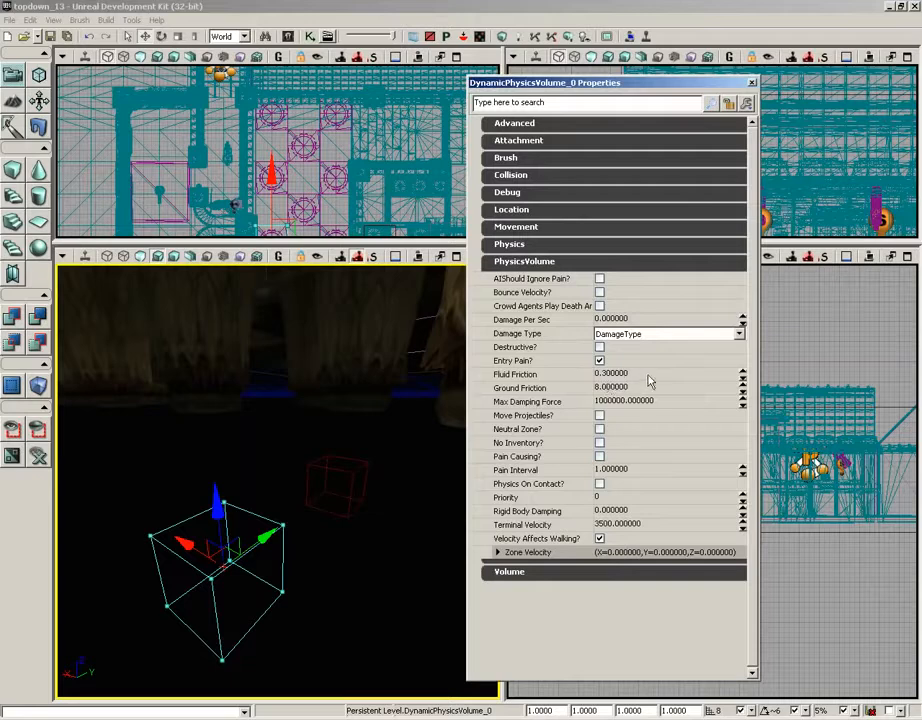
{"action": "left_click", "coordinate": [599, 456]}
{"action": "left_click", "coordinate": [612, 319]}
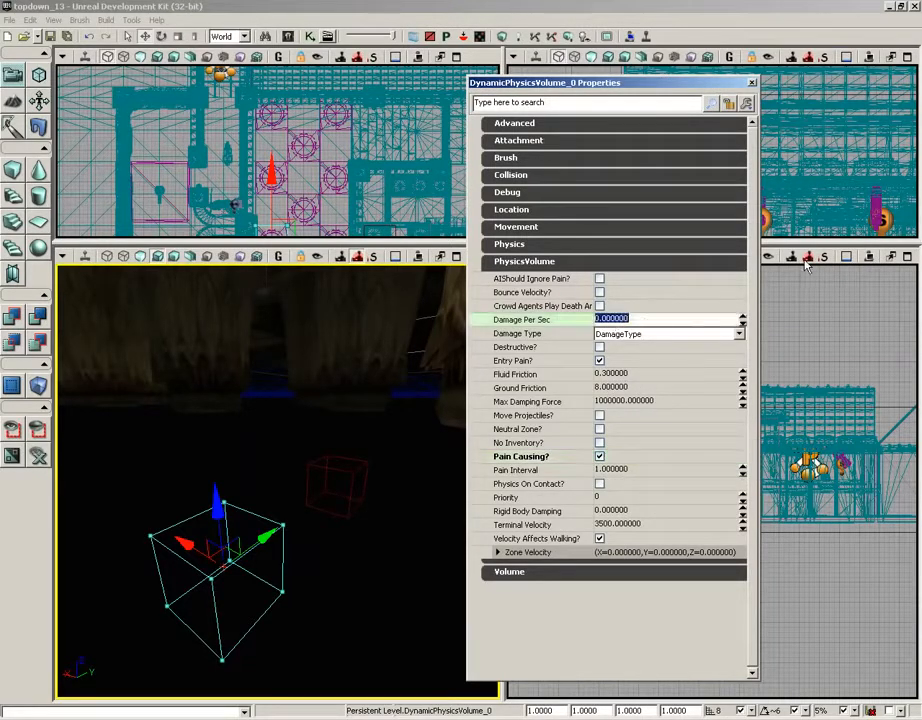
{"action": "type", "text": "5"}
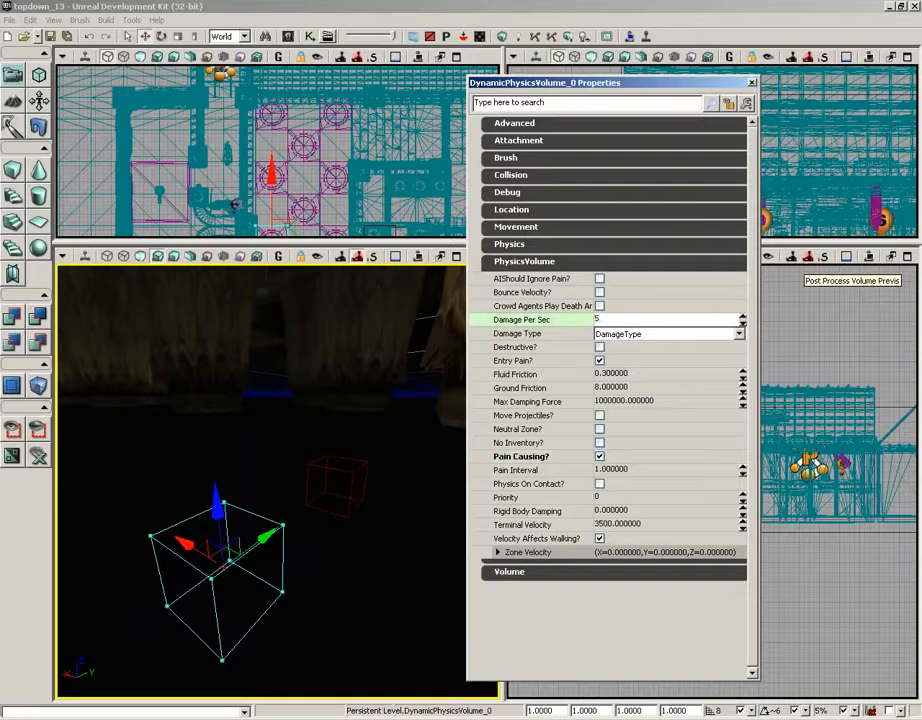
{"action": "key", "text": "Return"}
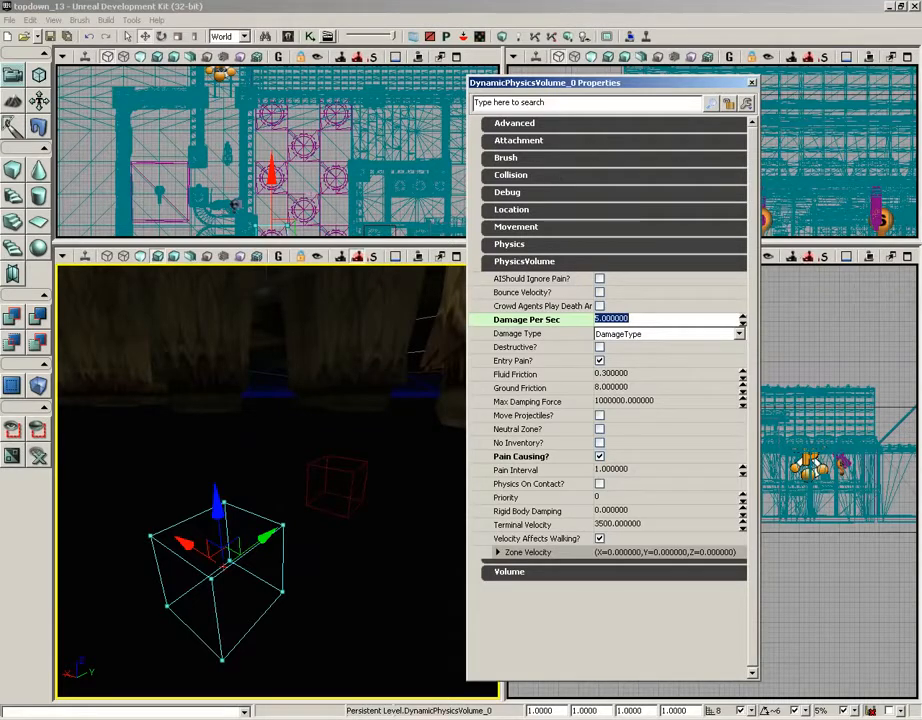
{"action": "left_click", "coordinate": [753, 83]}
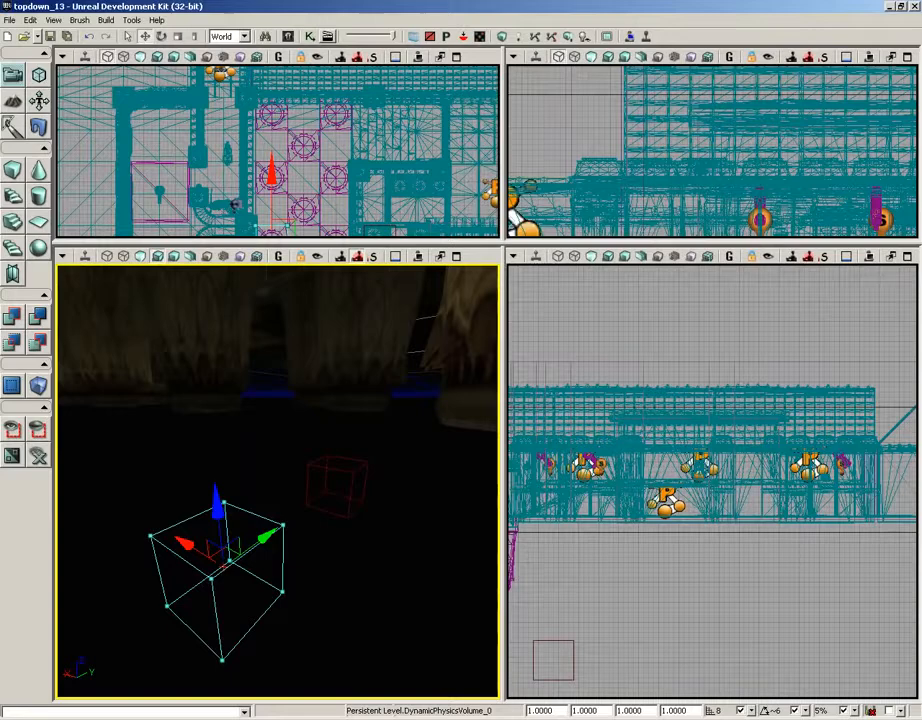
In Kismet, add an Attach to Actor action beside Access ObjectList and link Access ObjectList's Out to its In.
{"action": "left_click", "coordinate": [310, 36]}
{"action": "left_click_drag", "start_coordinate": [575, 219], "coordinate": [522, 257]}
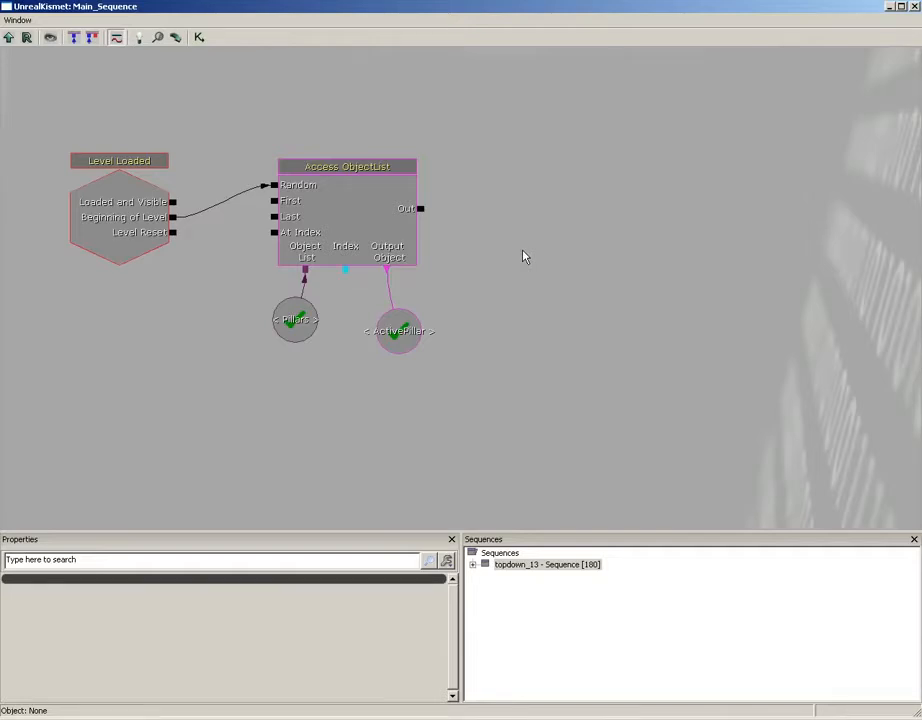
{"action": "right_click", "coordinate": [463, 212]}
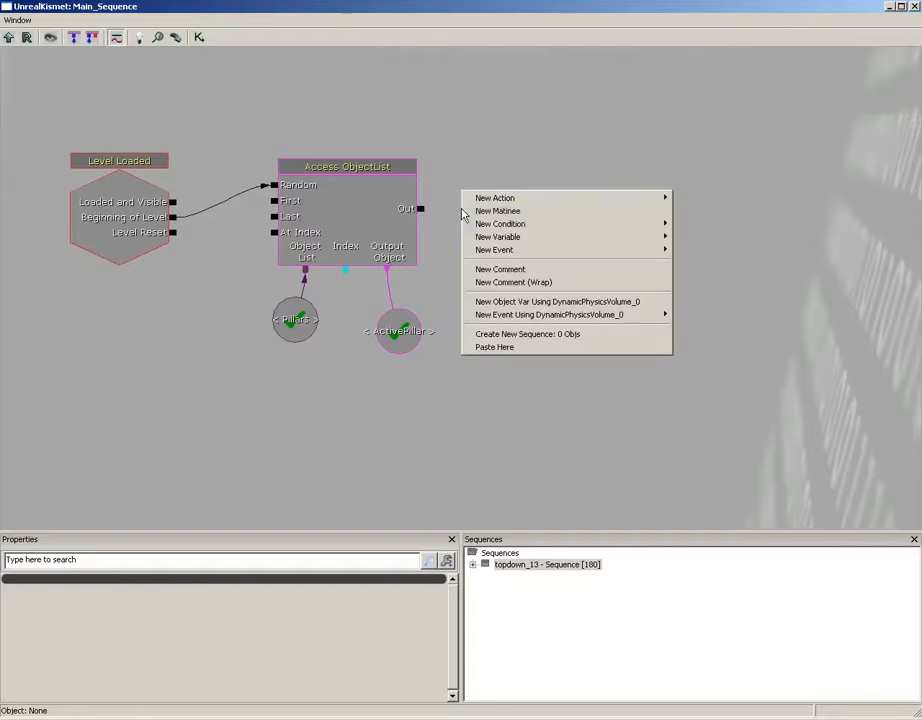
{"action": "mouse_move", "coordinate": [494, 198]}
{"action": "mouse_move", "coordinate": [712, 200]}
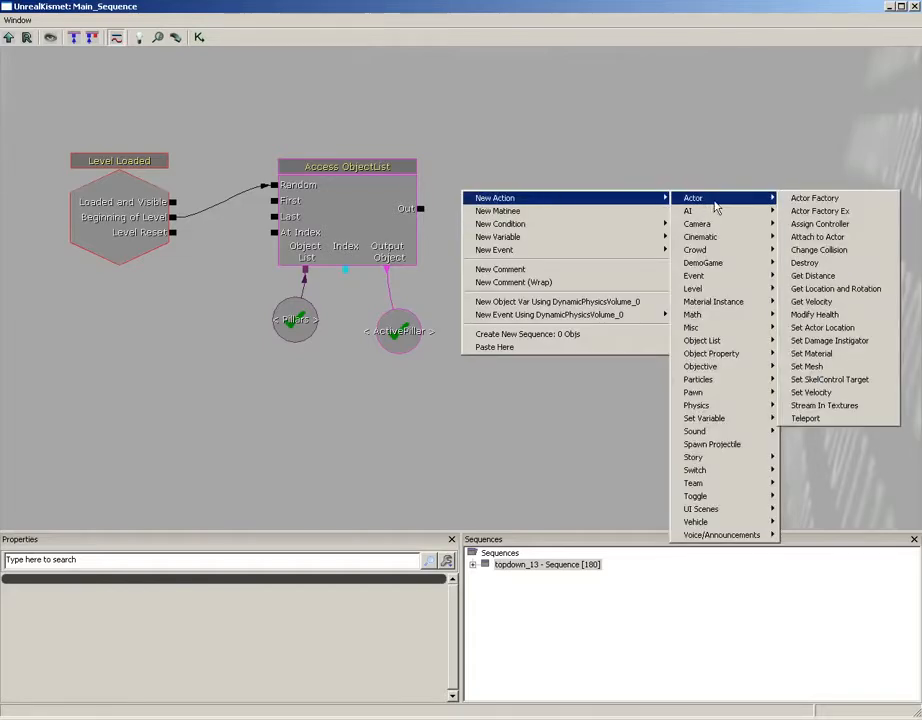
{"action": "left_click", "coordinate": [817, 237]}
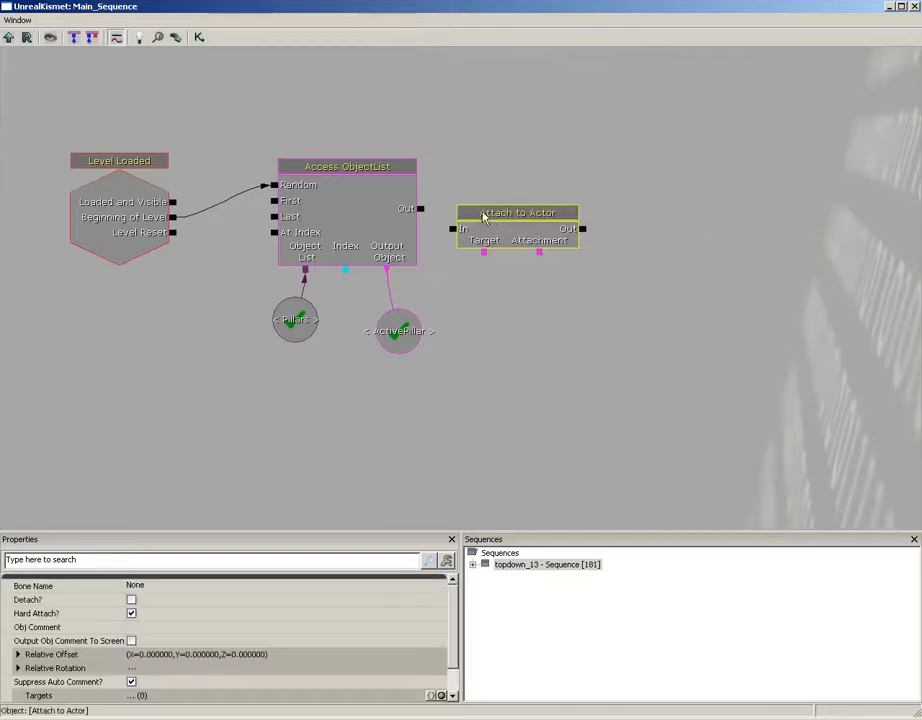
{"action": "left_click_drag", "start_coordinate": [494, 232], "coordinate": [529, 202], "text": "ctrl"}
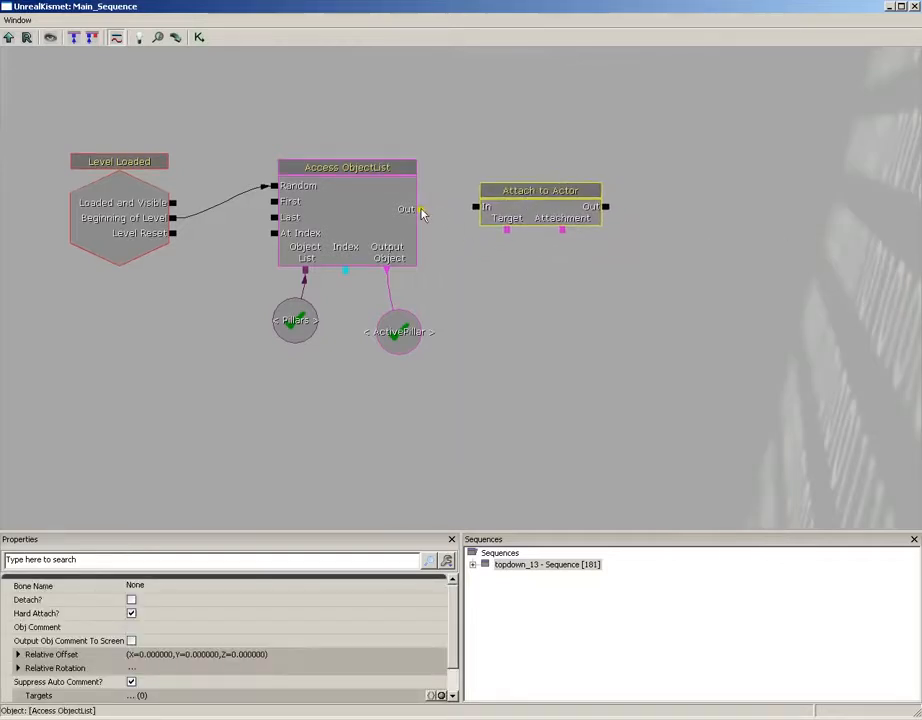
{"action": "left_click_drag", "start_coordinate": [422, 214], "coordinate": [477, 206]}
{"action": "left_click_drag", "start_coordinate": [503, 291], "coordinate": [478, 249]}
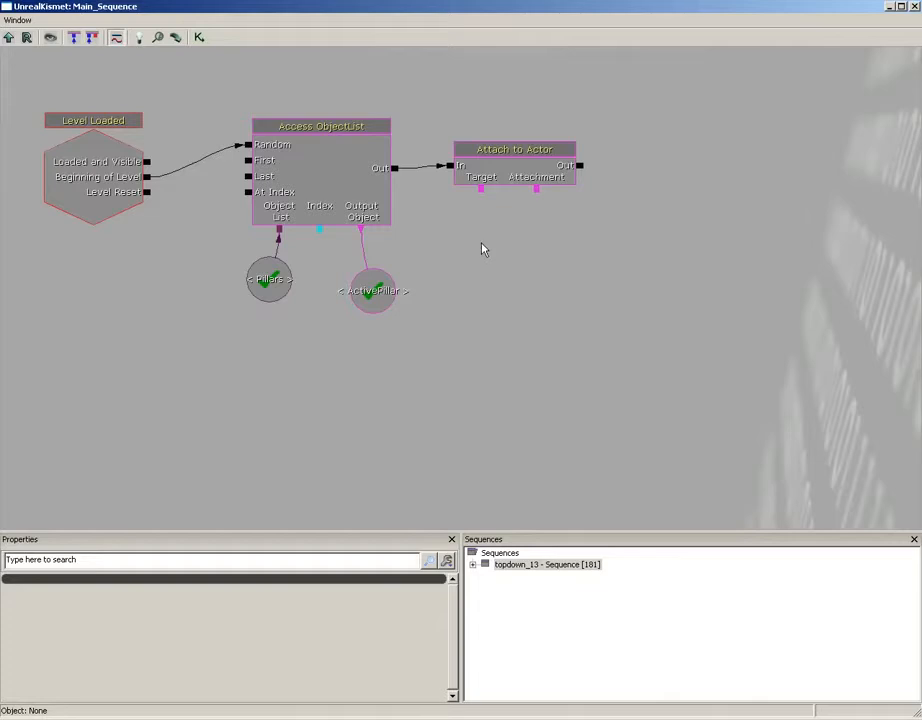
Enable Use Relative Offset on the Attach to Actor action and set its Relative Offset Z to 64.
{"action": "left_click", "coordinate": [539, 173]}
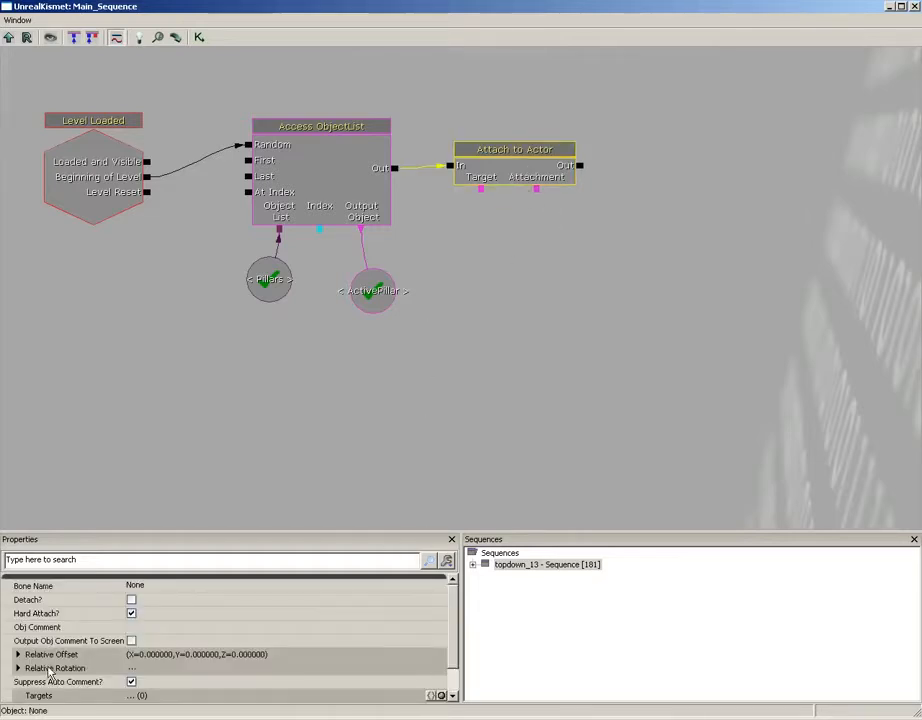
{"action": "scroll", "coordinate": [443, 620], "scroll_direction": "down", "scroll_amount": 1}
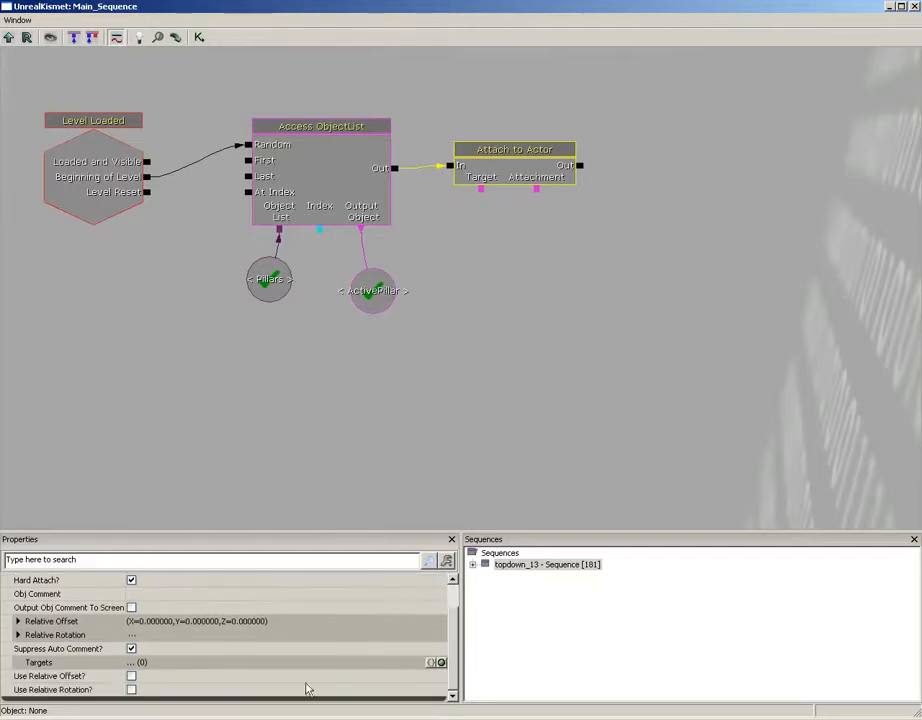
{"action": "left_click", "coordinate": [131, 676]}
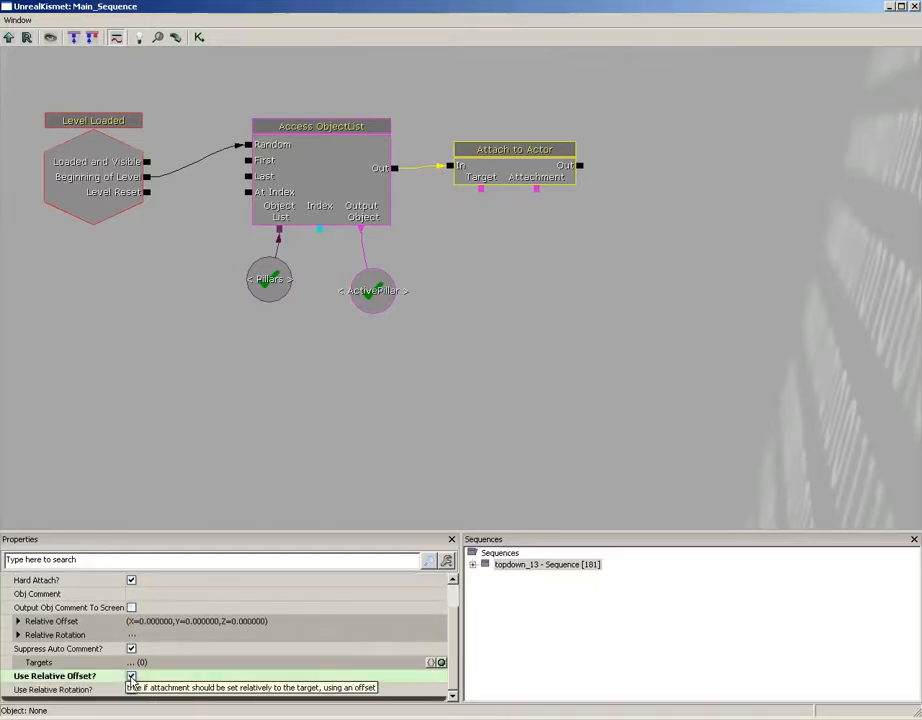
{"action": "left_click", "coordinate": [18, 621]}
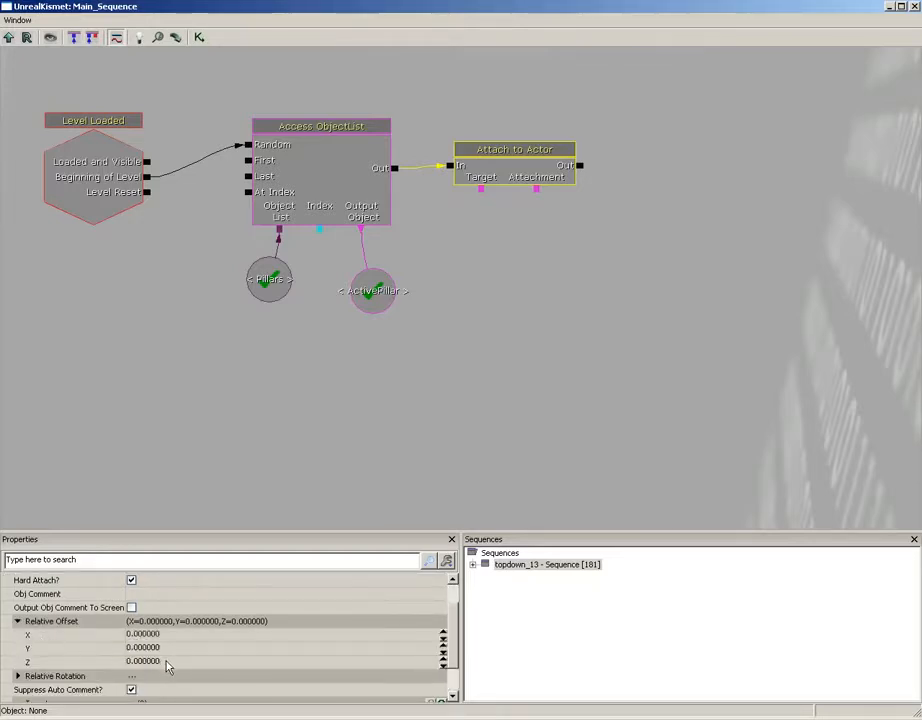
{"action": "left_click", "coordinate": [165, 664]}
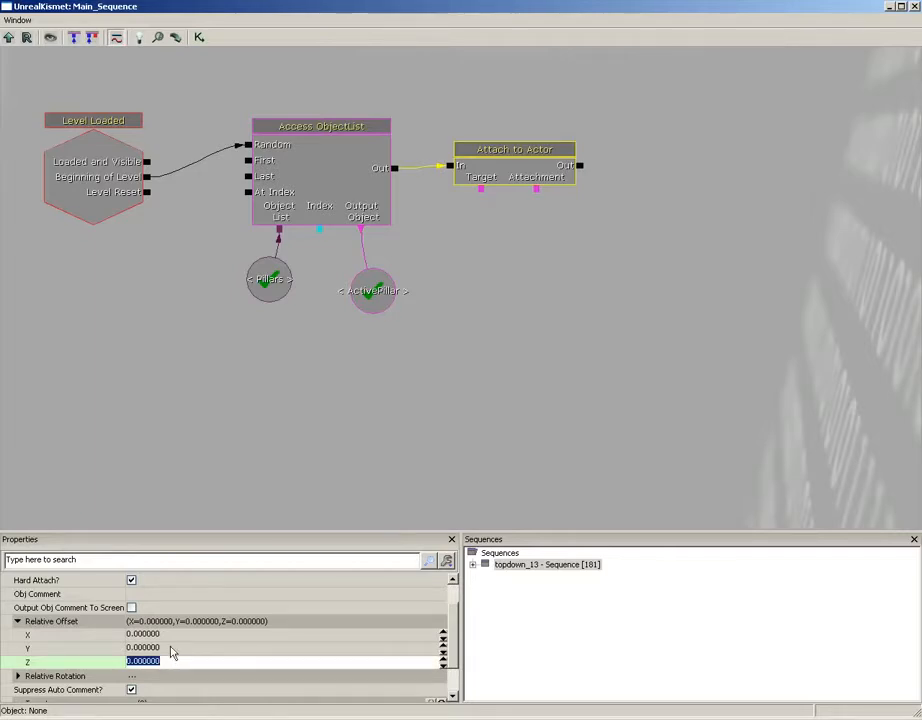
{"action": "type", "text": "64"}
{"action": "key", "text": "Return"}
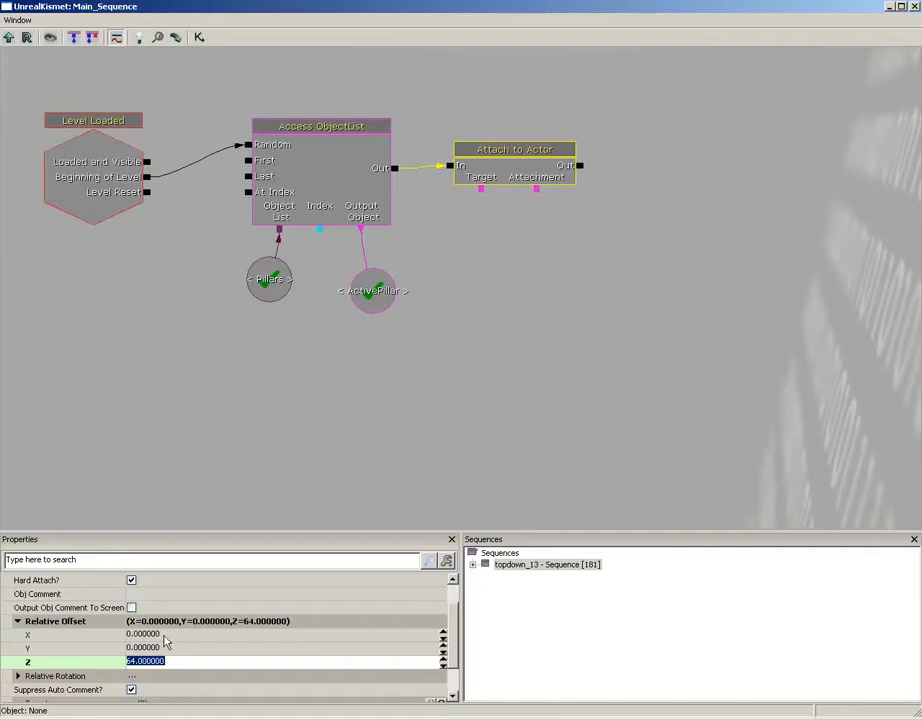
Move the ActivePillar named variable between the two actions and link it to Attach to Actor's Target connector.
{"action": "left_click", "coordinate": [376, 296]}
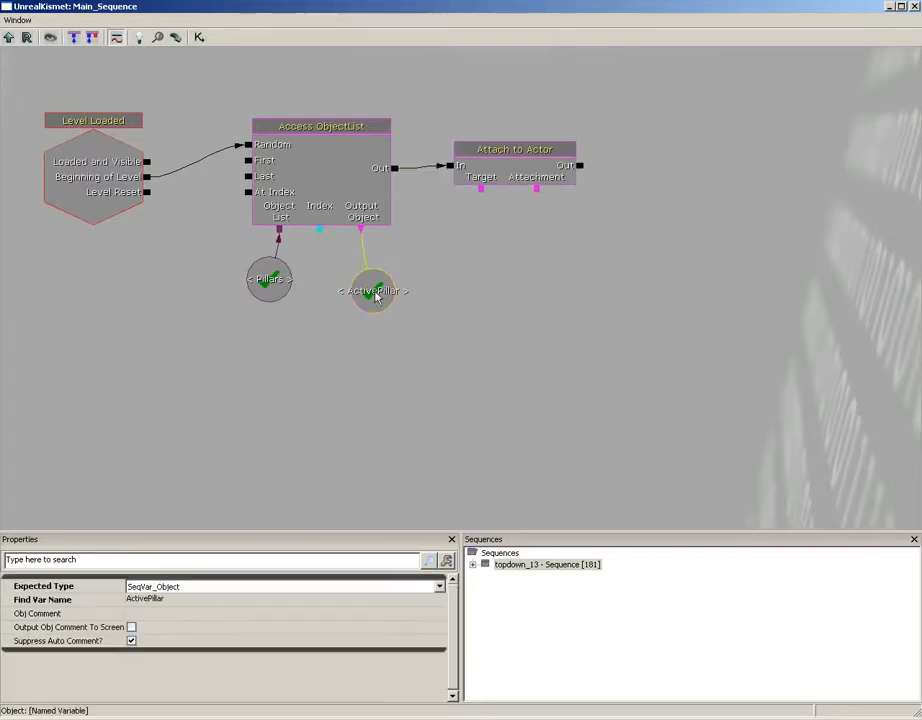
{"action": "left_click_drag", "start_coordinate": [376, 296], "coordinate": [436, 287]}
{"action": "left_click_drag", "start_coordinate": [480, 190], "coordinate": [433, 290]}
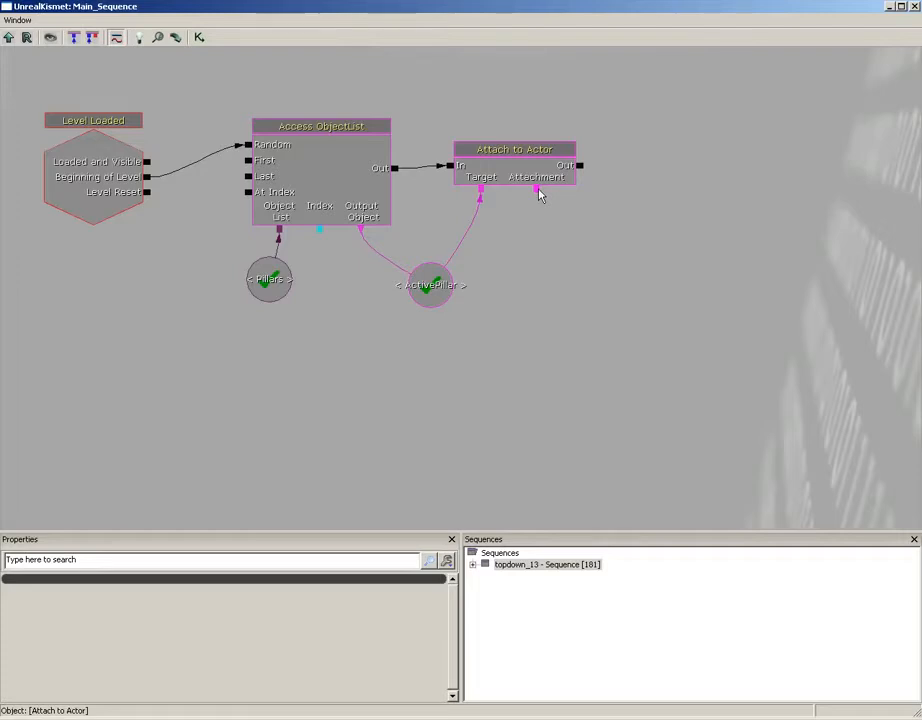
Add an object variable for DynamicPhysicsVolume_0 below Attach to Actor and link it to the Attachment connector.
{"action": "right_click", "coordinate": [535, 232]}
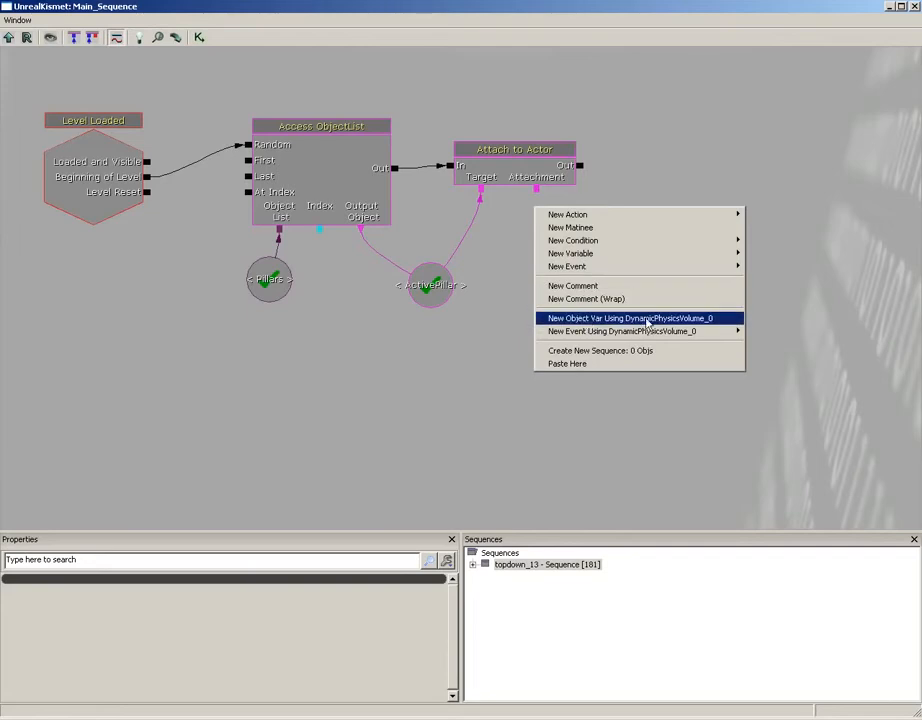
{"action": "left_click", "coordinate": [687, 318]}
{"action": "left_click_drag", "start_coordinate": [535, 199], "coordinate": [557, 262], "text": "ctrl"}
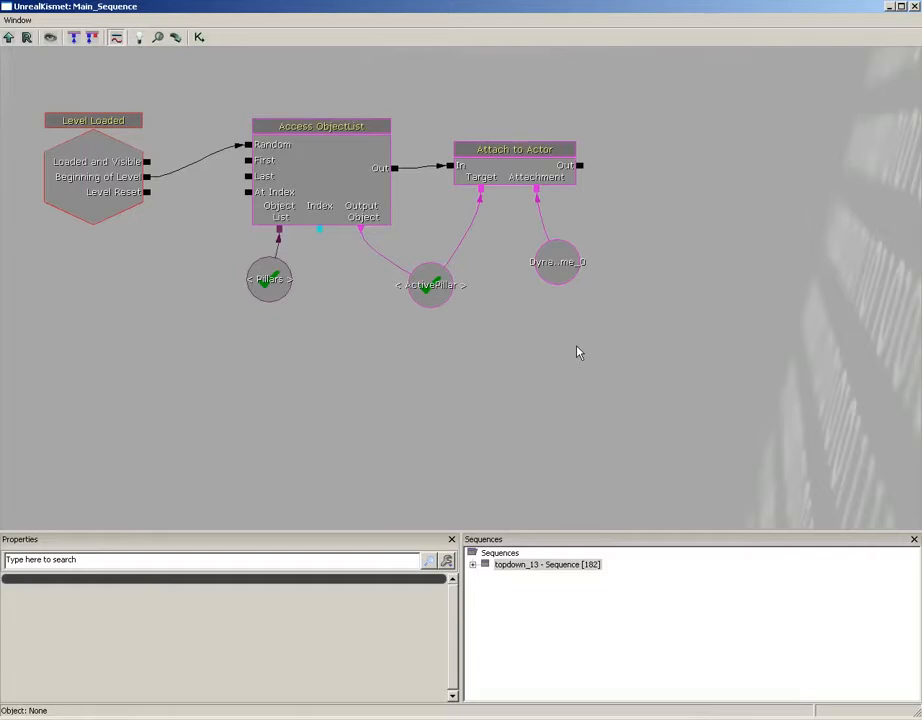
{"action": "left_click", "coordinate": [110, 176]}
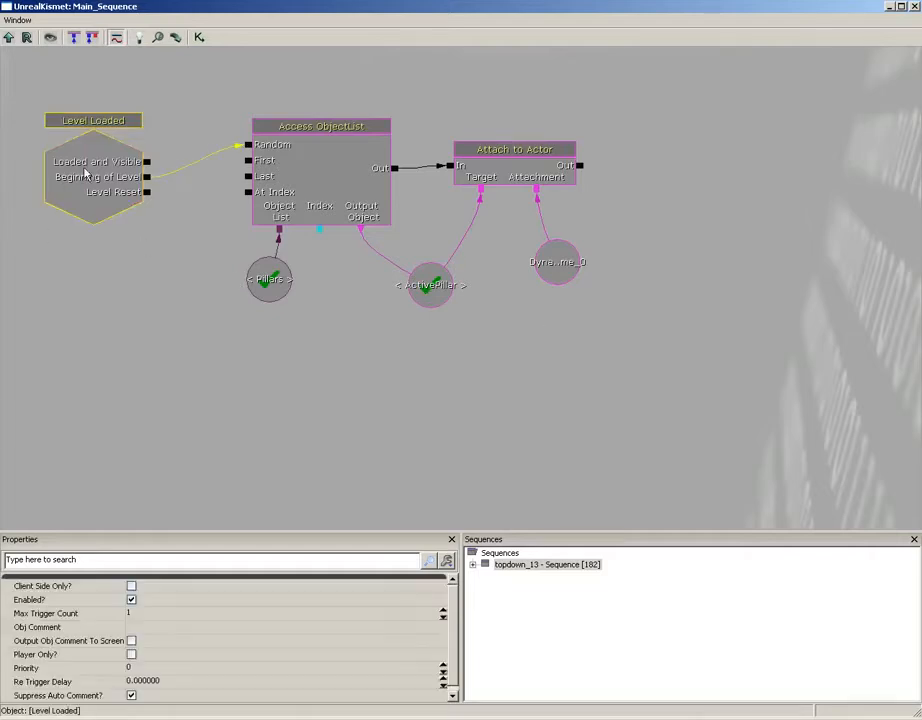
{"action": "left_click", "coordinate": [287, 161]}
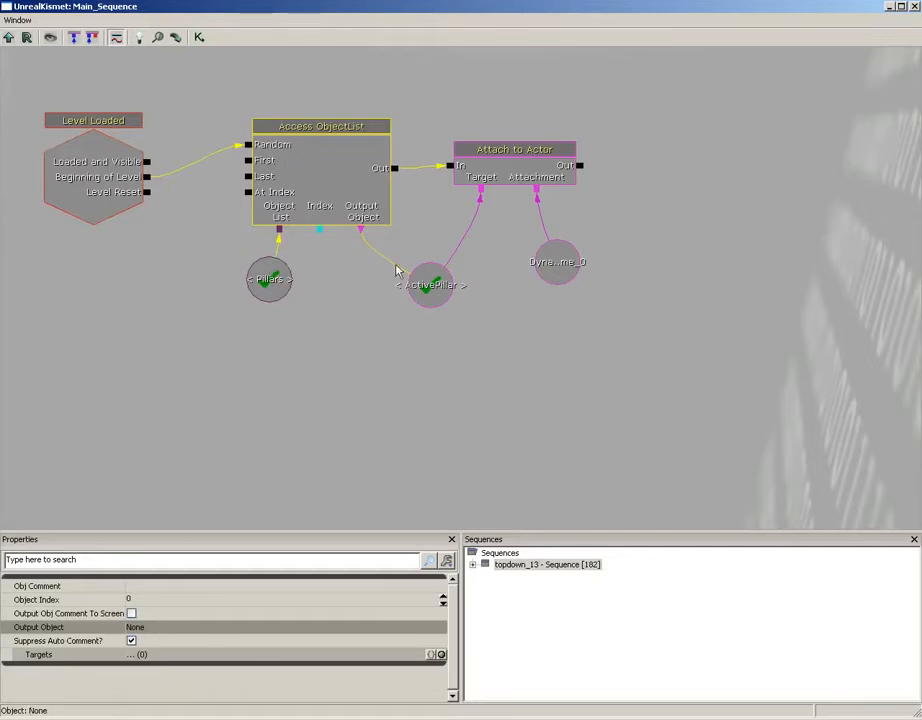
{"action": "left_click", "coordinate": [565, 267]}
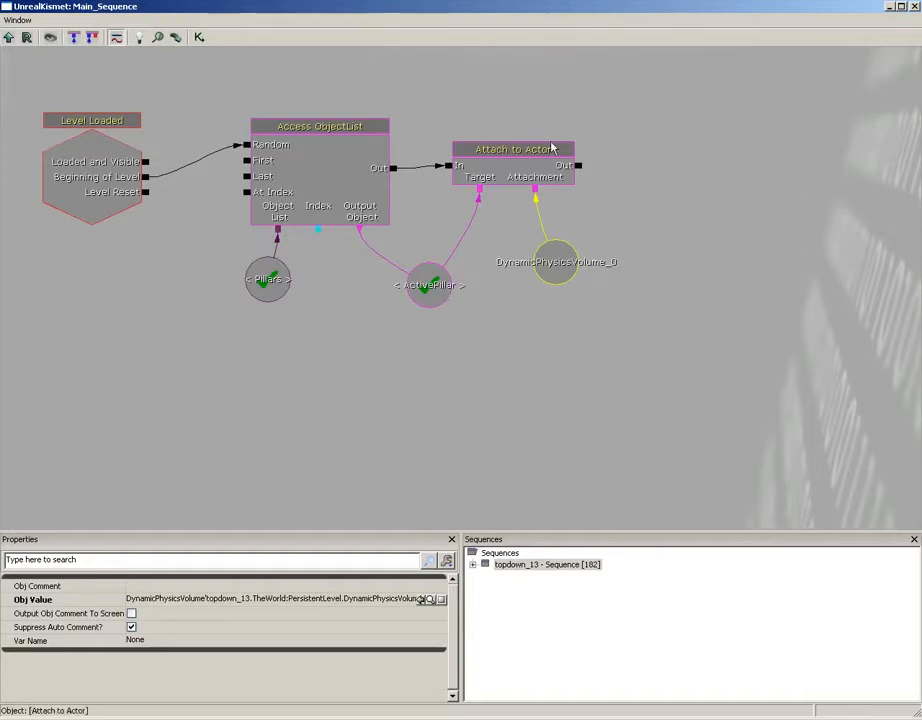
{"action": "left_click_drag", "start_coordinate": [628, 132], "coordinate": [428, 189]}
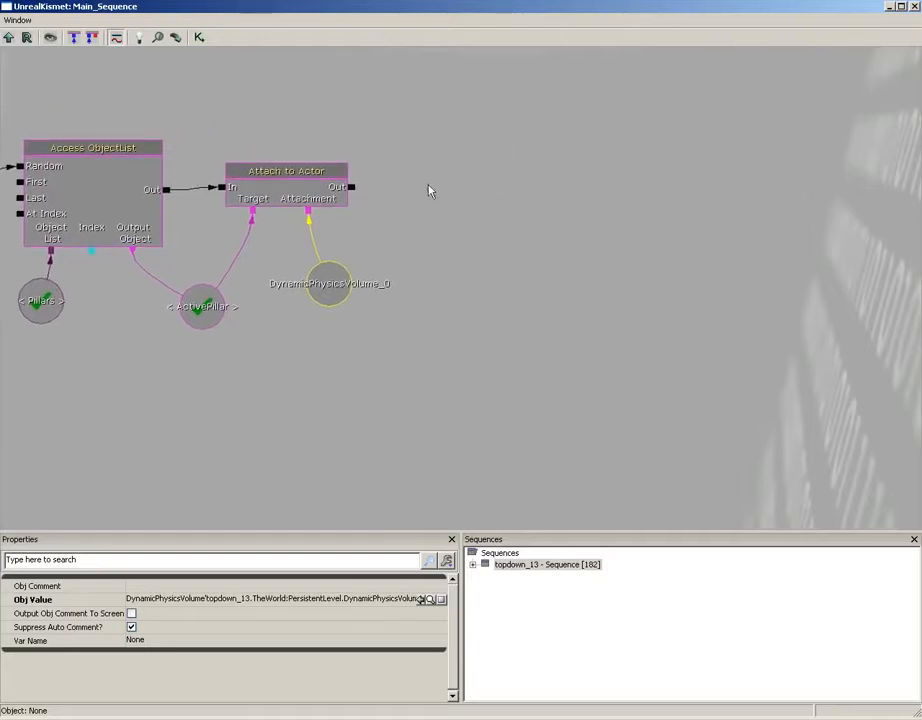
Close the Kismet window and select the checkerboard pillar InterpActor_9 in the perspective view.
{"action": "left_click", "coordinate": [913, 7]}
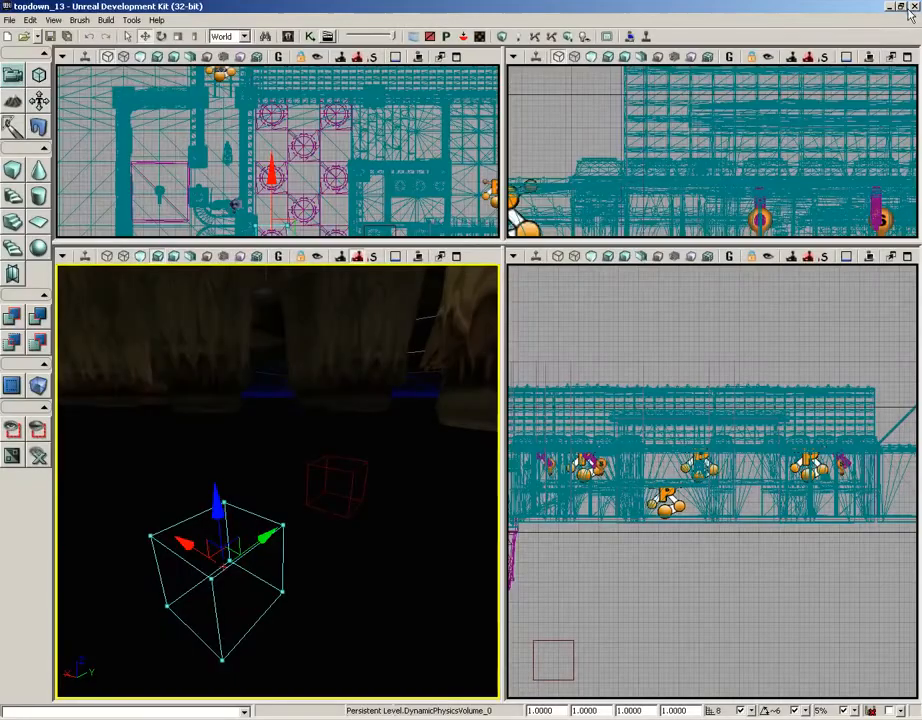
{"action": "left_click", "coordinate": [352, 377]}
{"action": "middle_click_drag", "start_coordinate": [405, 498], "coordinate": [401, 315]}
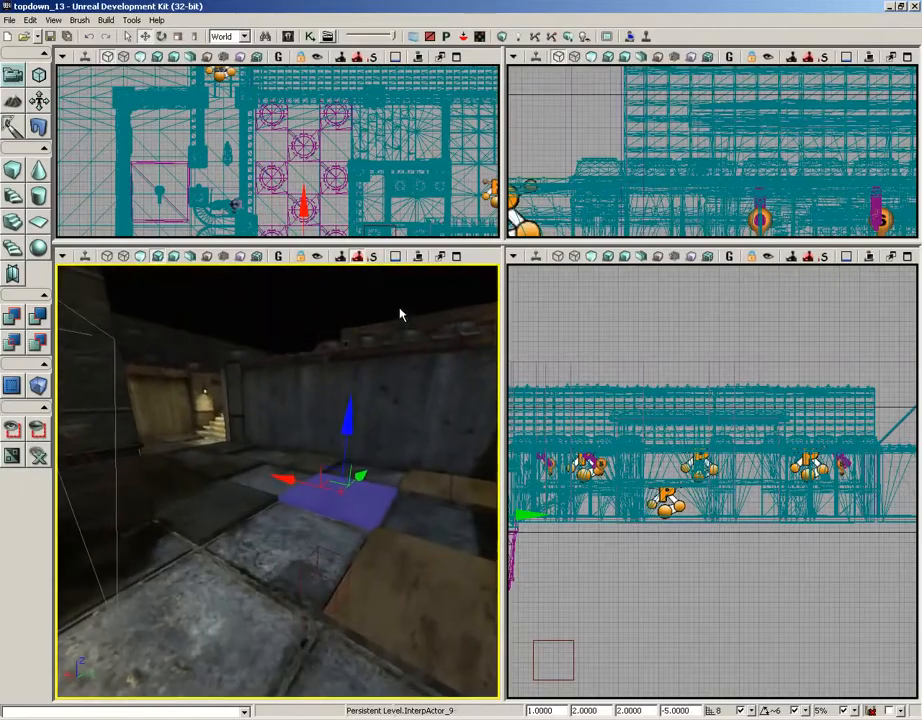
{"action": "right_click_drag", "start_coordinate": [401, 315], "coordinate": [405, 493]}
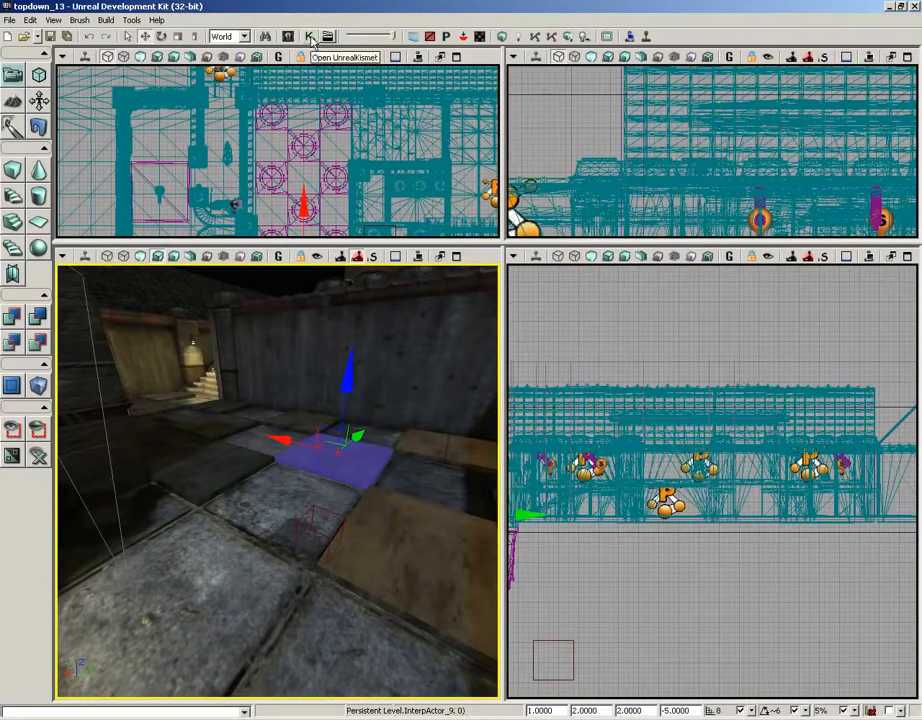
Reopen Kismet and add a new Matinee beside the Attach to Actor action.
{"action": "left_click", "coordinate": [311, 38]}
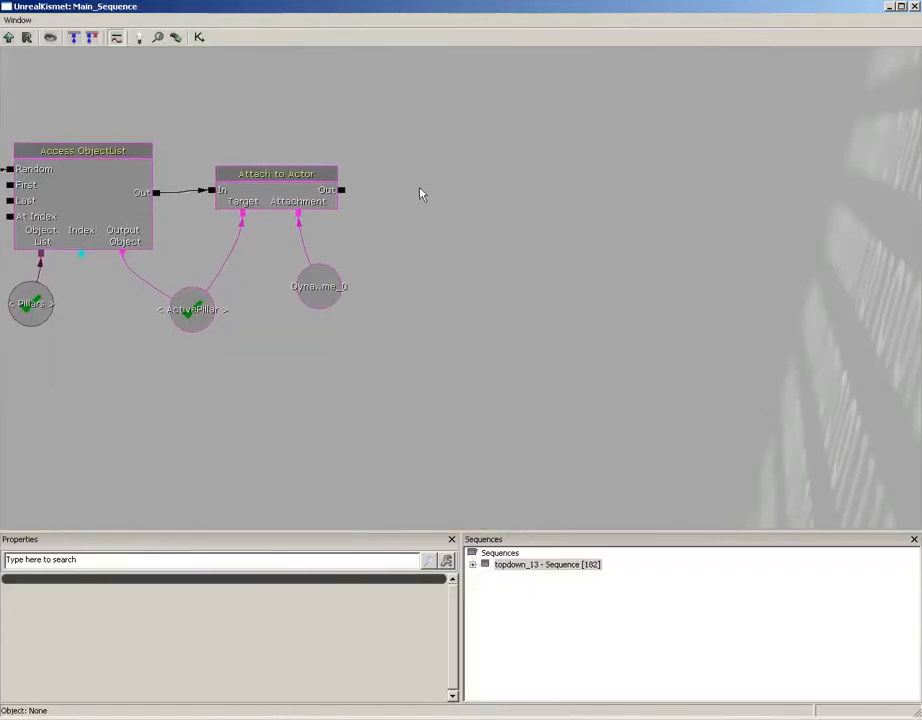
{"action": "right_click", "coordinate": [408, 197]}
{"action": "left_click", "coordinate": [425, 192]}
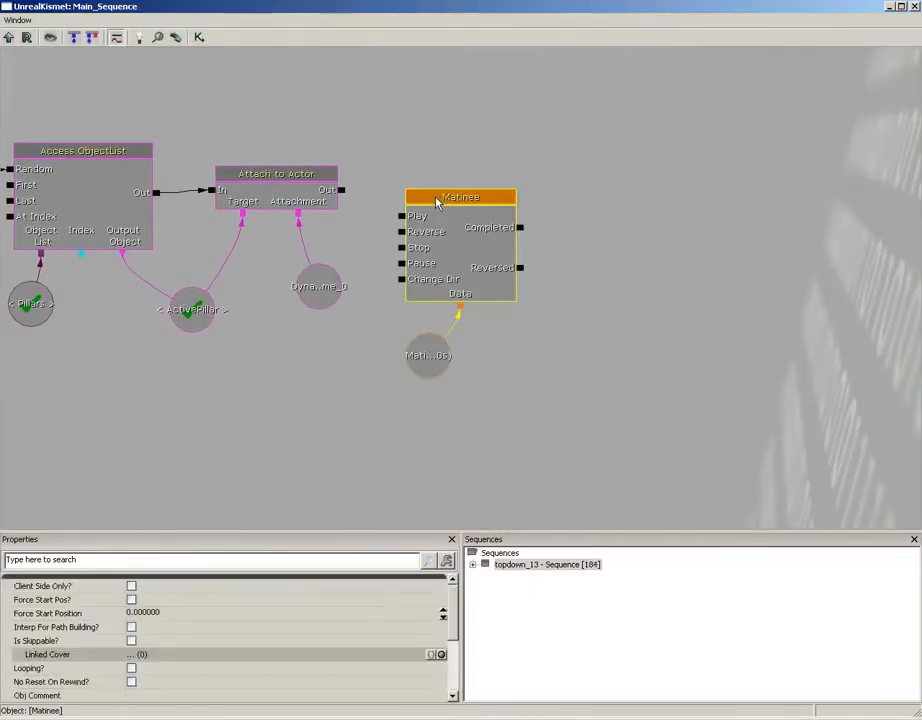
{"action": "left_click_drag", "start_coordinate": [448, 250], "coordinate": [448, 237], "text": "ctrl"}
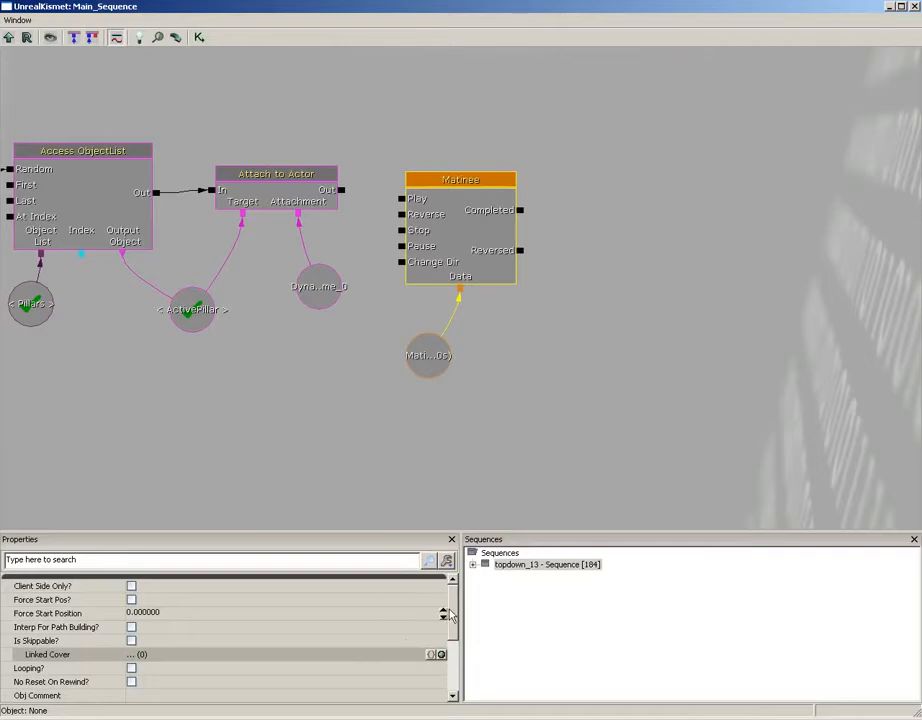
Enable Rewind On Play for the Matinee and set its Play Rate to 3.
{"action": "left_click_drag", "start_coordinate": [455, 622], "coordinate": [455, 672]}
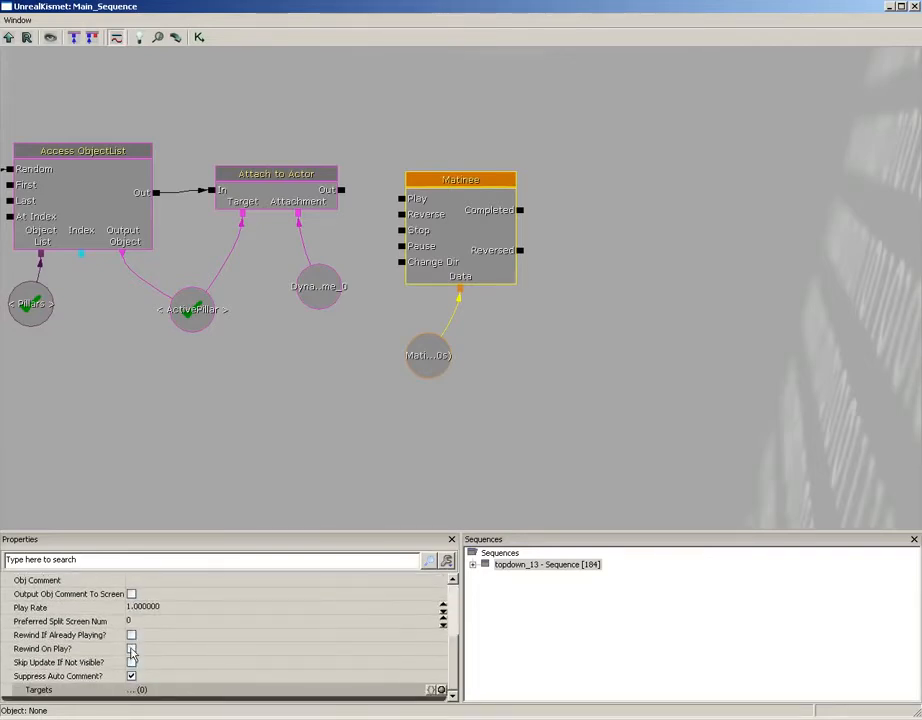
{"action": "left_click", "coordinate": [131, 648]}
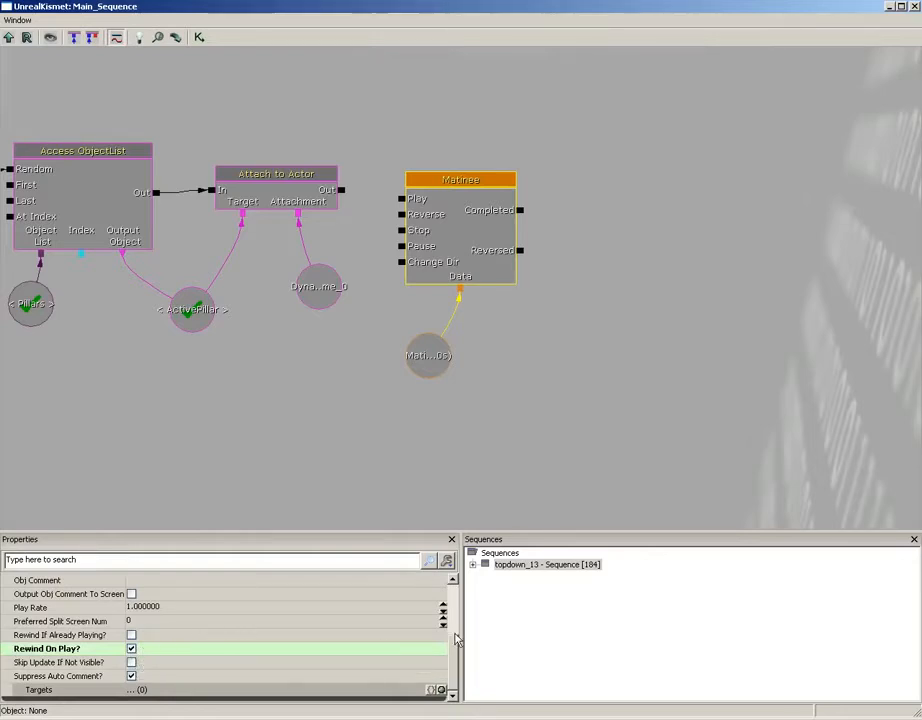
{"action": "scroll", "coordinate": [440, 630], "scroll_direction": "up", "scroll_amount": 2}
{"action": "scroll", "coordinate": [448, 628], "scroll_direction": "up", "scroll_amount": 1}
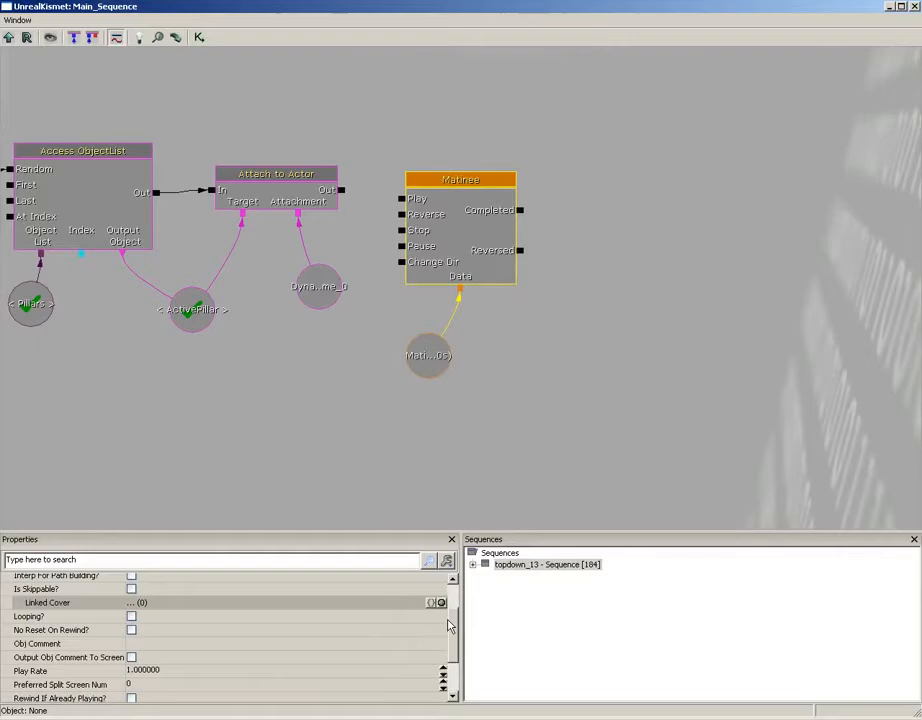
{"action": "left_click", "coordinate": [140, 669]}
{"action": "type", "text": "3"}
{"action": "key", "text": "Return"}
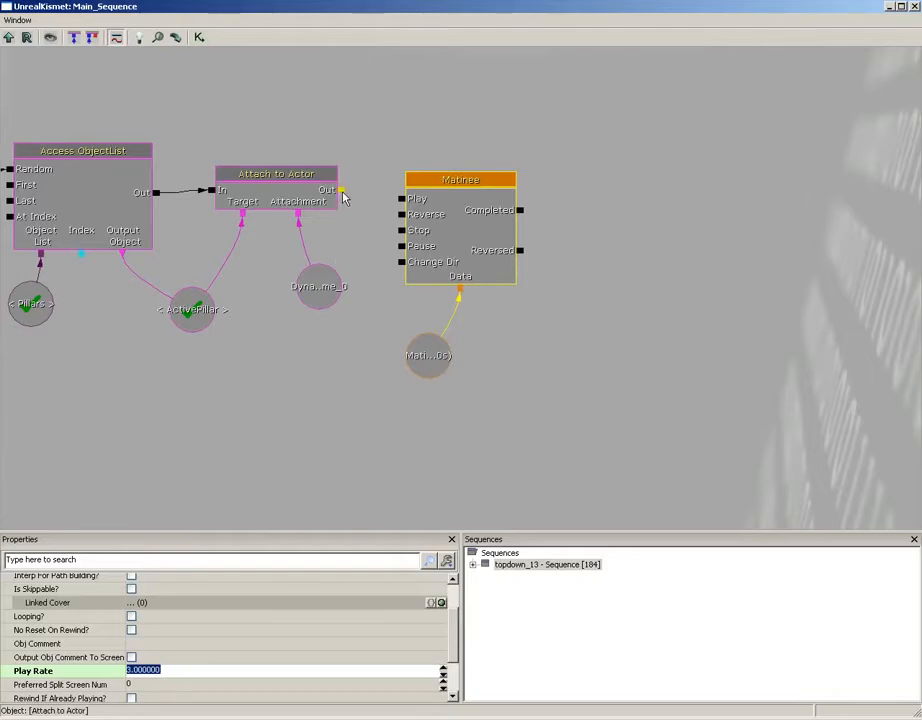
Link Attach to Actor's Out to the Matinee's Play input, open the Matinee for editing and close the Kismet window.
{"action": "left_click_drag", "start_coordinate": [343, 197], "coordinate": [401, 199]}
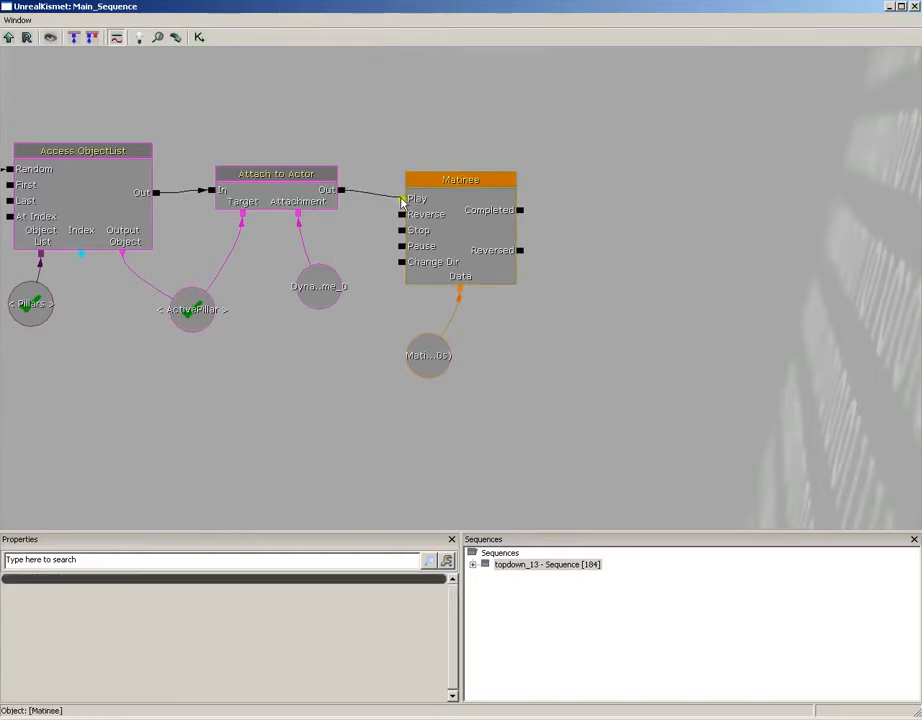
{"action": "double_click", "coordinate": [443, 233]}
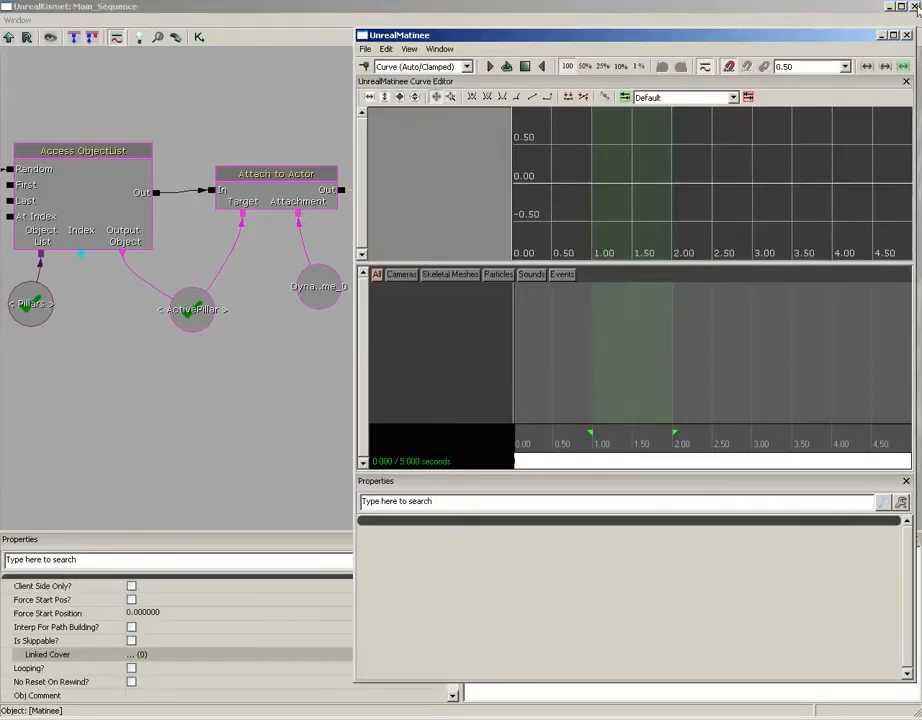
{"action": "left_click", "coordinate": [916, 8]}
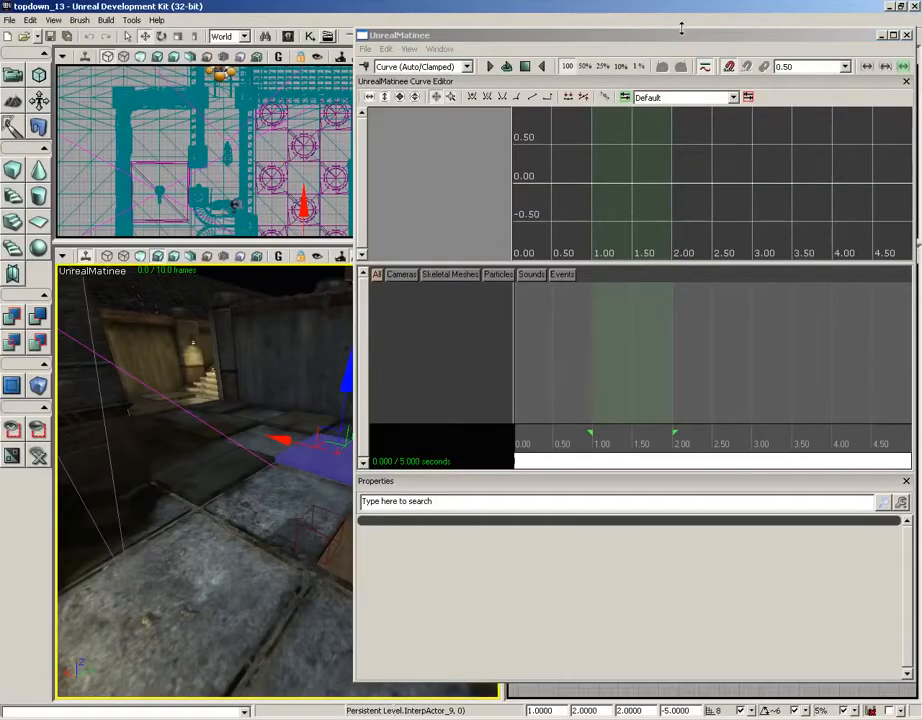
Add an empty group named KillerPillar for the selected pillar and give it a Movement track.
{"action": "right_click", "coordinate": [416, 298]}
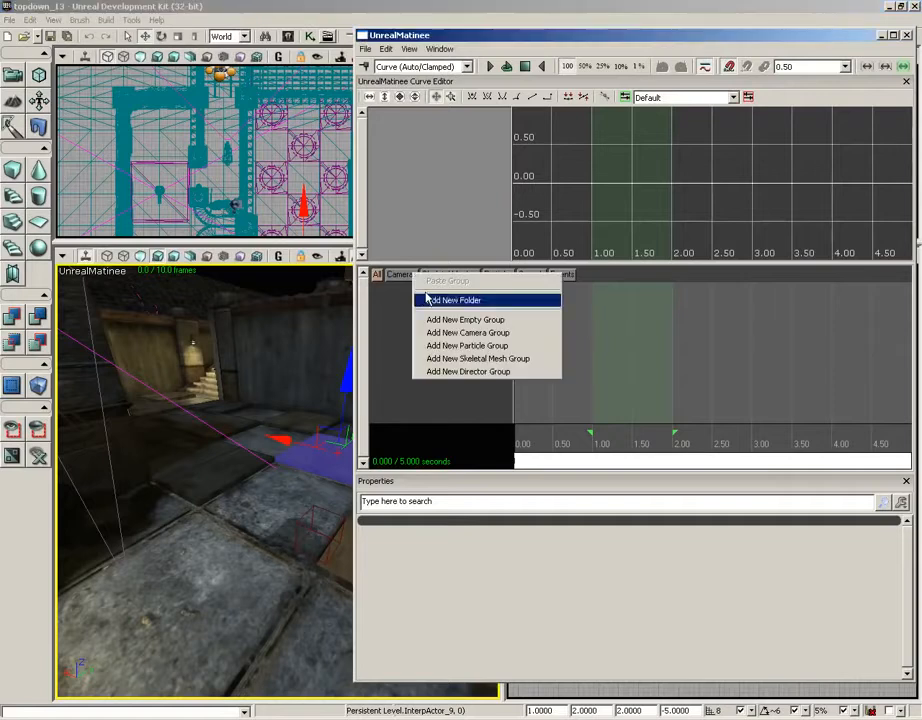
{"action": "left_click", "coordinate": [434, 320]}
{"action": "type", "text": "K"}
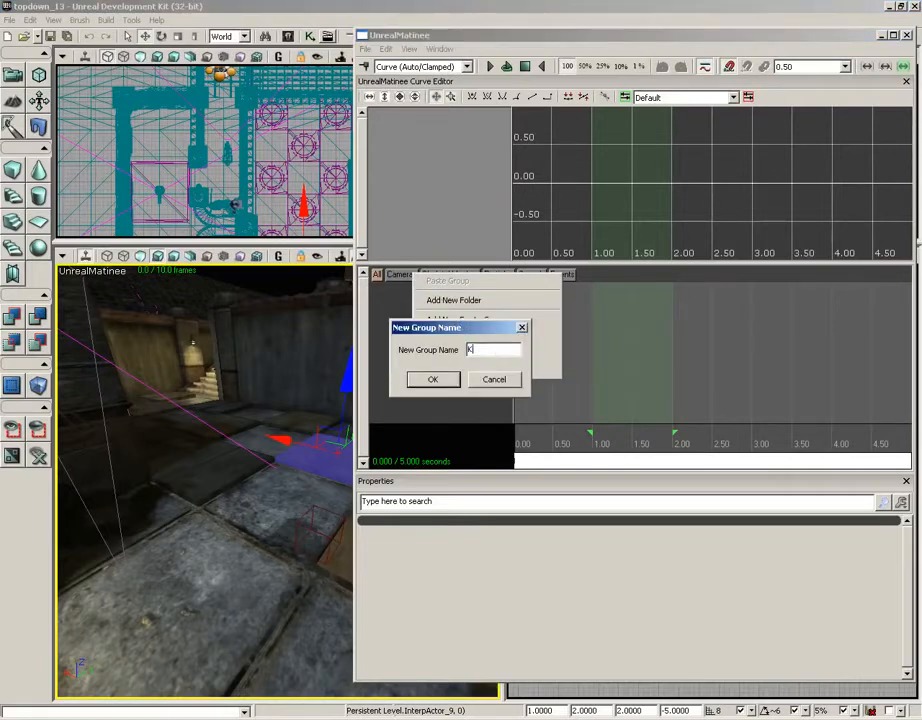
{"action": "type", "text": "illerPillar"}
{"action": "key", "text": "Return"}
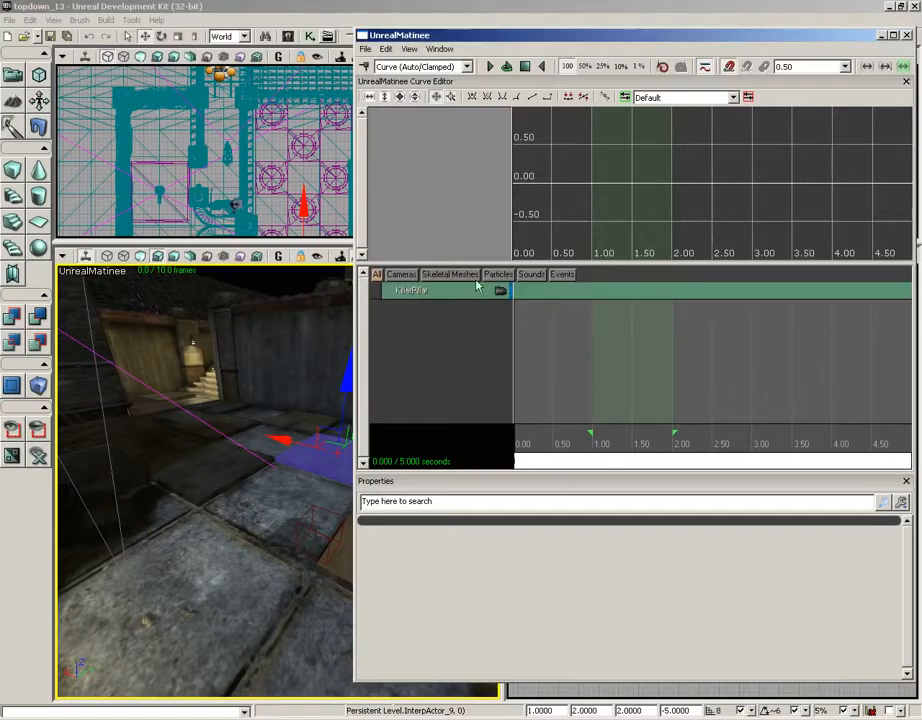
{"action": "left_click", "coordinate": [436, 290]}
{"action": "right_click", "coordinate": [436, 290]}
{"action": "left_click", "coordinate": [514, 397]}
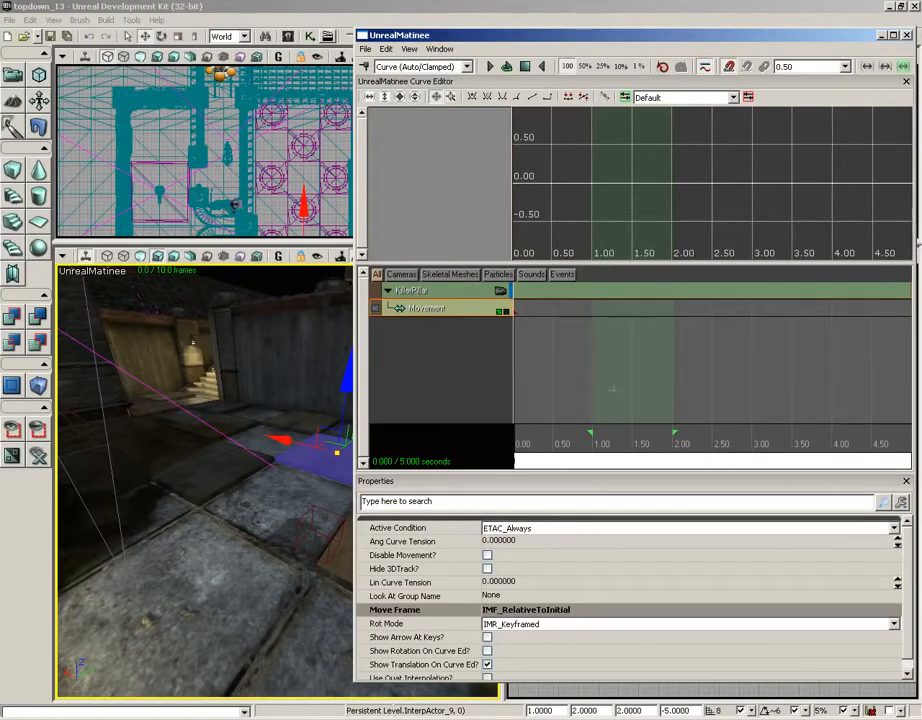
Shorten the Matinee sequence to 1.00 second and bring the loop section's end marker to the same time.
{"action": "left_click_drag", "start_coordinate": [725, 382], "coordinate": [658, 380]}
{"action": "left_click_drag", "start_coordinate": [848, 427], "coordinate": [568, 428]}
{"action": "left_click_drag", "start_coordinate": [638, 369], "coordinate": [792, 402]}
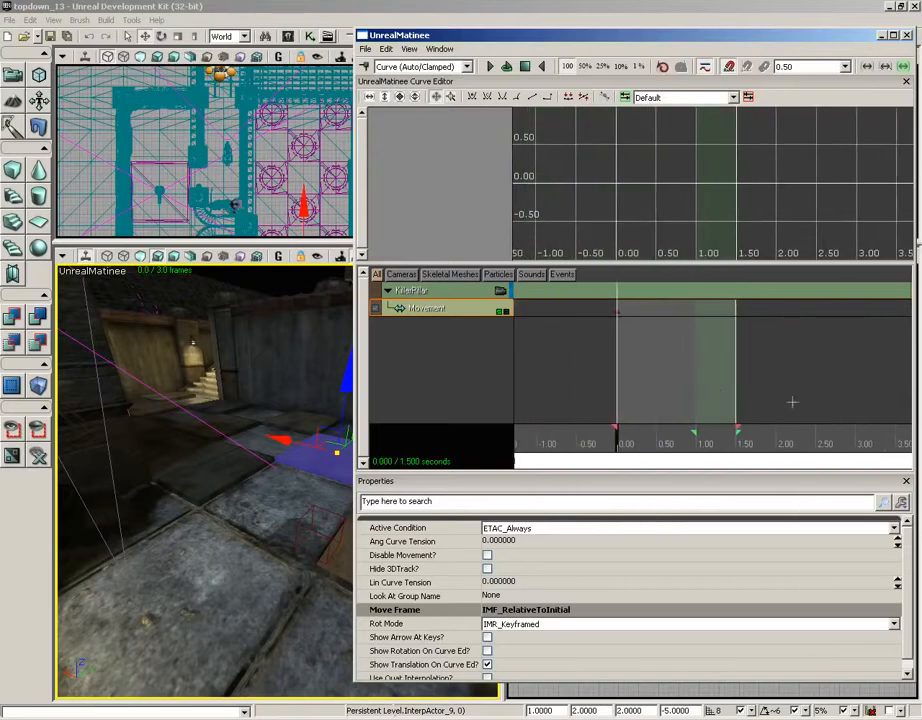
{"action": "left_click_drag", "start_coordinate": [737, 431], "coordinate": [696, 431]}
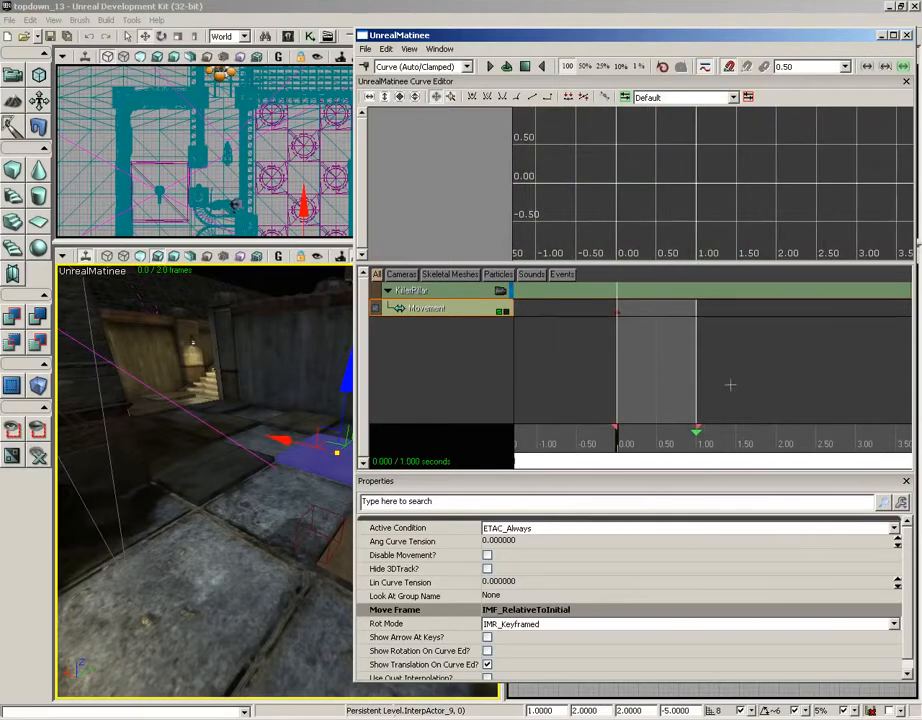
Add a Movement key at 1.00 second with the pillar in its sunken position.
{"action": "mouse_move", "coordinate": [633, 320]}
{"action": "left_mouse_down"}
{"action": "mouse_move", "coordinate": [640, 316]}
{"action": "mouse_move", "coordinate": [621, 316]}
{"action": "left_mouse_up"}
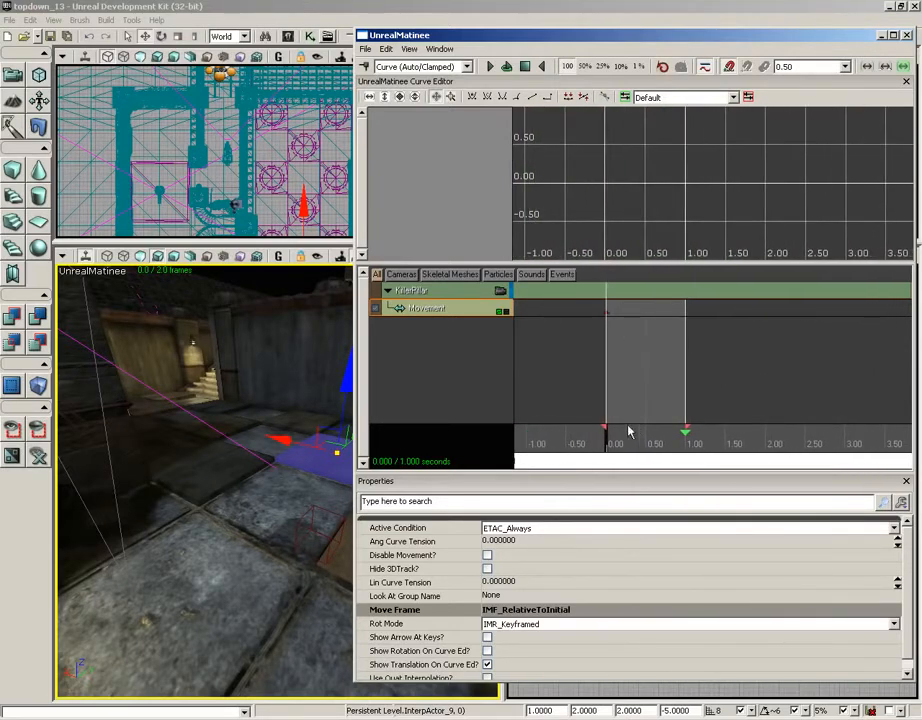
{"action": "left_click_drag", "start_coordinate": [611, 440], "coordinate": [718, 434]}
{"action": "key", "text": "Return"}
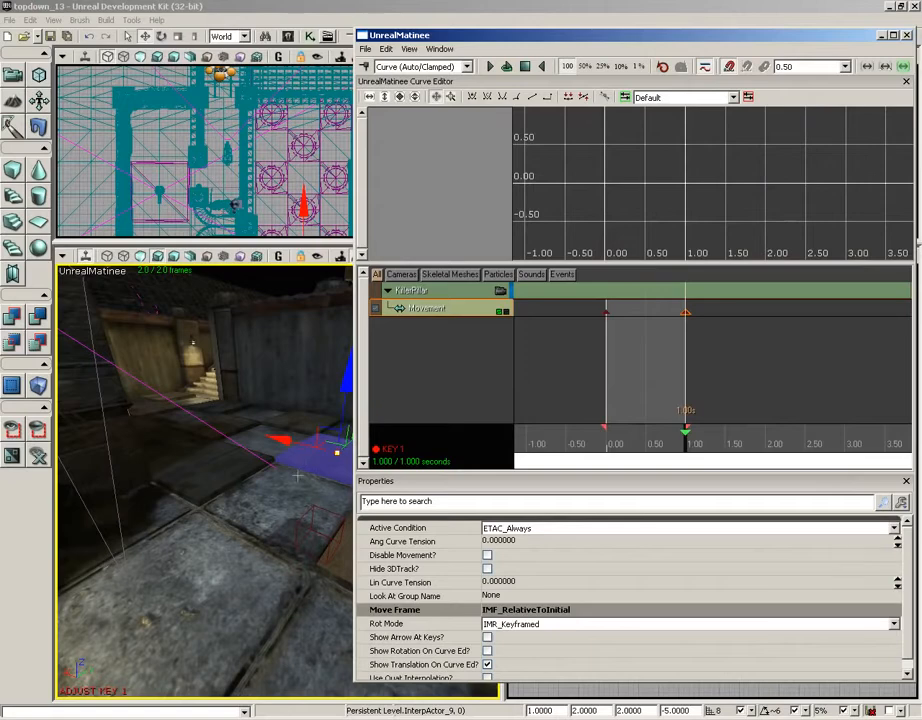
{"action": "right_click_drag", "start_coordinate": [297, 476], "coordinate": [345, 468]}
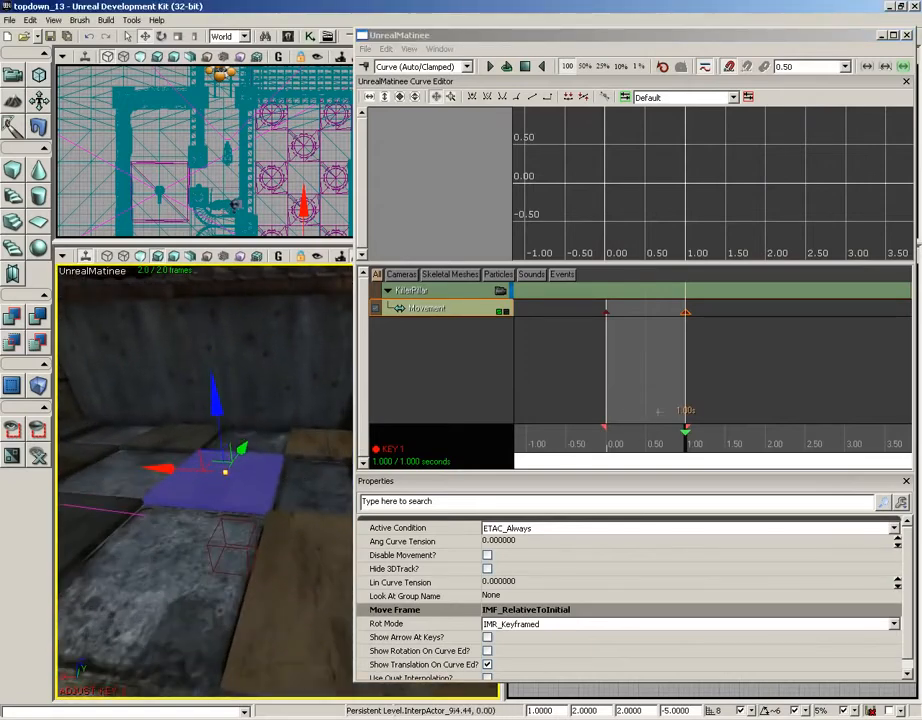
Add an extra Movement key at the start of the track and move it to 0.50 seconds.
{"action": "left_click_drag", "start_coordinate": [681, 440], "coordinate": [618, 443]}
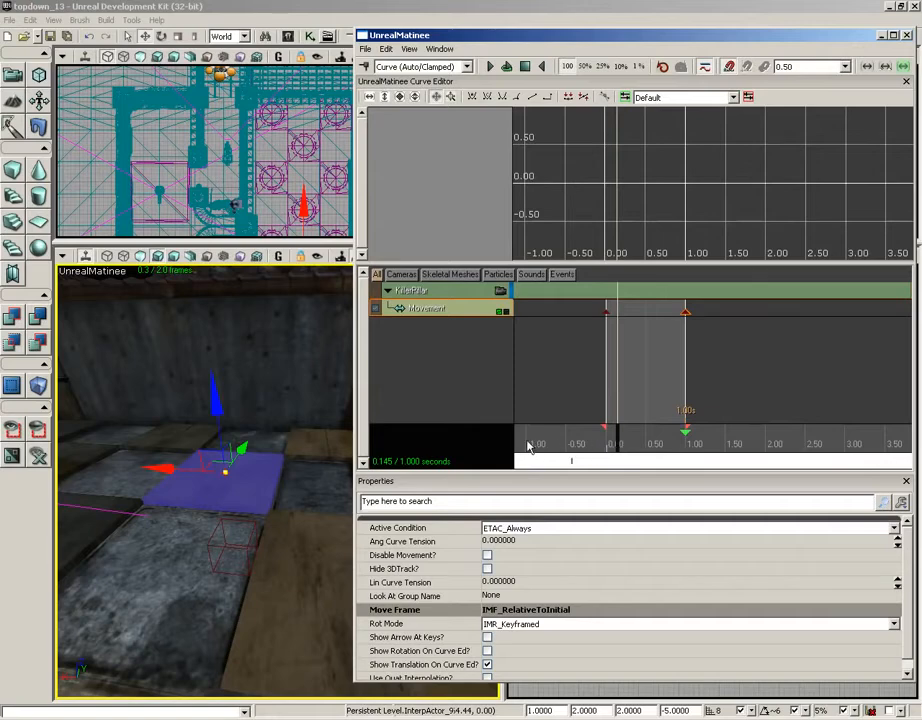
{"action": "left_click", "coordinate": [605, 427]}
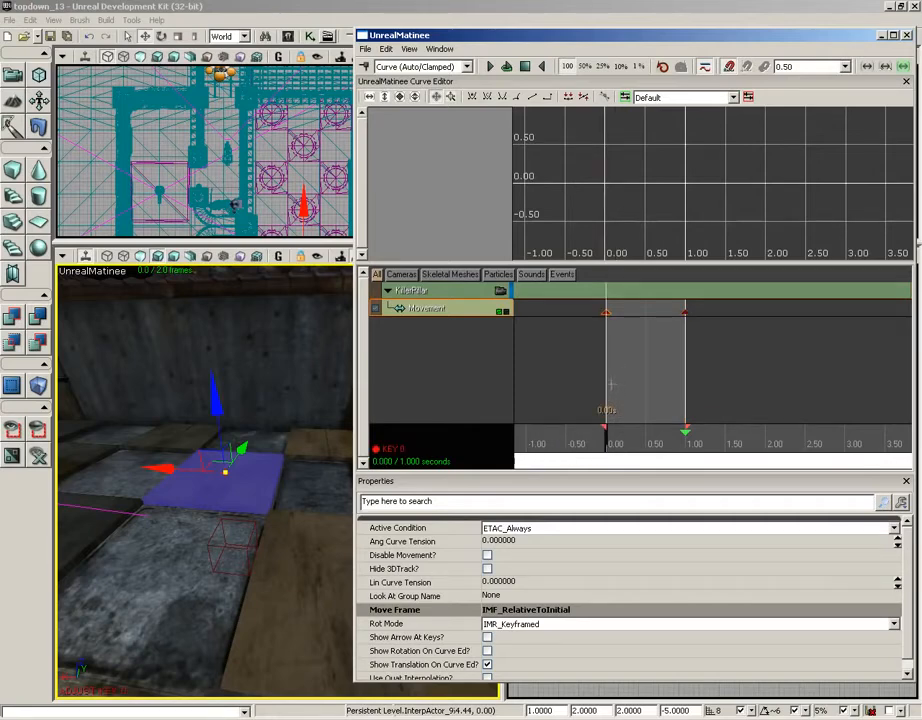
{"action": "key", "text": "Delete"}
{"action": "left_click", "coordinate": [595, 387]}
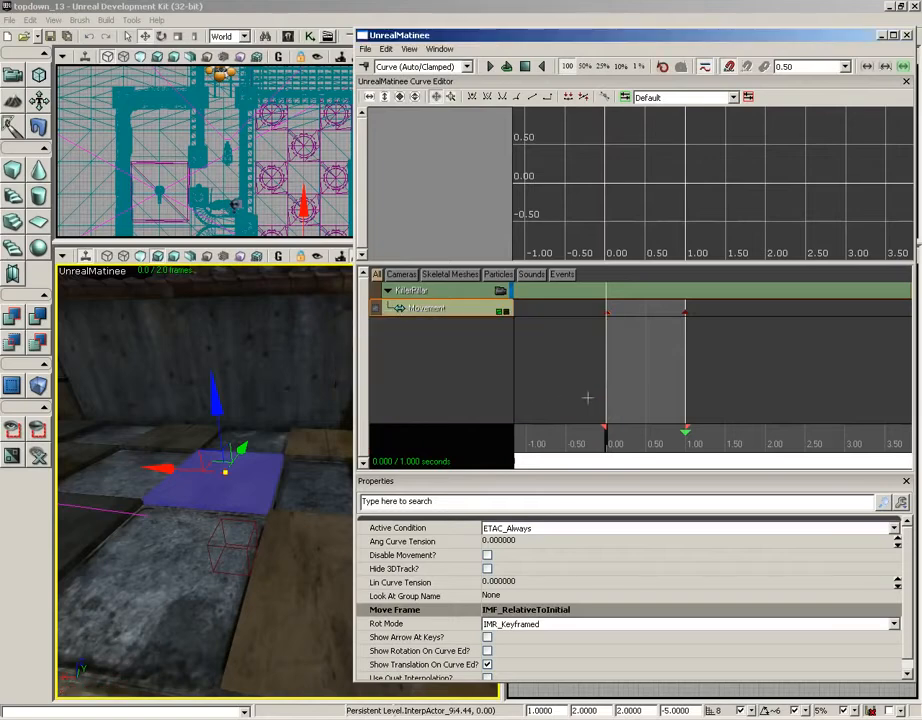
{"action": "left_click_drag", "start_coordinate": [601, 432], "coordinate": [617, 432]}
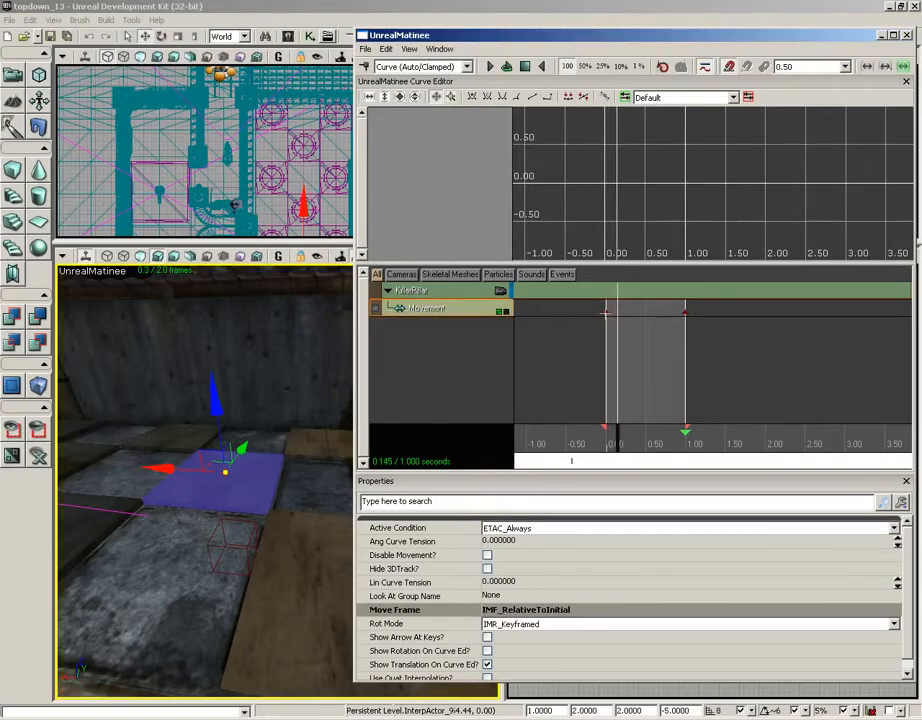
{"action": "left_click", "coordinate": [605, 313]}
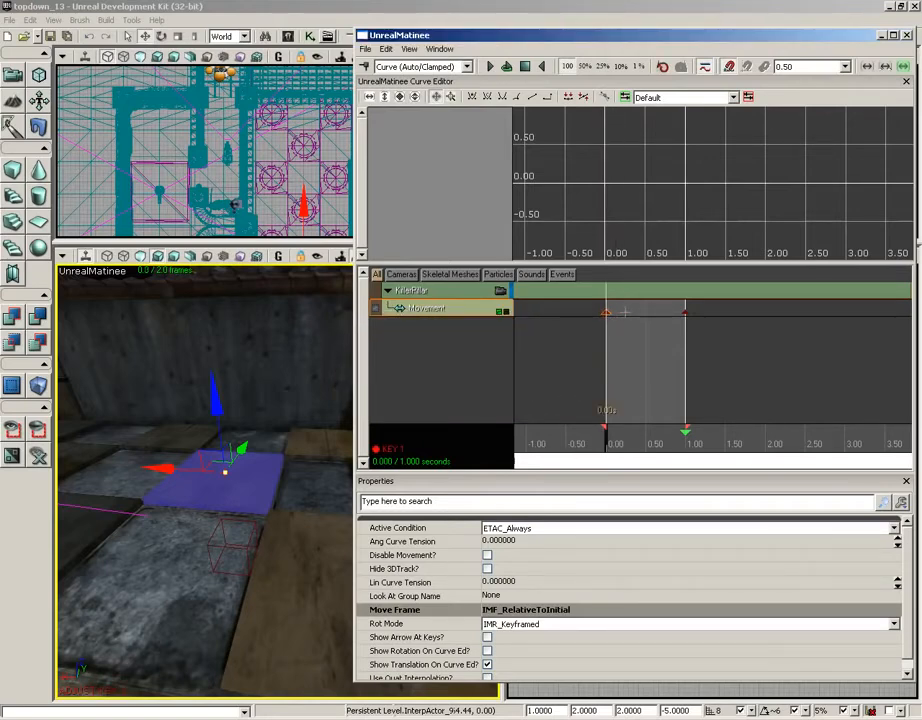
{"action": "left_click_drag", "start_coordinate": [606, 313], "coordinate": [636, 331], "text": "ctrl"}
{"action": "left_click", "coordinate": [645, 313]}
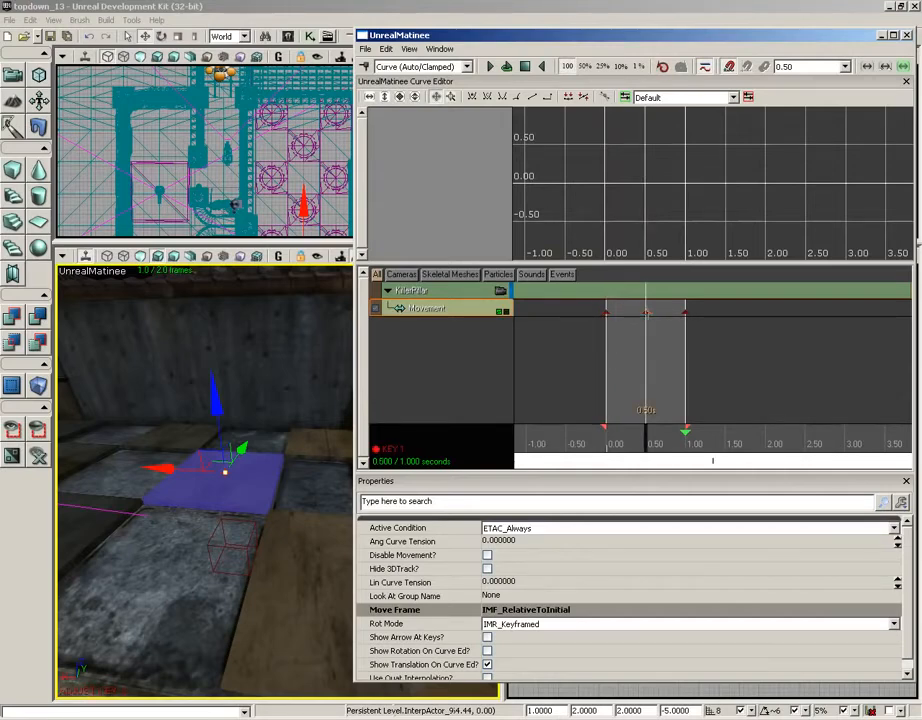
Set the time of the middle Movement key to 0.15 seconds.
{"action": "right_click", "coordinate": [646, 296]}
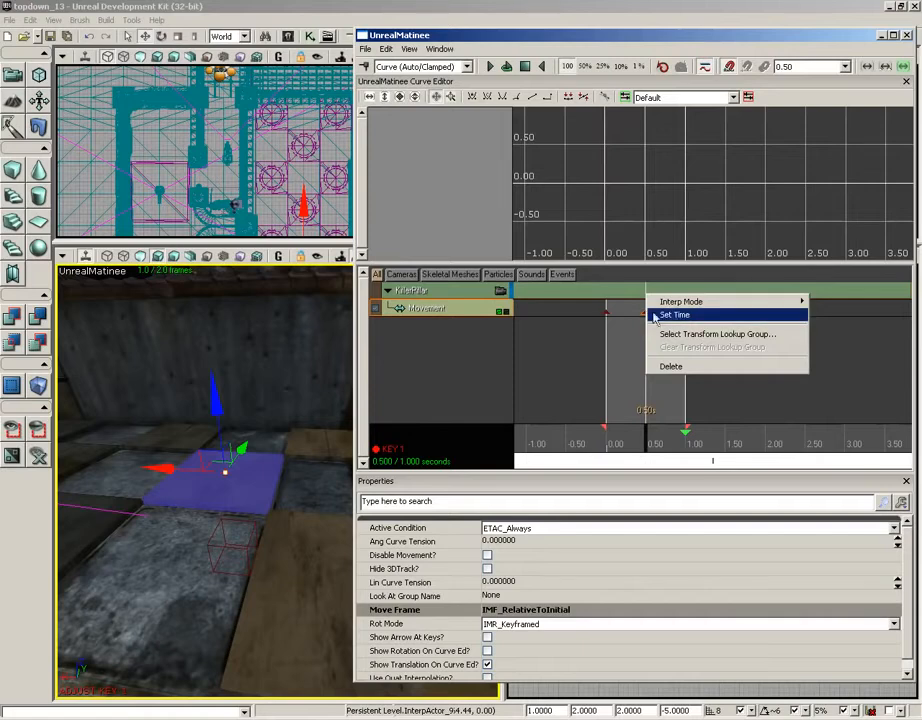
{"action": "left_click", "coordinate": [676, 314]}
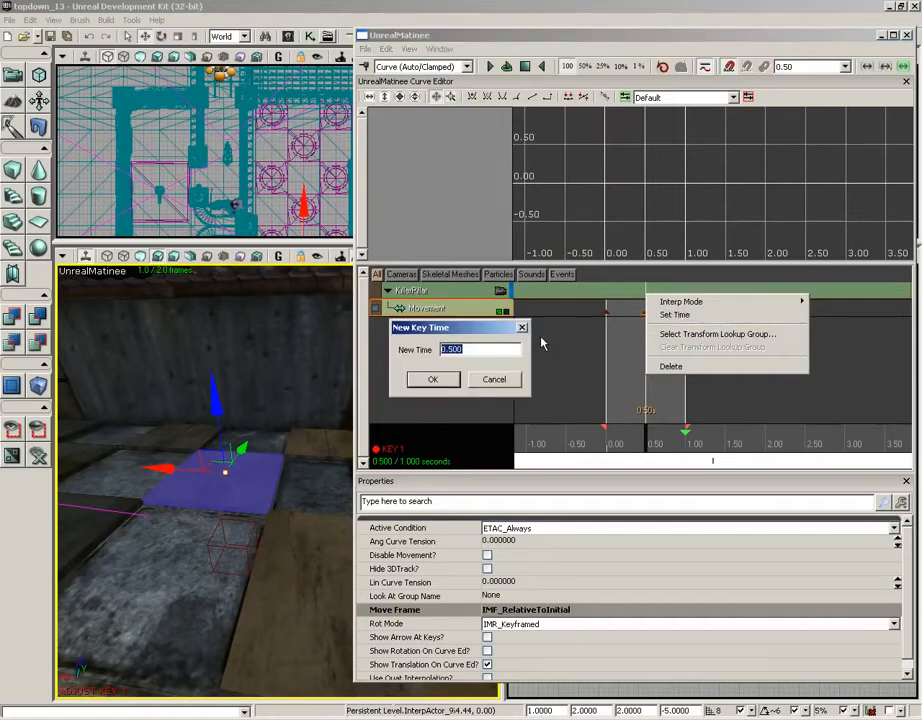
{"action": "type", "text": ".15"}
{"action": "key", "text": "Return"}
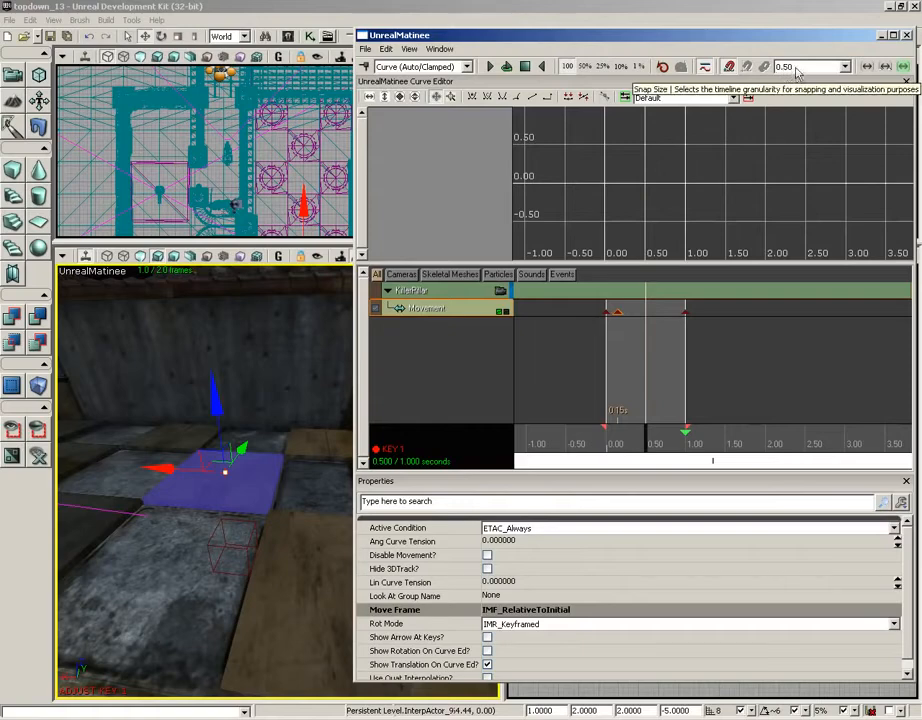
At the 0.15-second key, raise the pillar about 208 units straight up out of the floor.
{"action": "left_click", "coordinate": [618, 313]}
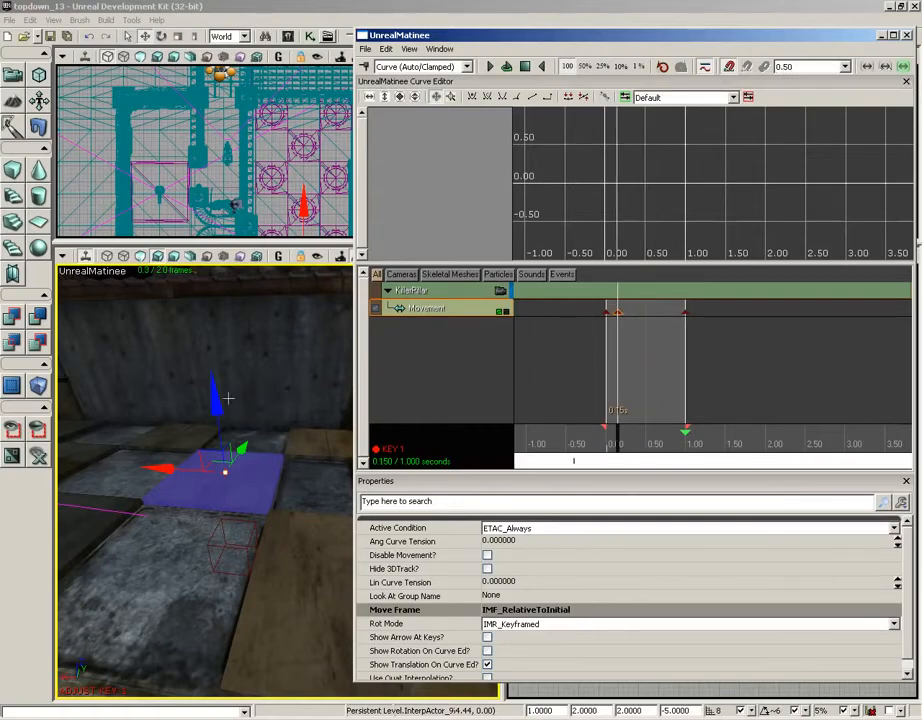
{"action": "right_click_drag", "start_coordinate": [266, 405], "coordinate": [261, 378]}
{"action": "left_click_drag", "start_coordinate": [222, 435], "coordinate": [220, 328]}
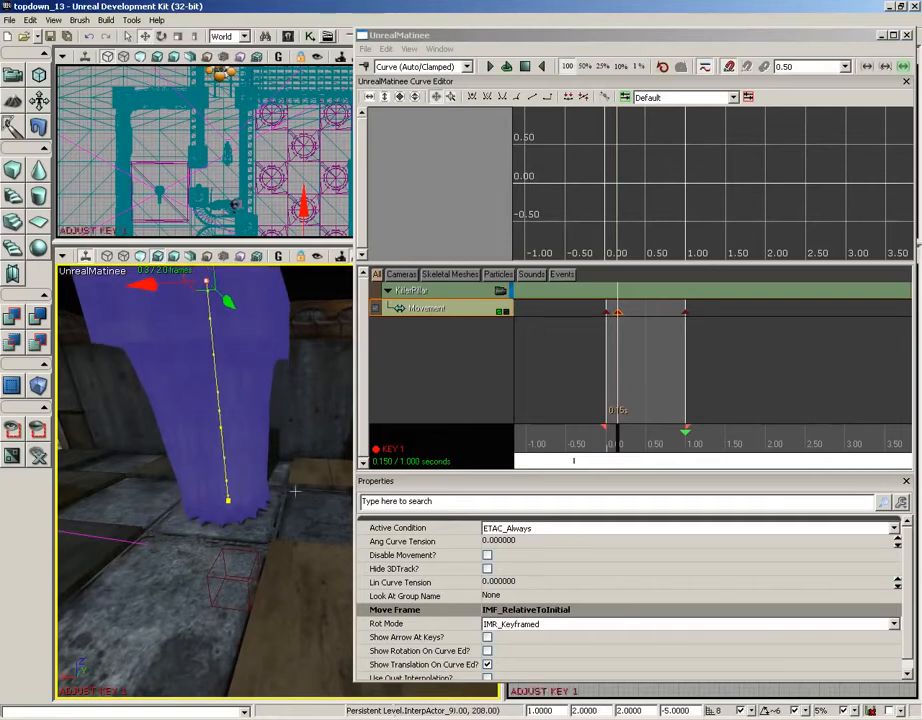
{"action": "left_click_drag", "start_coordinate": [295, 491], "coordinate": [302, 568]}
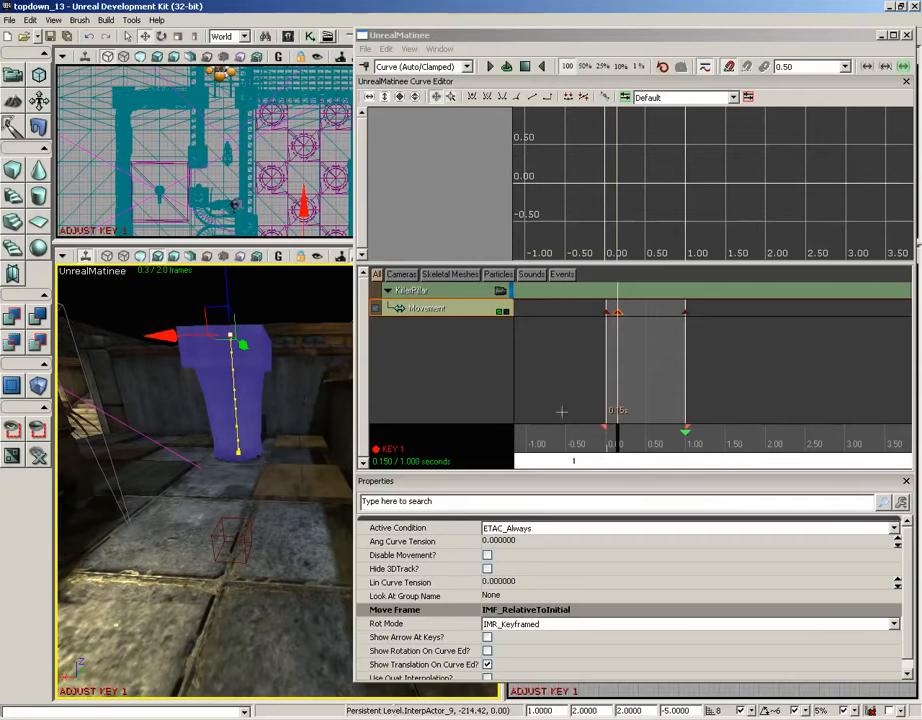
Play the Matinee animation several times from the start to check the pillar's rise and fall.
{"action": "left_click", "coordinate": [524, 67]}
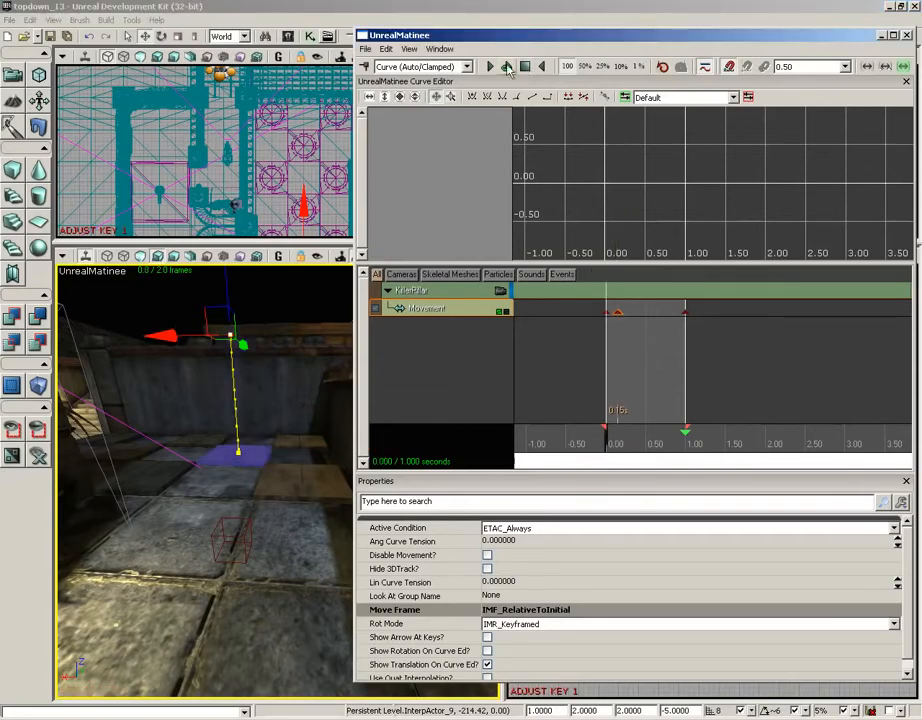
{"action": "left_click", "coordinate": [490, 68]}
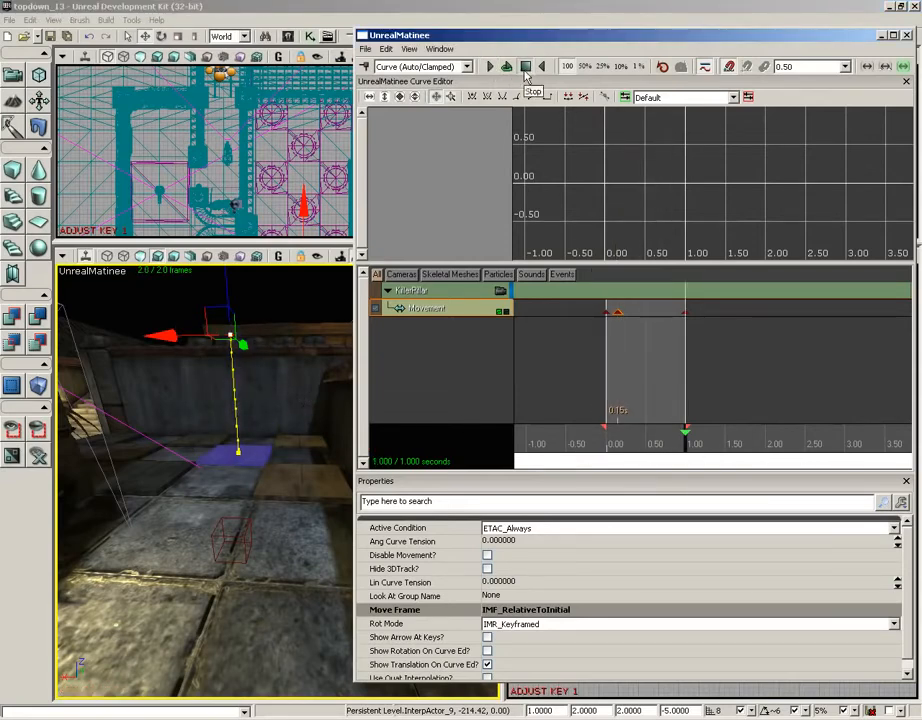
{"action": "left_click", "coordinate": [524, 67]}
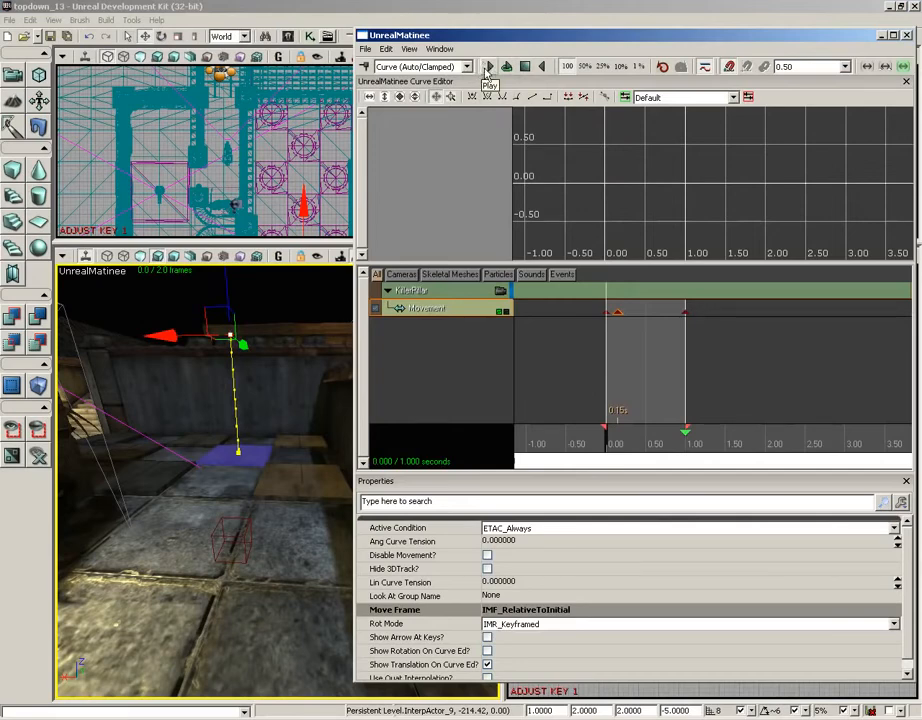
{"action": "left_click", "coordinate": [490, 67]}
{"action": "left_click", "coordinate": [523, 68]}
{"action": "left_click", "coordinate": [490, 68]}
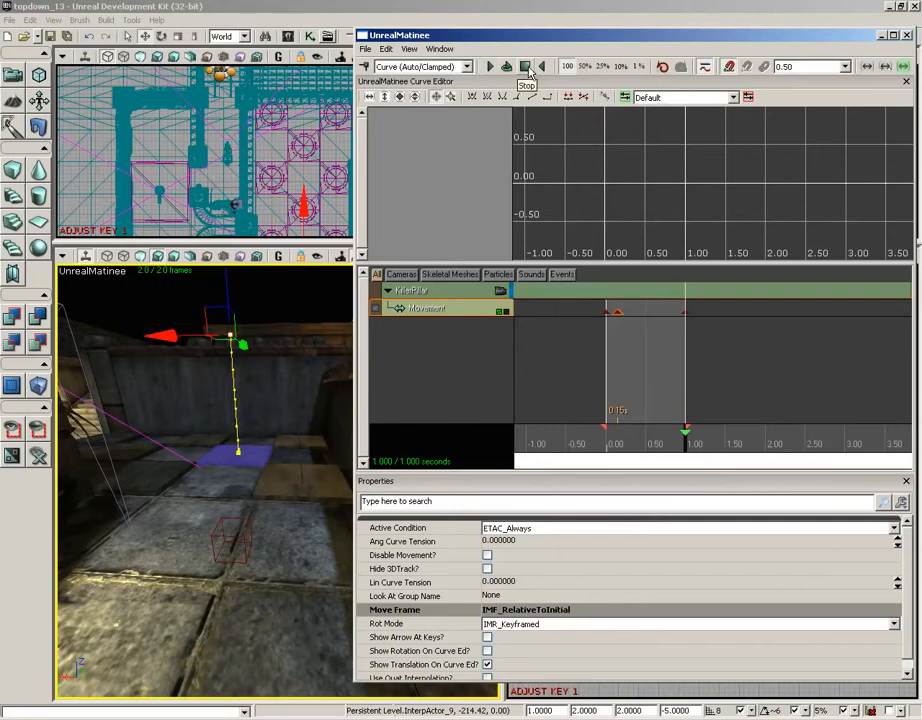
Close the Matinee editor and, in Kismet, delete the pillar object variable linked to the Matinee's Killer Pillar input.
{"action": "left_click", "coordinate": [524, 67]}
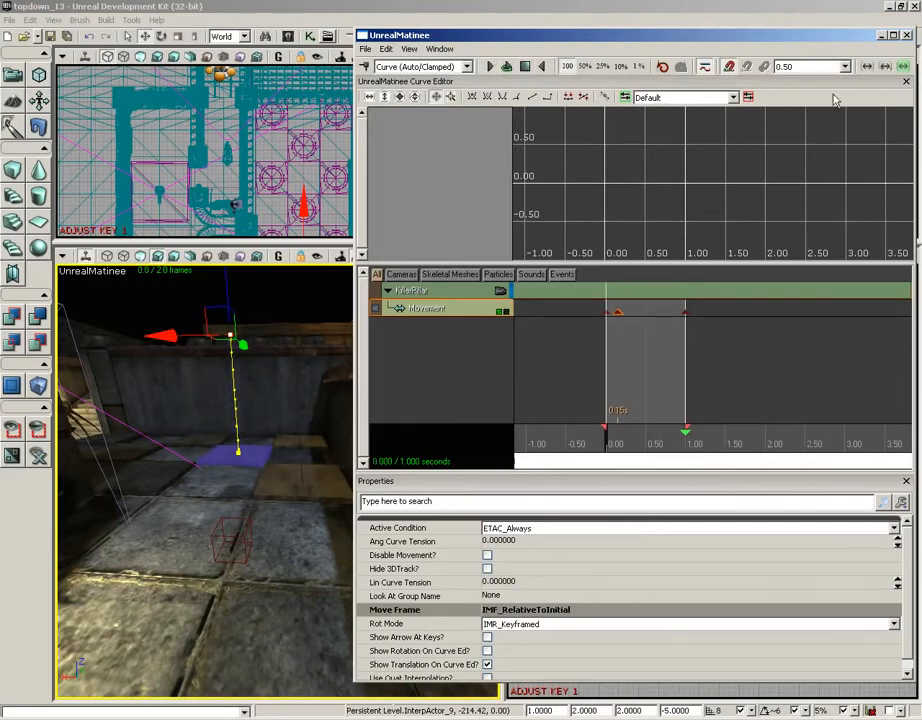
{"action": "left_click", "coordinate": [907, 36]}
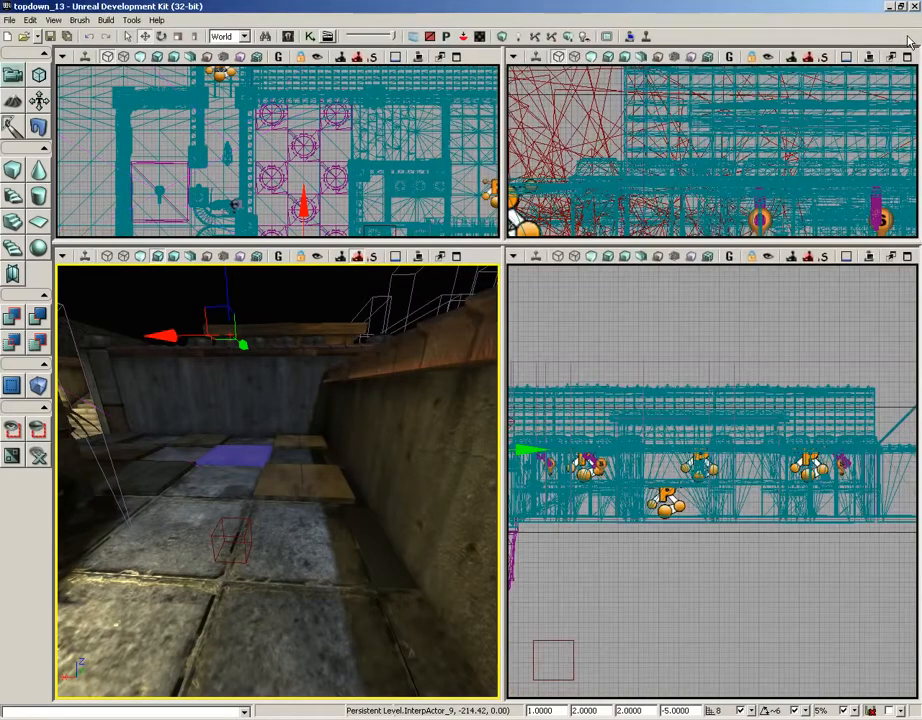
{"action": "left_click", "coordinate": [309, 36]}
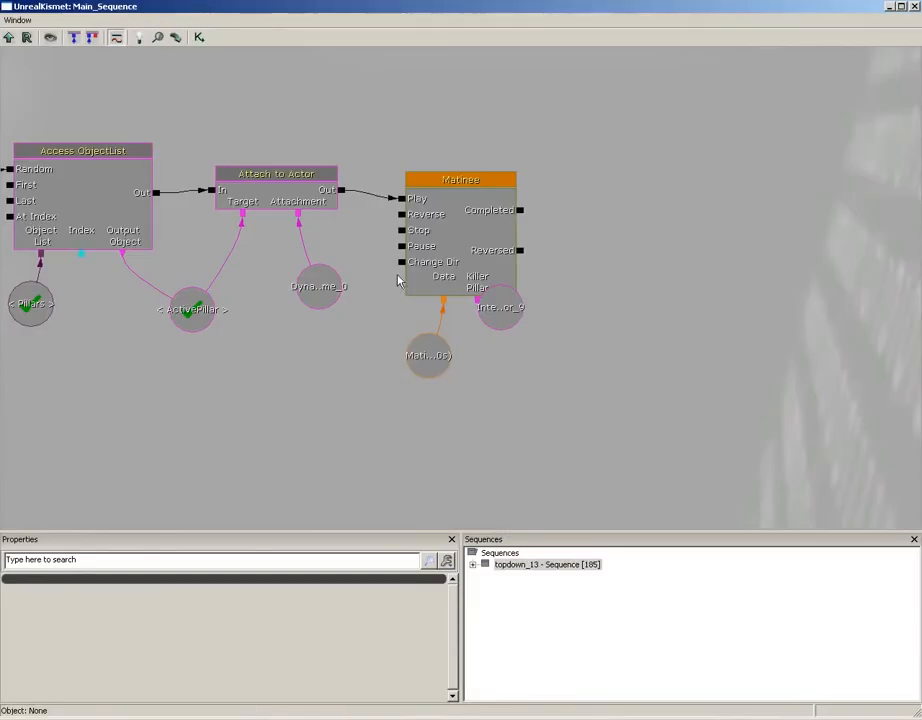
{"action": "left_click", "coordinate": [507, 318]}
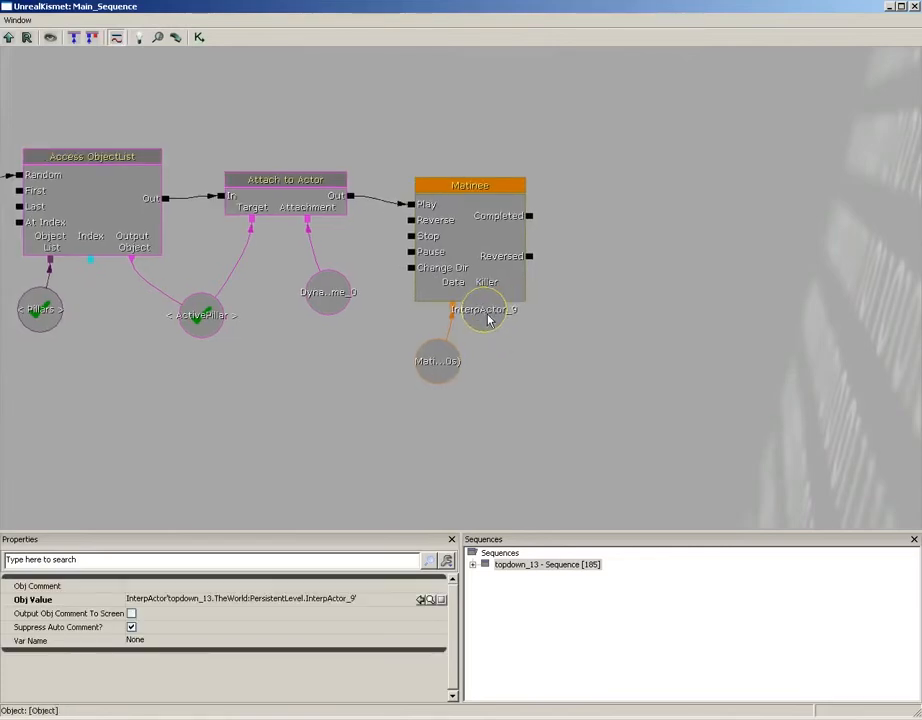
{"action": "left_click_drag", "start_coordinate": [507, 320], "coordinate": [527, 368], "text": "ctrl"}
{"action": "key", "text": "Delete"}
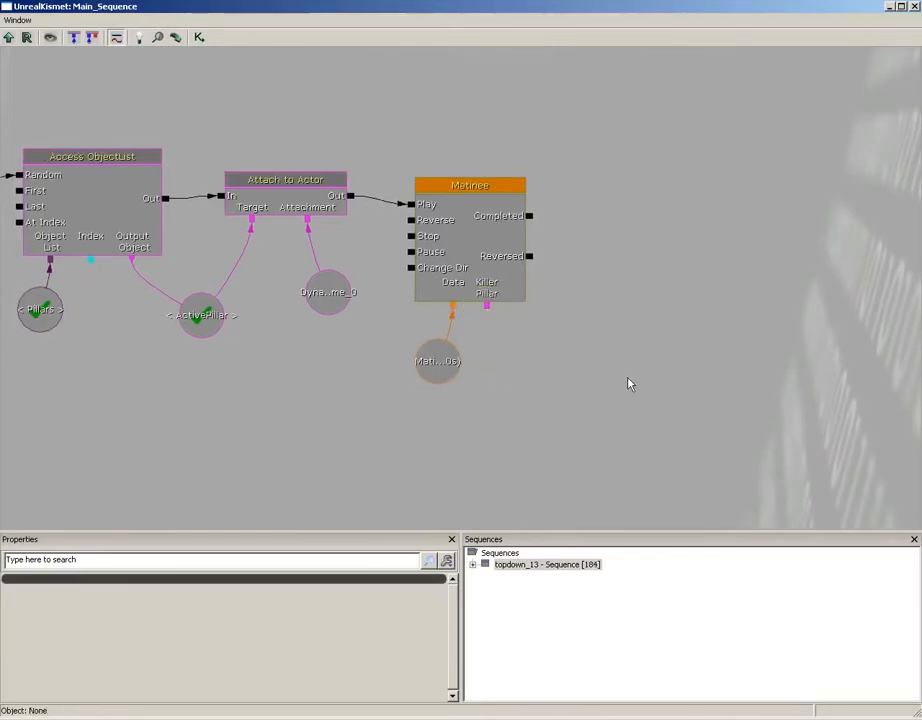
Duplicate the ActivePillar named variable below the Matinee node and link it to the Killer Pillar input.
{"action": "left_click", "coordinate": [211, 322]}
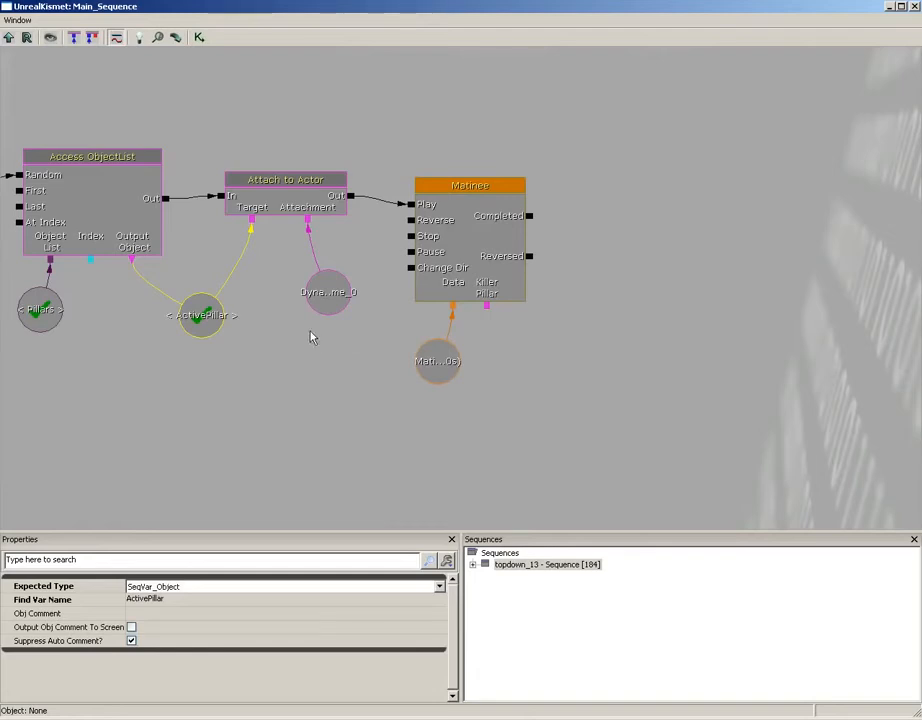
{"action": "key", "text": "ctrl+v"}
{"action": "left_click_drag", "start_coordinate": [485, 314], "coordinate": [509, 359], "text": "ctrl"}
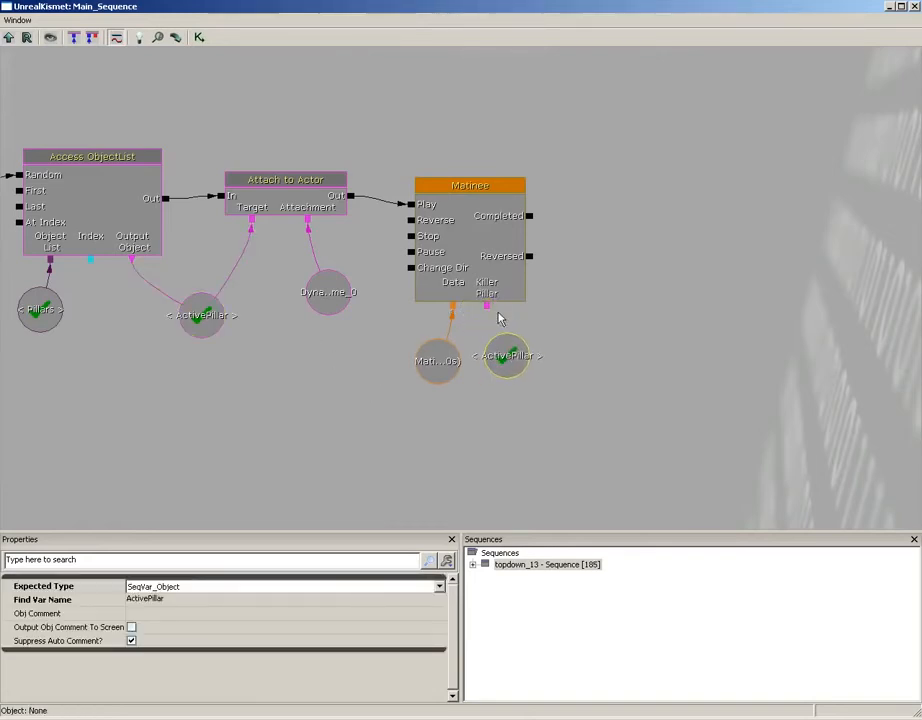
{"action": "left_click_drag", "start_coordinate": [487, 307], "coordinate": [505, 349]}
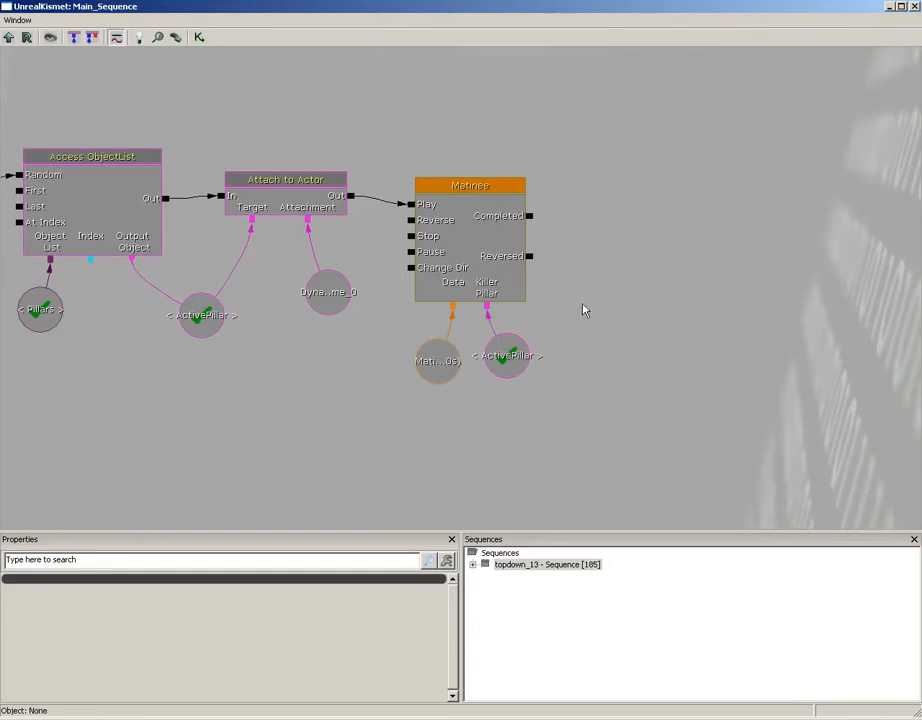
Link the Matinee's Completed output back to the Random input of Access ObjectList to loop the trap.
{"action": "left_click_drag", "start_coordinate": [584, 309], "coordinate": [770, 368]}
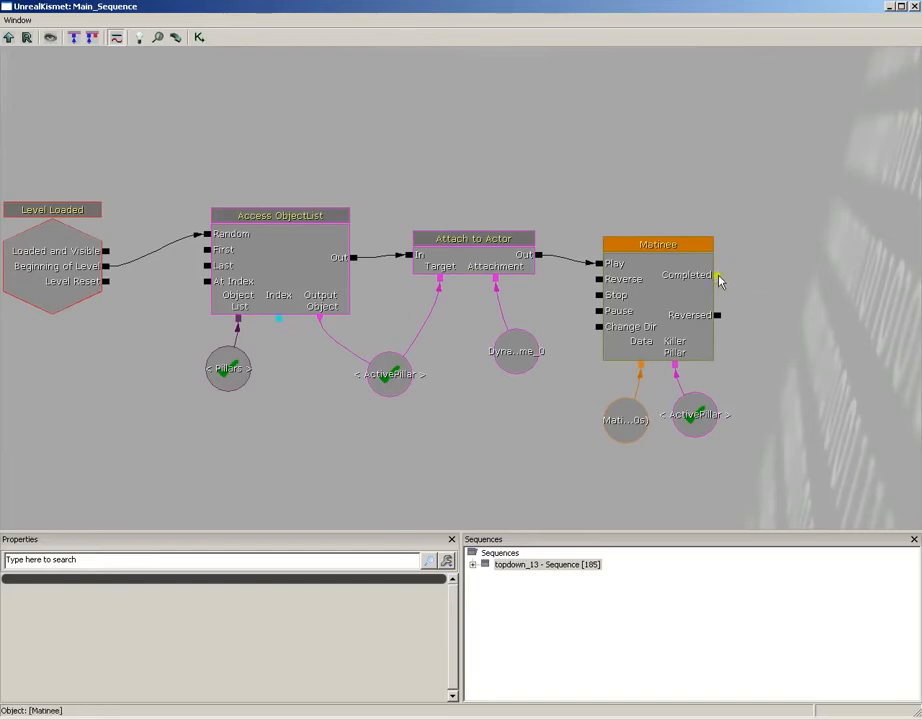
{"action": "left_click_drag", "start_coordinate": [718, 280], "coordinate": [205, 240]}
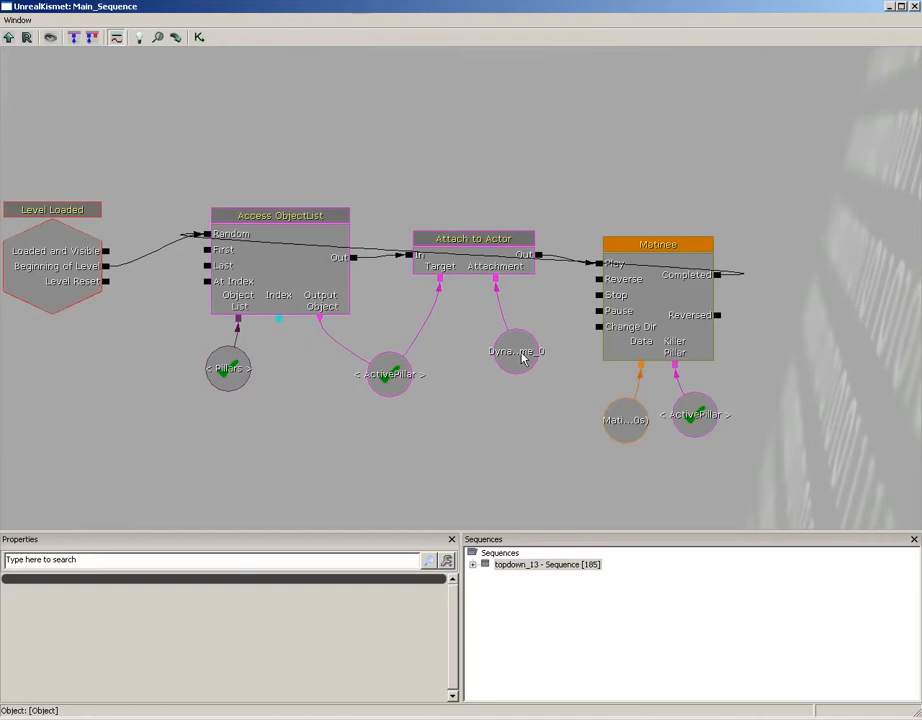
{"action": "left_click", "coordinate": [669, 297]}
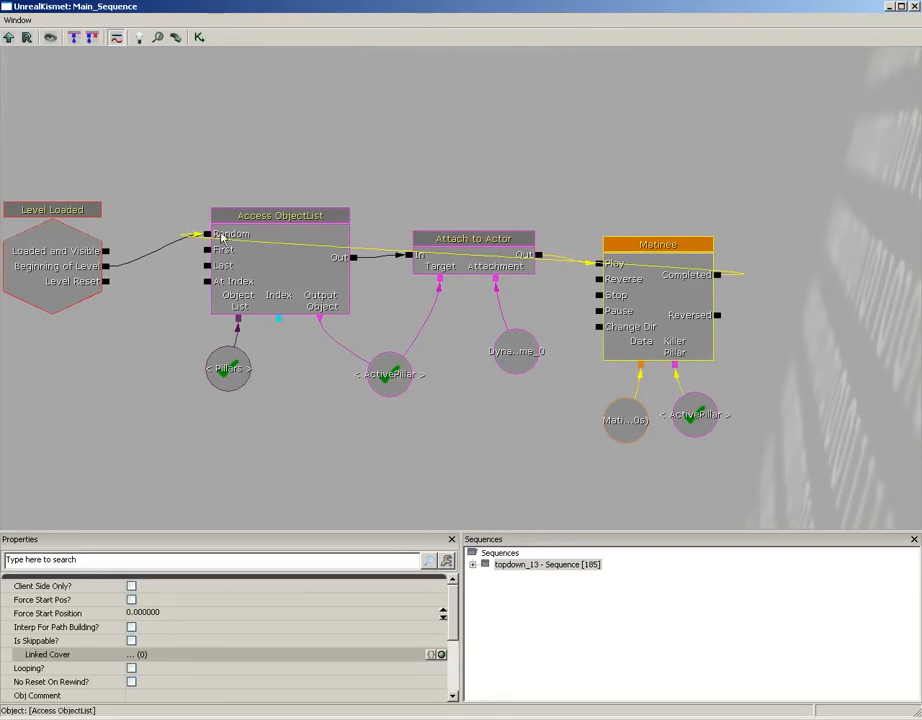
{"action": "left_click", "coordinate": [271, 249]}
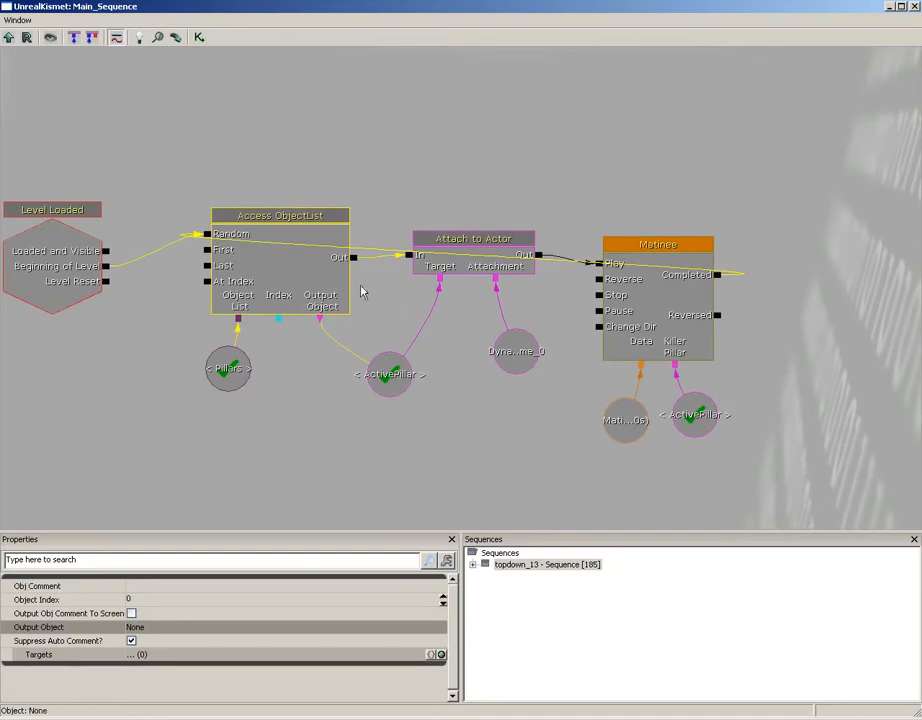
Wrap the whole pillar node sequence in a comment box named "Killer Pillars", enlarge it slightly and close Kismet.
{"action": "left_click_drag", "start_coordinate": [37, 142], "coordinate": [767, 489], "text": "ctrl+alt"}
{"action": "type", "text": "c"}
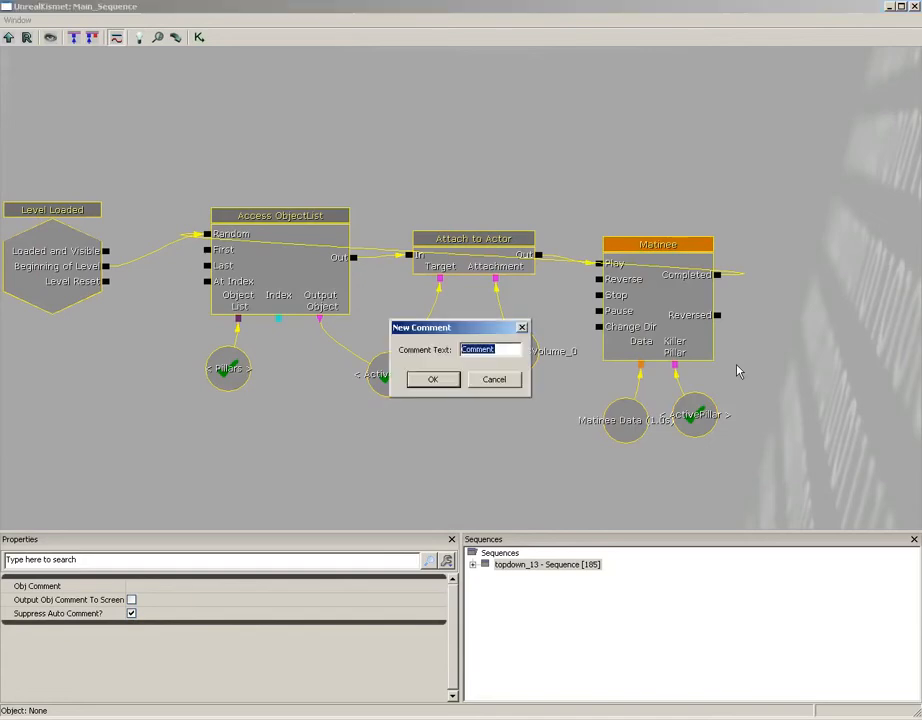
{"action": "type", "text": "Killer Pillars"}
{"action": "key", "text": "Return"}
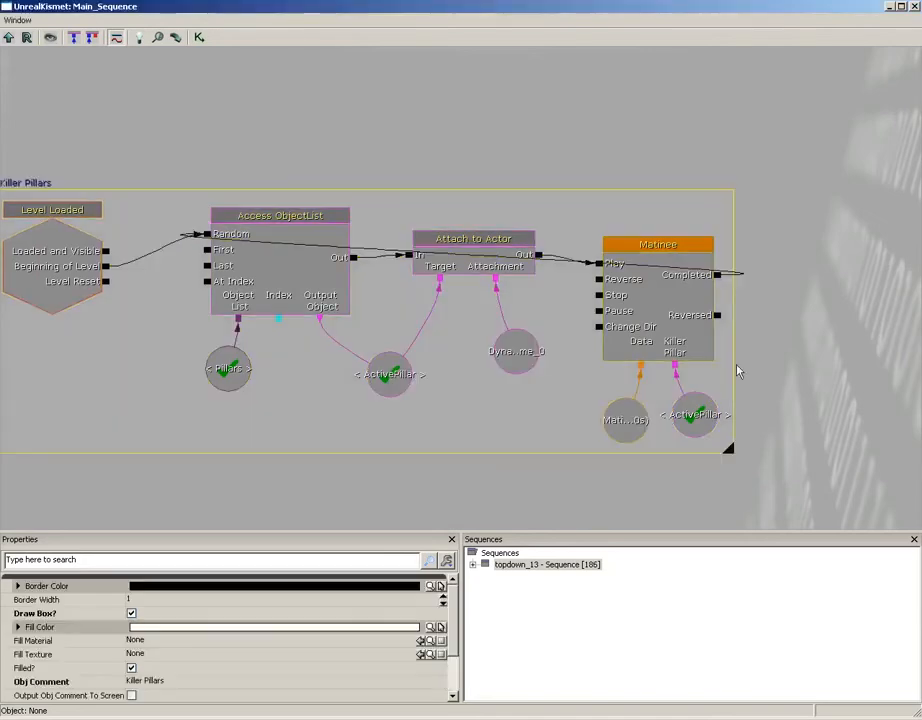
{"action": "left_click_drag", "start_coordinate": [726, 456], "coordinate": [759, 465]}
{"action": "left_click", "coordinate": [914, 6]}
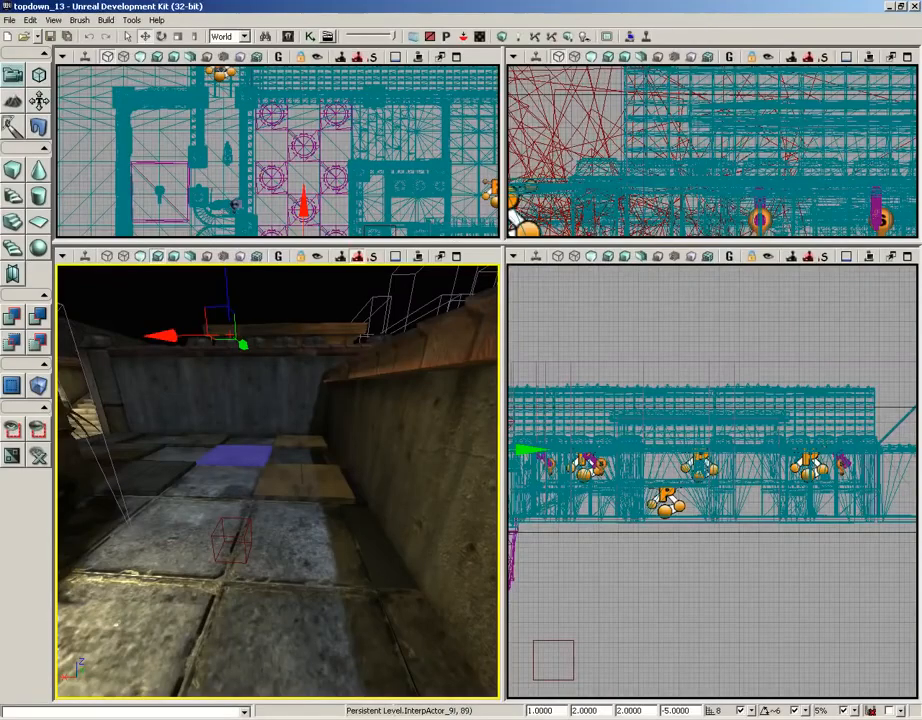
Play the level in the editor, walk through the pillar area to test the trap, and end the session.
{"action": "left_click", "coordinate": [647, 37]}
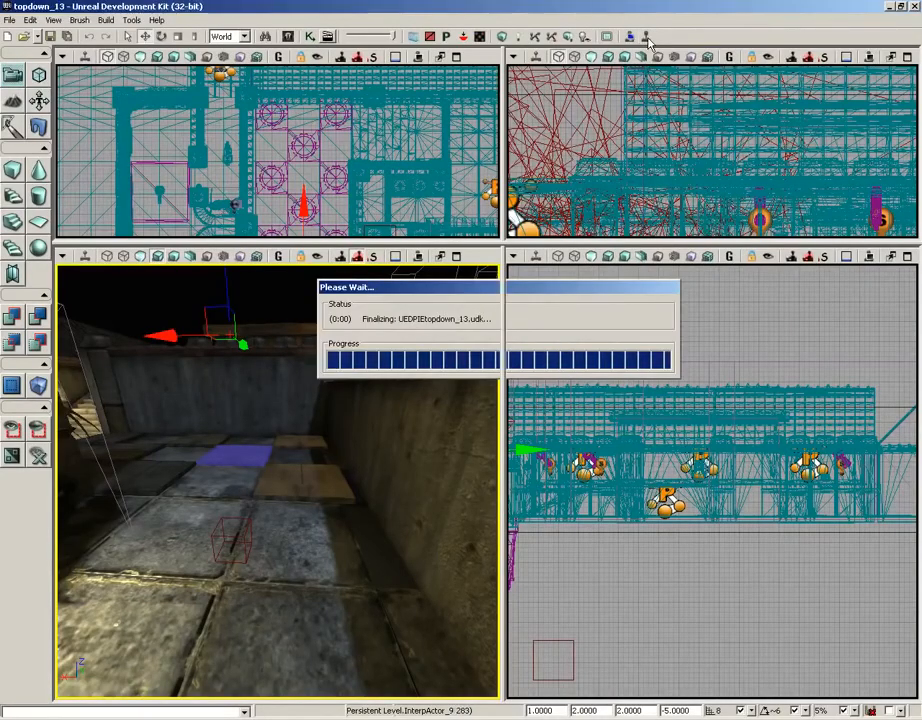
{"action": "key", "text": "w"}
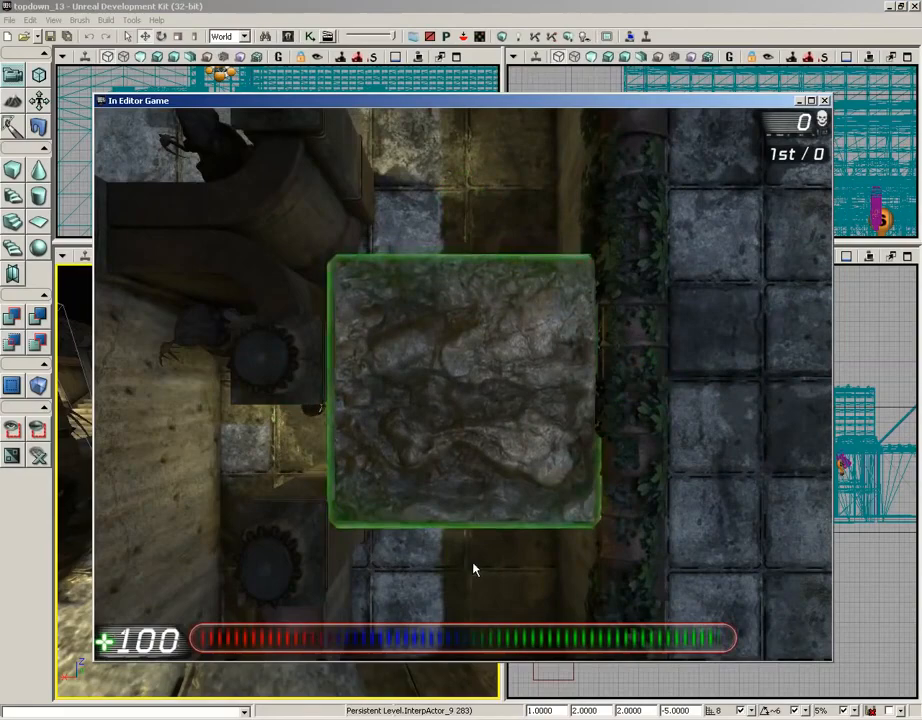
{"action": "left_click", "coordinate": [474, 569]}
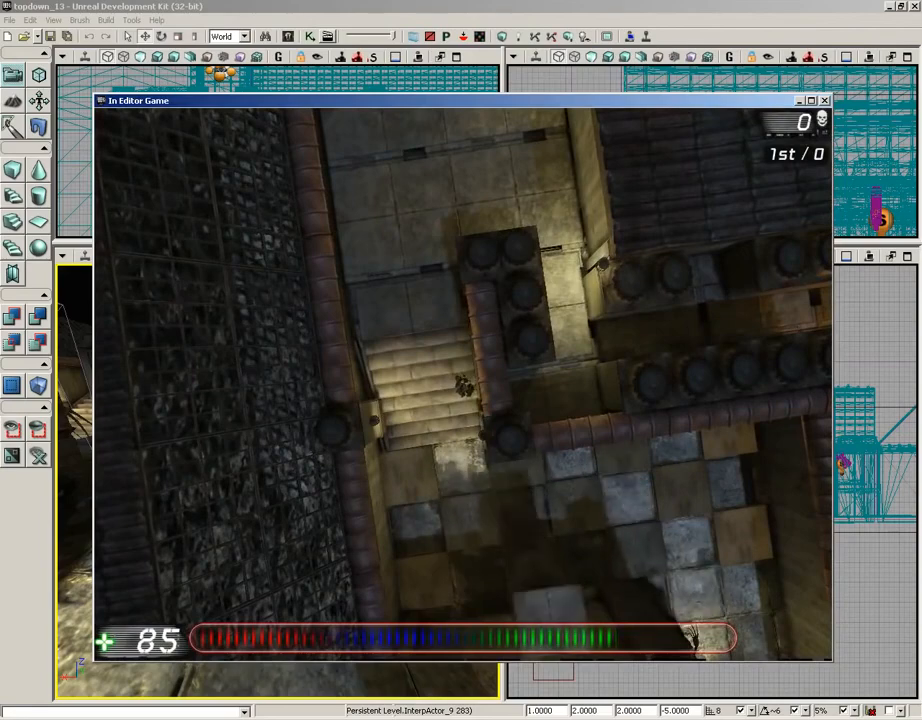
{"action": "key", "text": "Escape"}
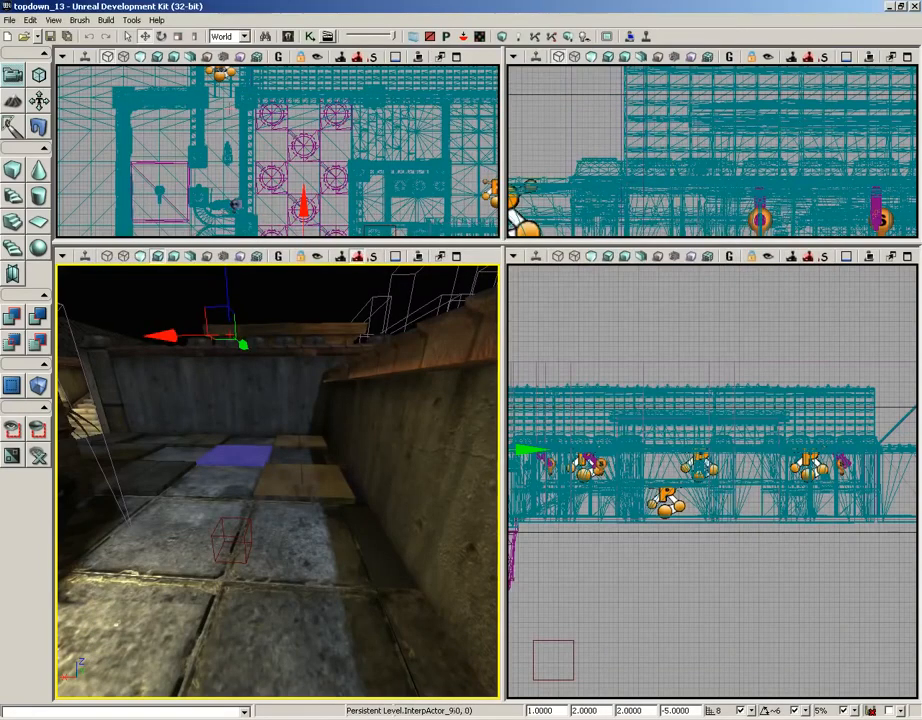